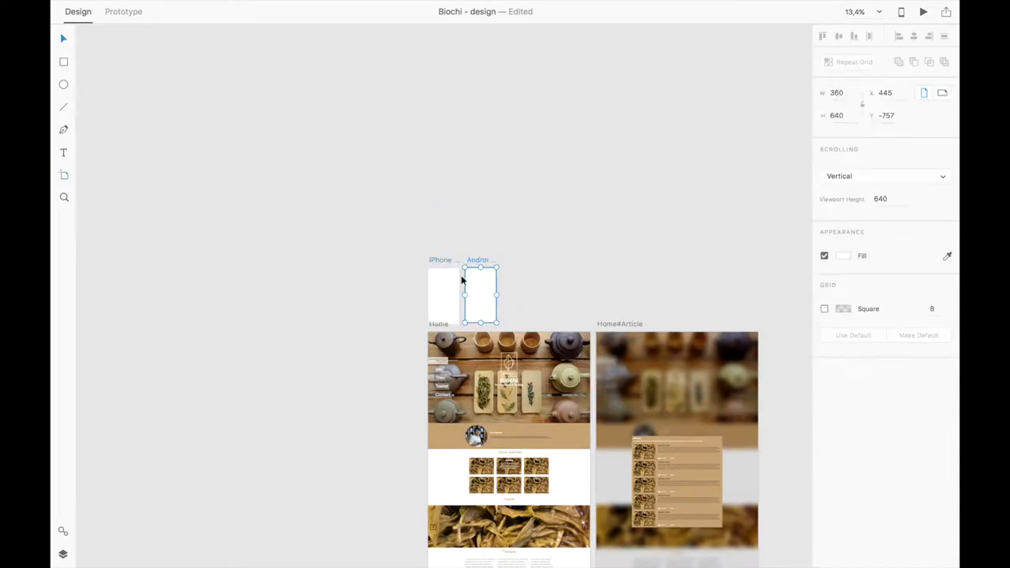
Move the Android artboard beside Home#Article and pull the Biochi title up toward the logo
drag(463, 279, 490, 198)
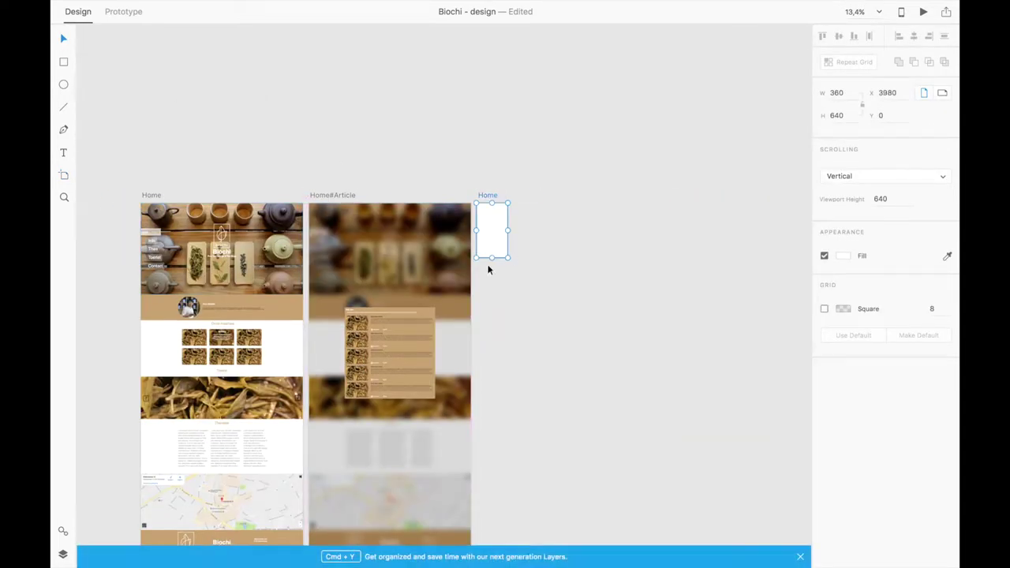
scroll(488, 269, up, 3)
key(super+v)
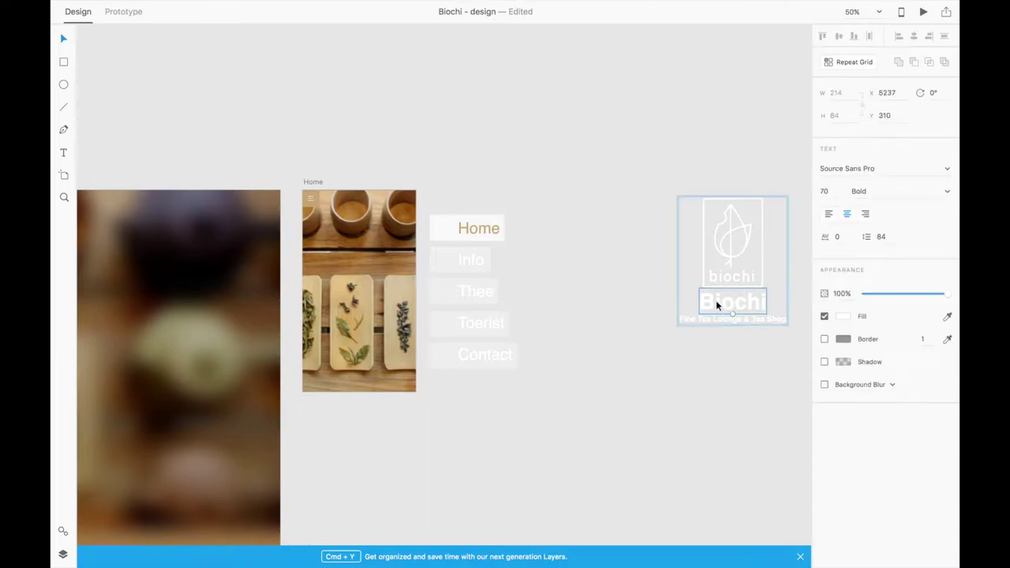
drag(723, 317, 747, 280)
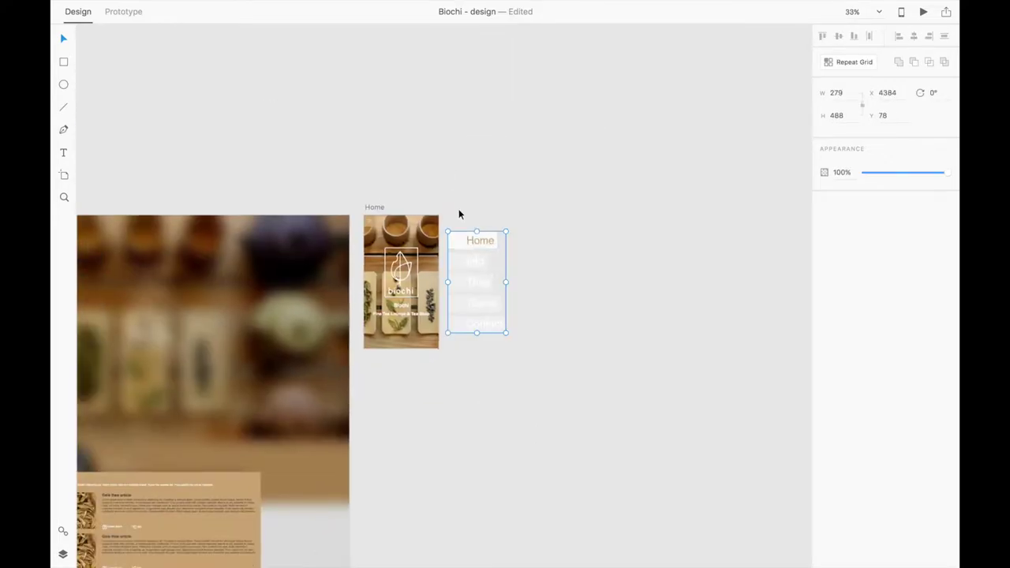
Shift the floating menu items right and add a new phone artboard next to Home
drag(460, 242, 531, 184)
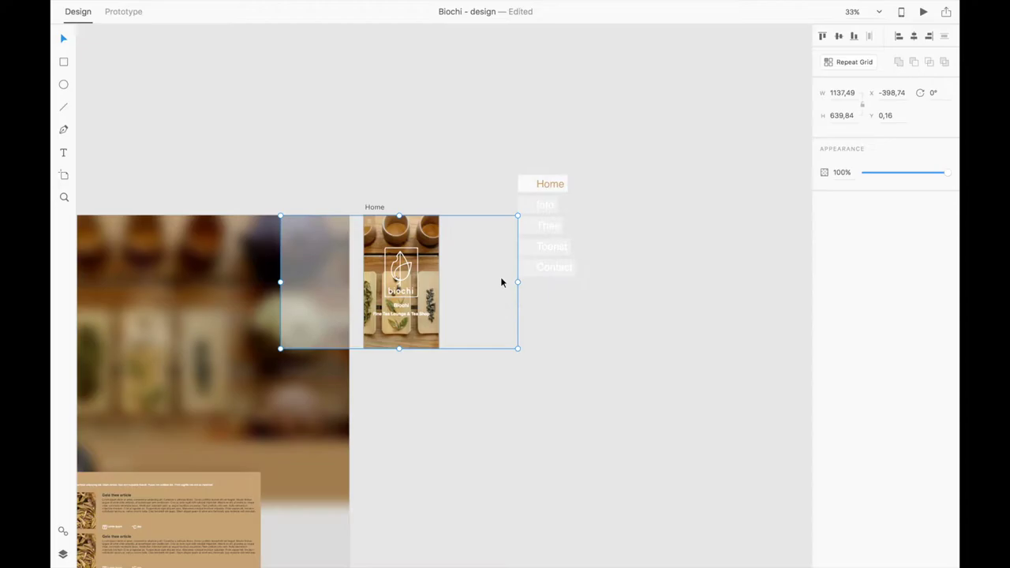
key(a)
click(452, 214)
Name the new artboard Home#Menu and paste the Home background into it
text(Menu)
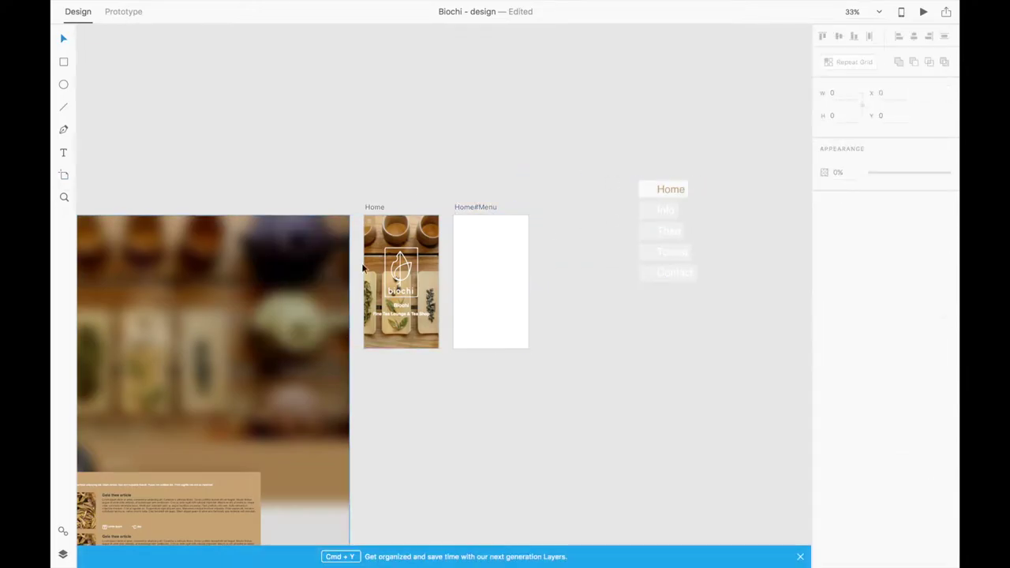
click(123, 11)
drag(446, 280, 489, 276)
click(73, 11)
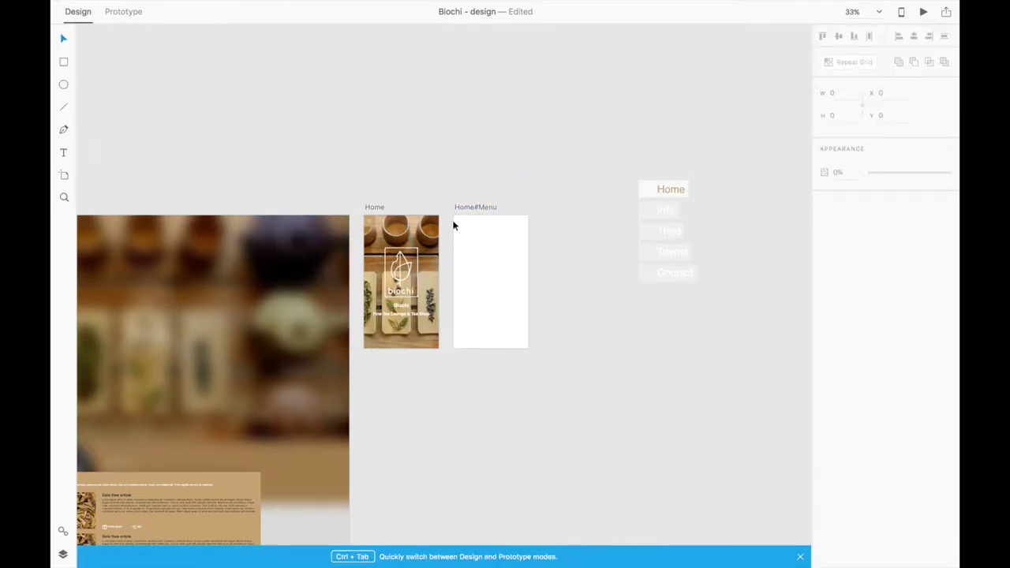
key(ctrl+v)
Draw the menu panel rectangle with a tan fill and a background blur
scroll(544, 260, up, 5)
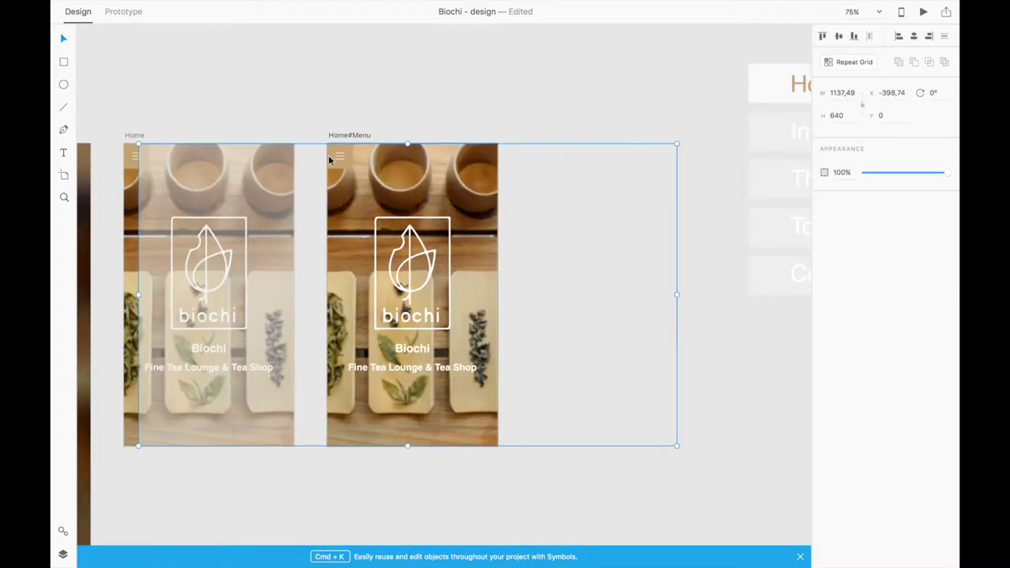
drag(326, 143, 453, 445)
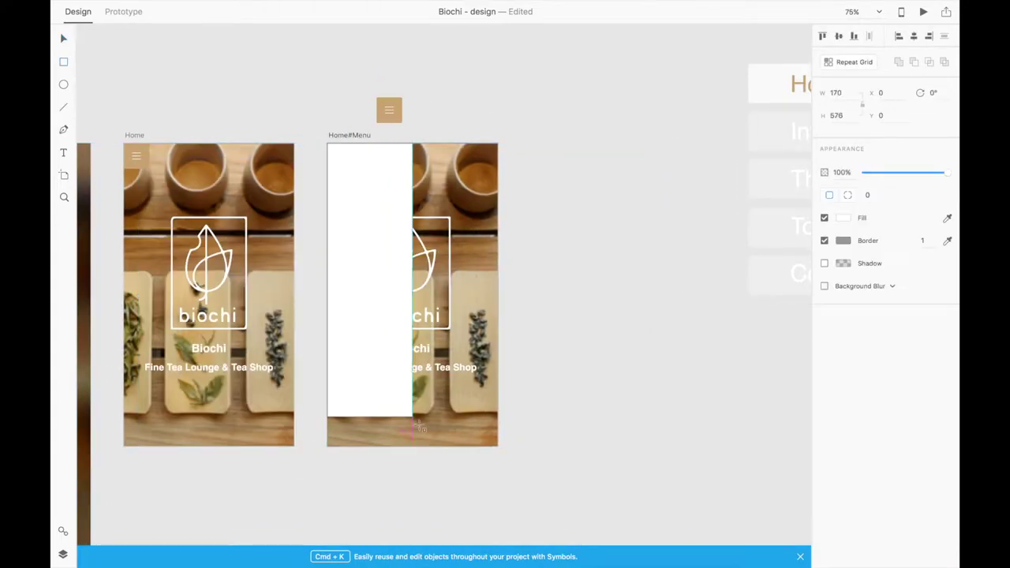
click(828, 244)
click(469, 245)
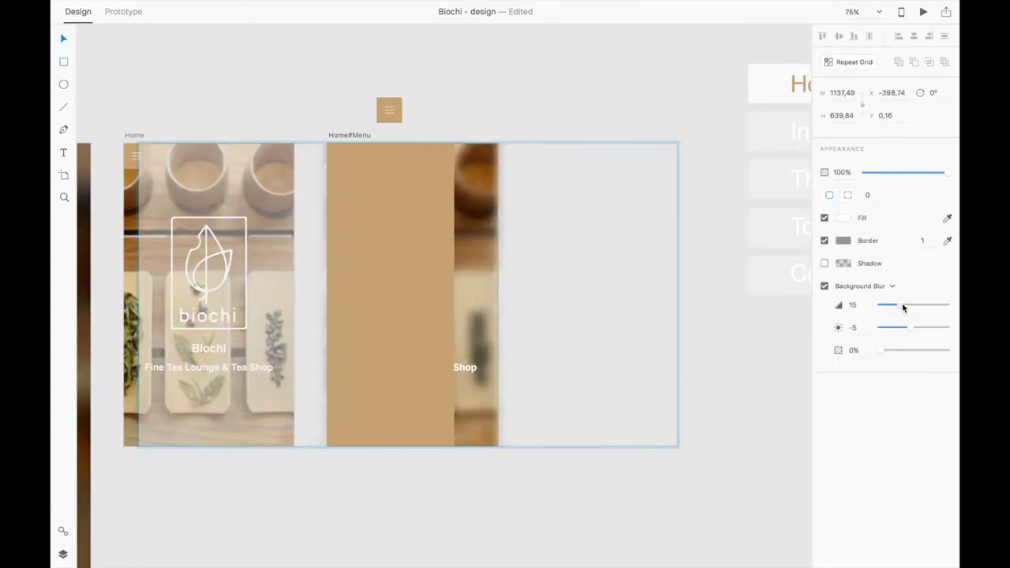
Remove the unwanted teapot photo and bring the blurred backdrop forward
right_click(489, 309)
right_click(494, 360)
click(518, 385)
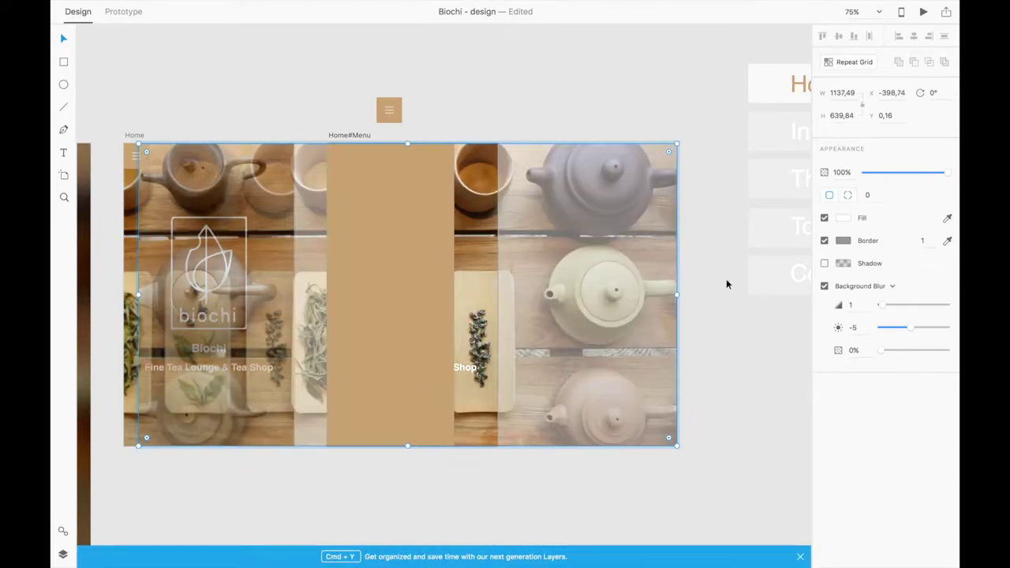
right_click(501, 354)
right_click(473, 237)
click(521, 379)
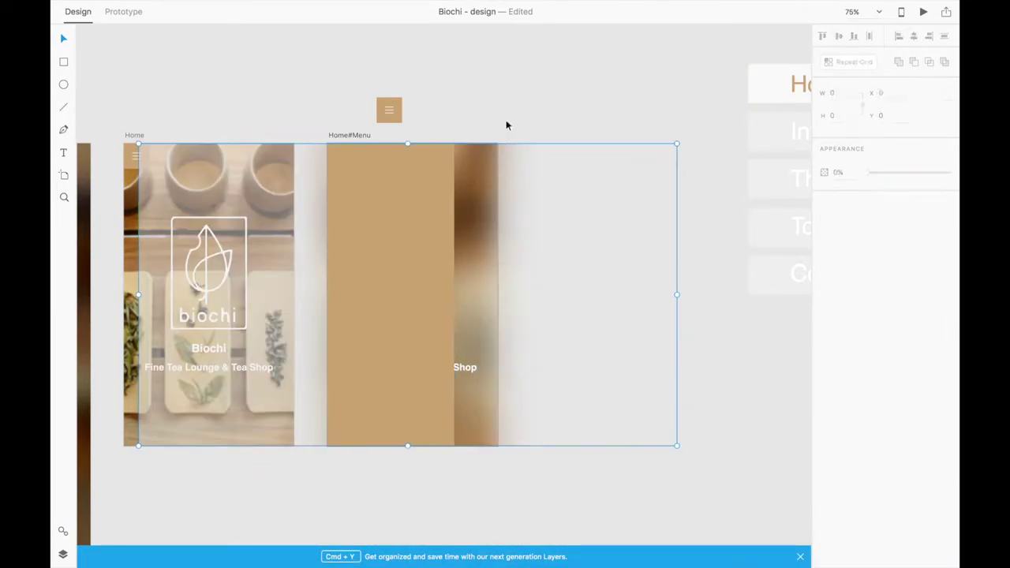
right_click(486, 321)
click(554, 451)
shift+click(393, 114)
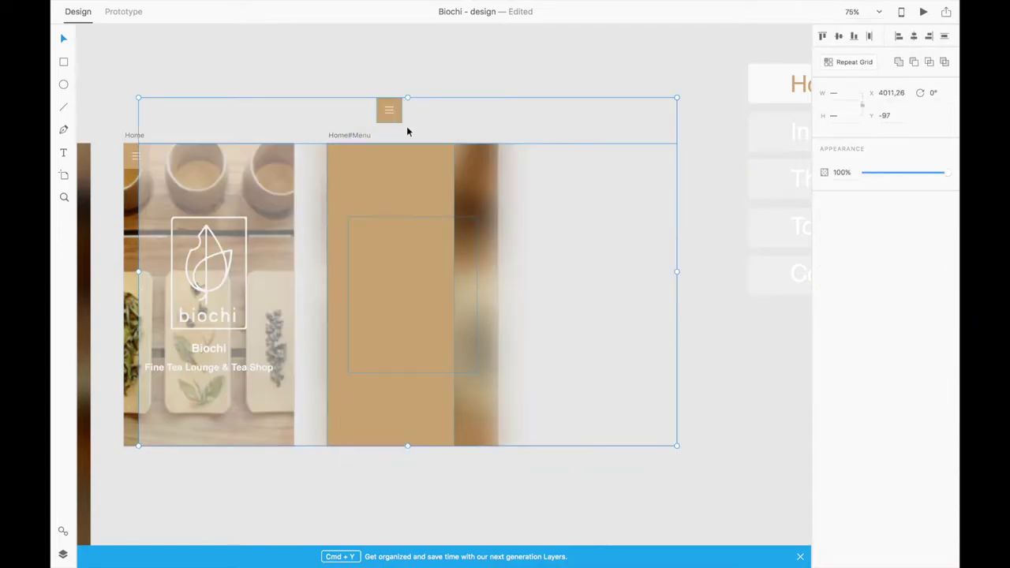
Paste a FontAwesome arrow icon and place it at the panel's top-right
key(ctrl+v)
click(894, 168)
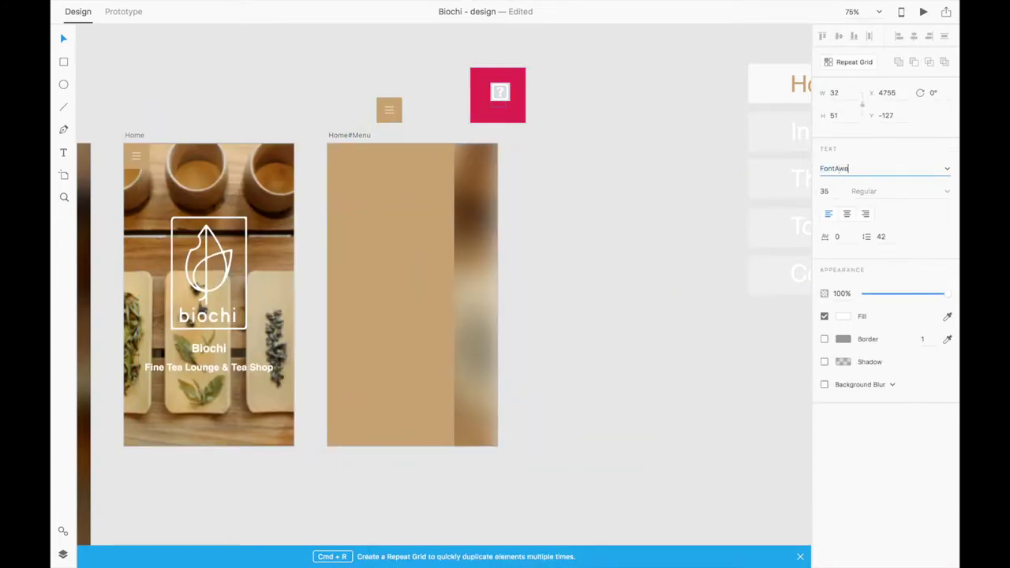
key(Delete)
click(437, 156)
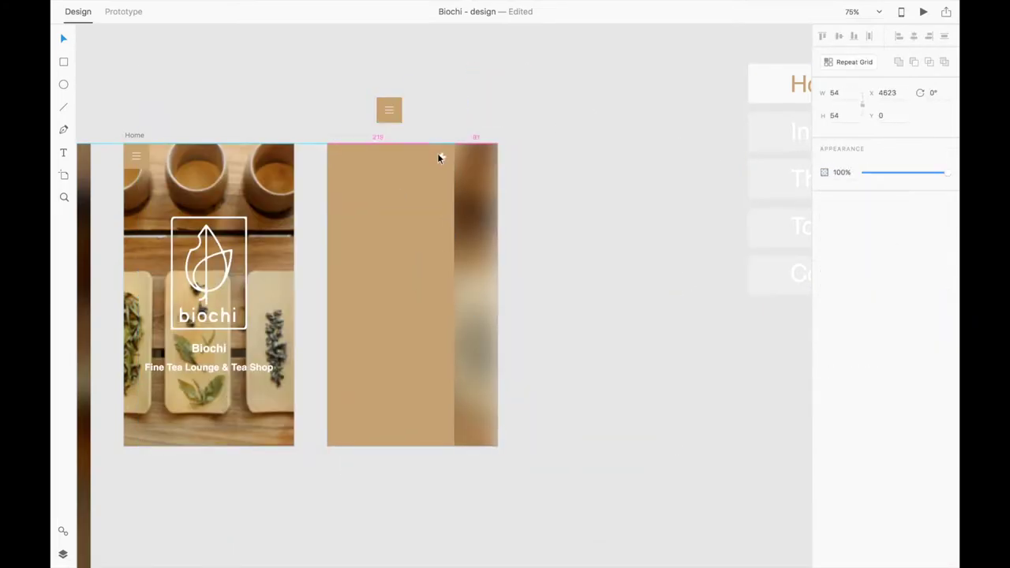
drag(440, 155, 442, 157)
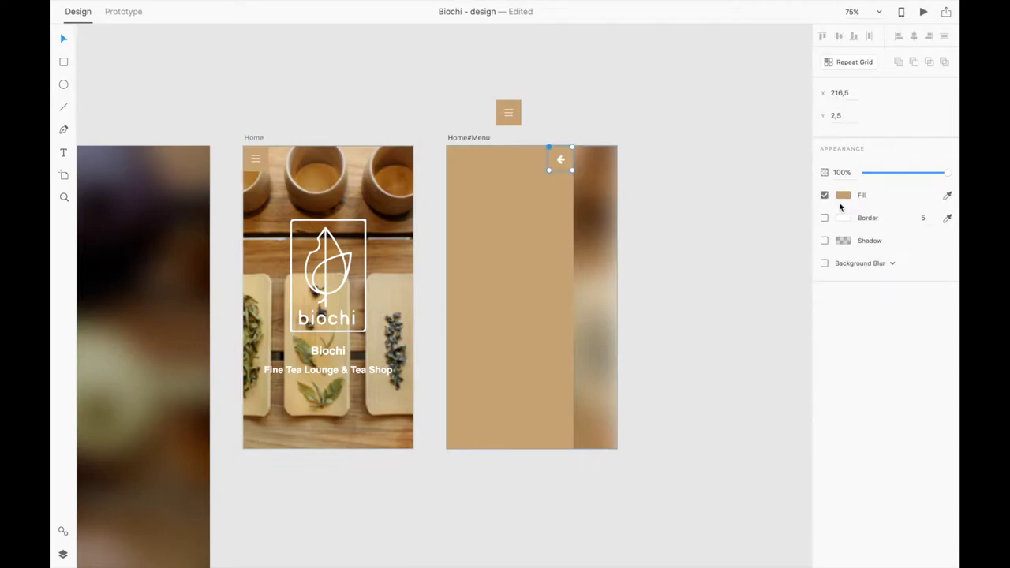
Fill the arrow button's square tan and begin recolouring the arrow glyph
click(561, 160)
scroll(627, 146, up, 5)
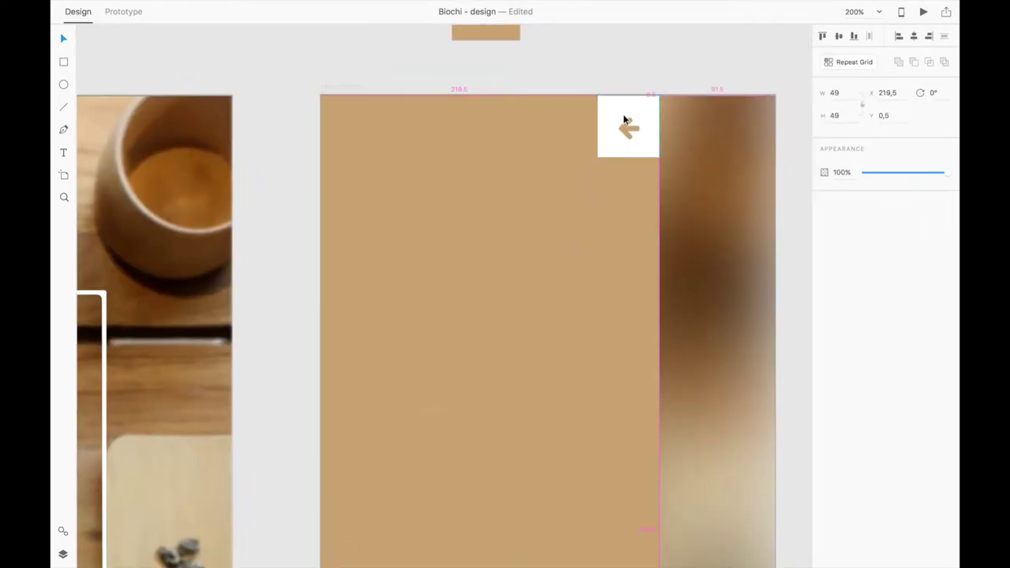
key(ctrl+minus)
key(ctrl+minus)
key(ctrl+minus)
click(515, 237)
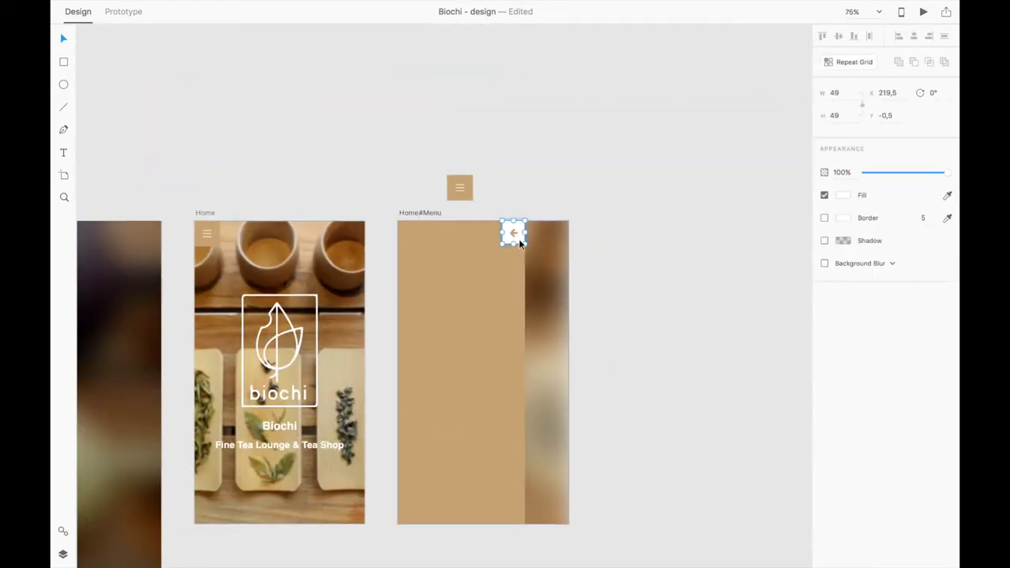
click(844, 194)
click(709, 272)
click(544, 145)
click(514, 234)
click(843, 317)
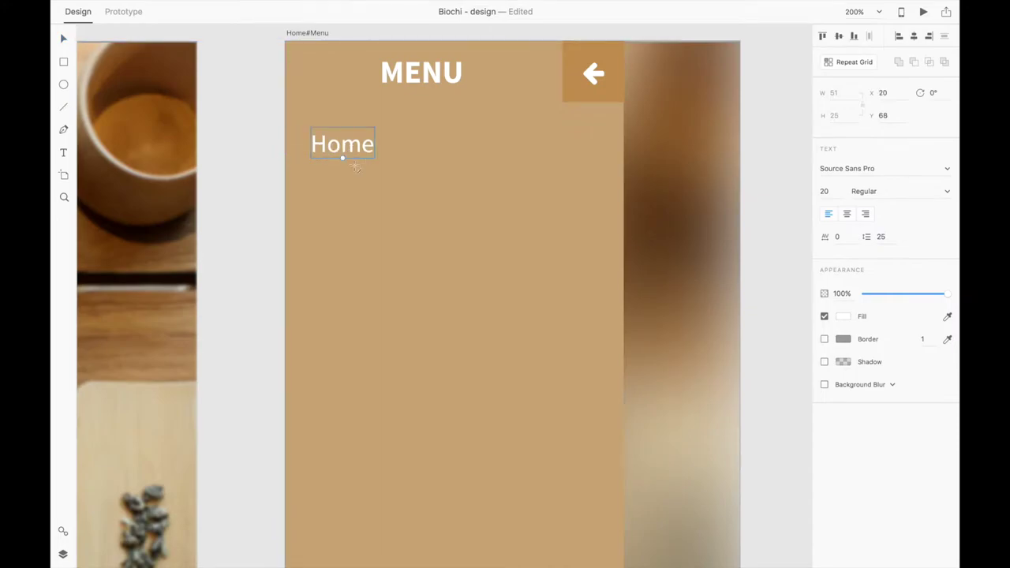
Nudge the Home label right and widen the gap between the menu rows
drag(341, 155, 354, 154)
click(598, 168)
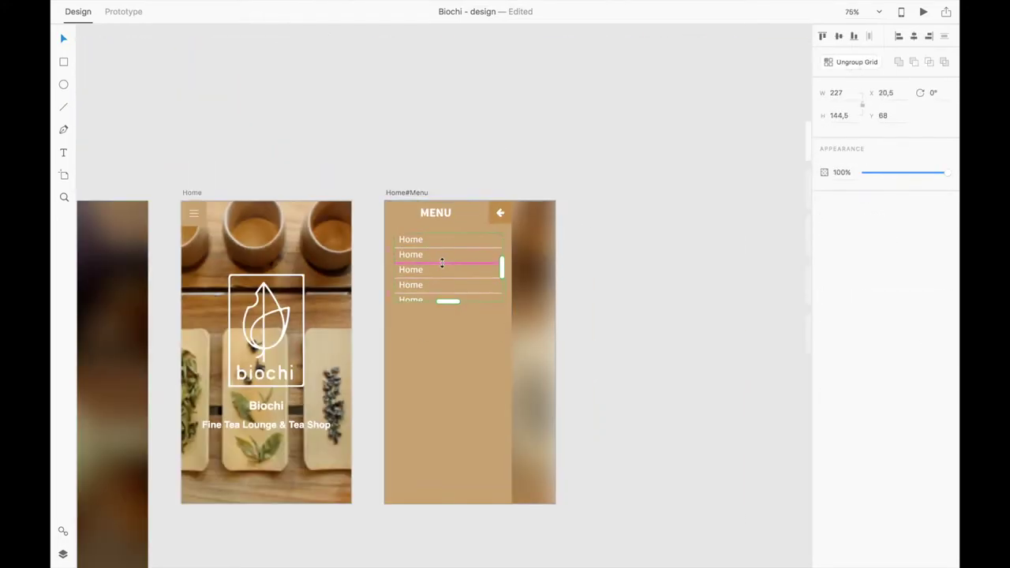
drag(441, 263, 442, 266)
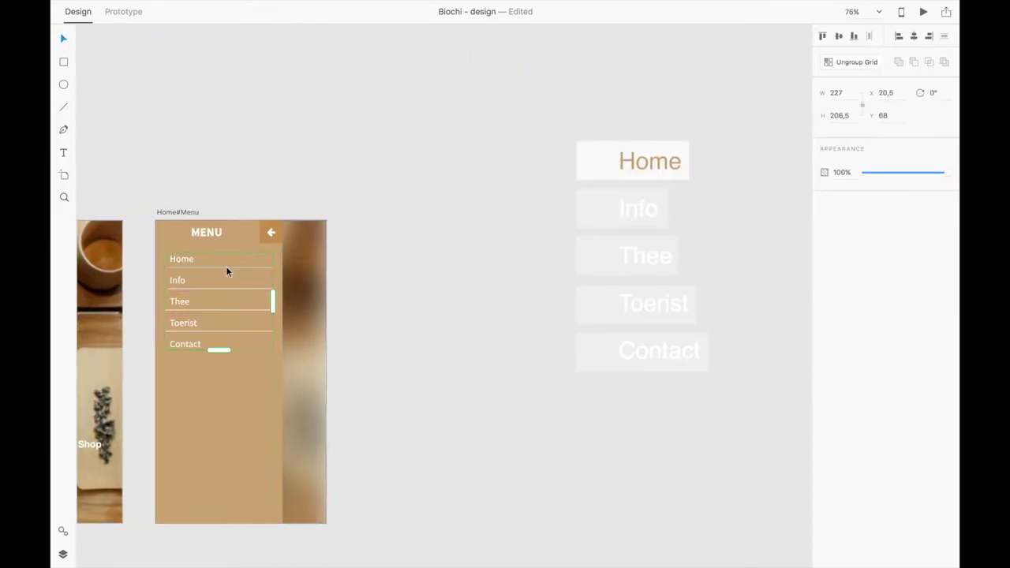
drag(204, 271, 204, 274)
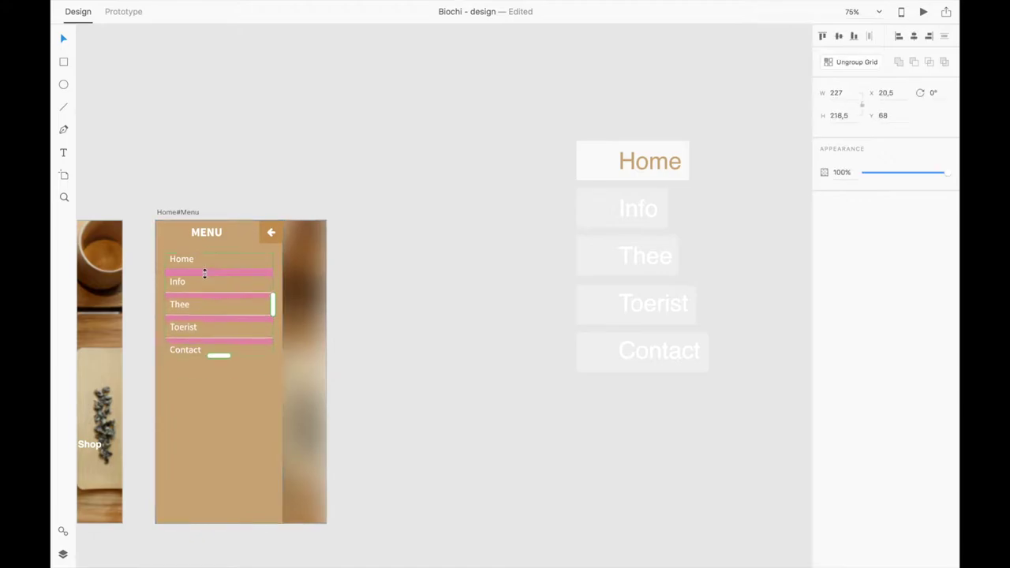
Place the light highlight rectangle behind the Home menu item
scroll(266, 259, down, 3)
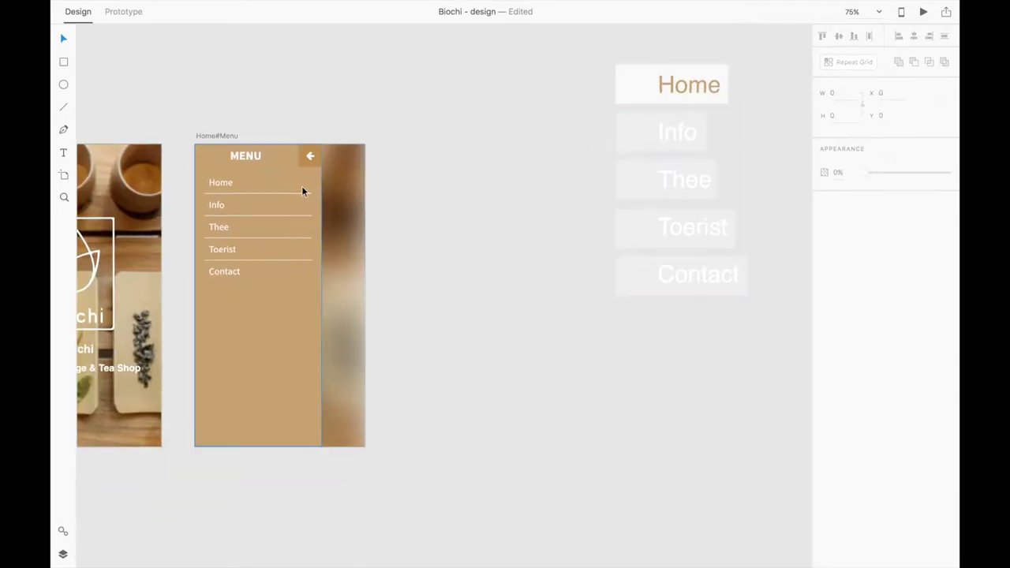
drag(302, 185, 301, 295)
right_click(272, 288)
click(316, 361)
key(ctrl+2)
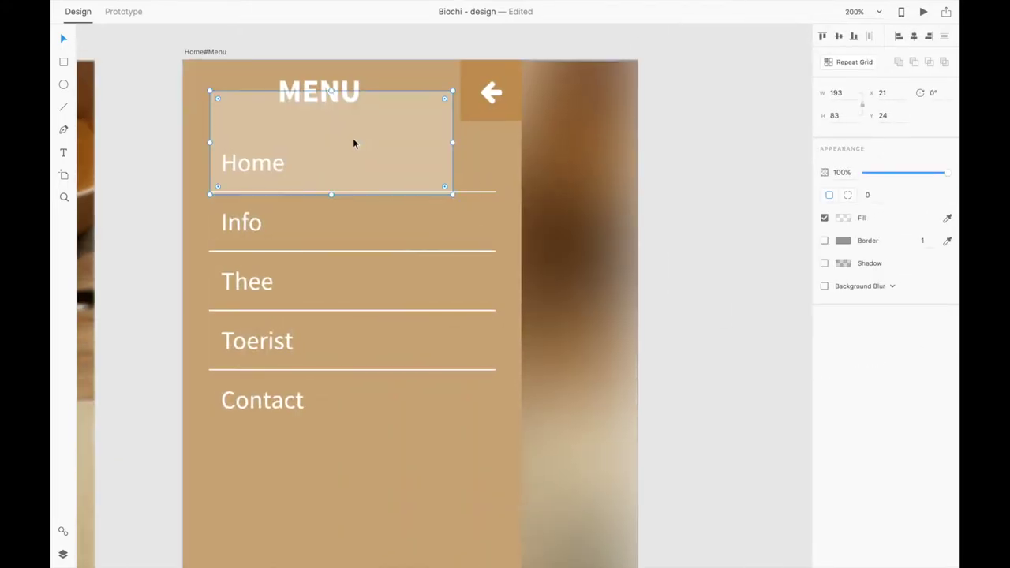
mouse_move(354, 139)
mouse_down()
mouse_move(354, 242)
mouse_move(408, 169)
mouse_up()
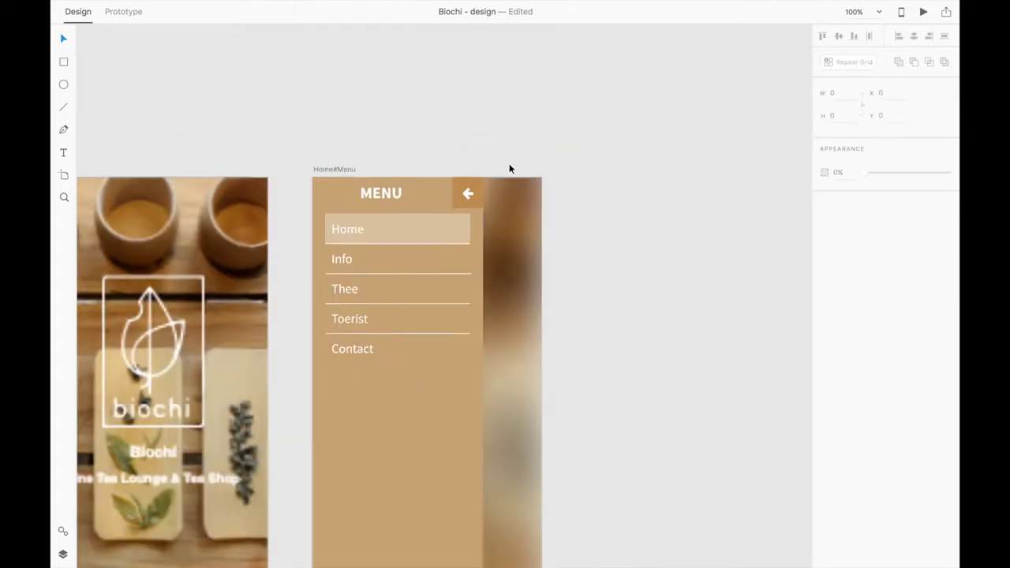
key(ctrl+Tab)
Link the Home menu item to the Home screen in Prototype mode
click(409, 246)
drag(464, 246, 289, 423)
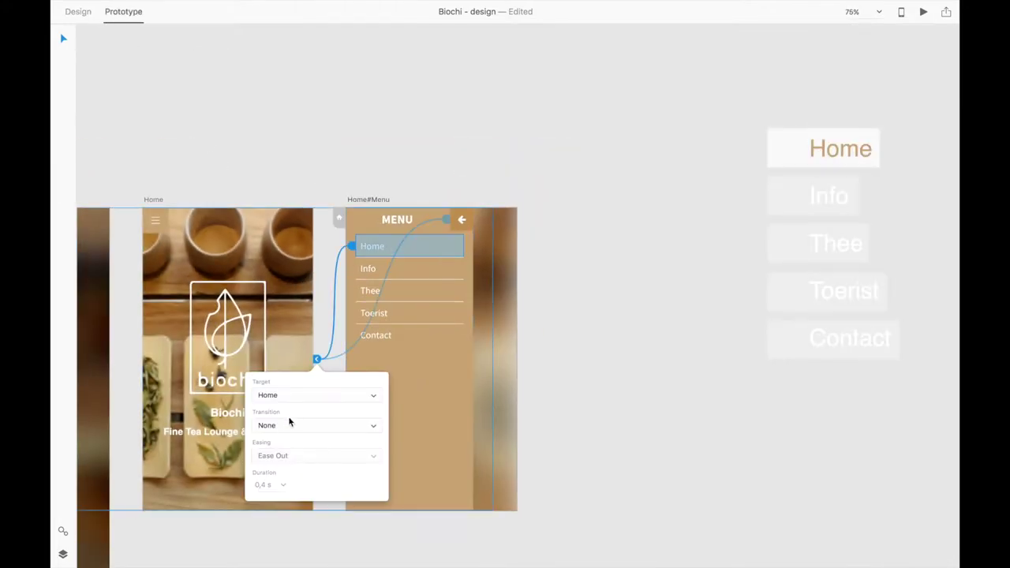
click(365, 142)
scroll(361, 184, down, 1)
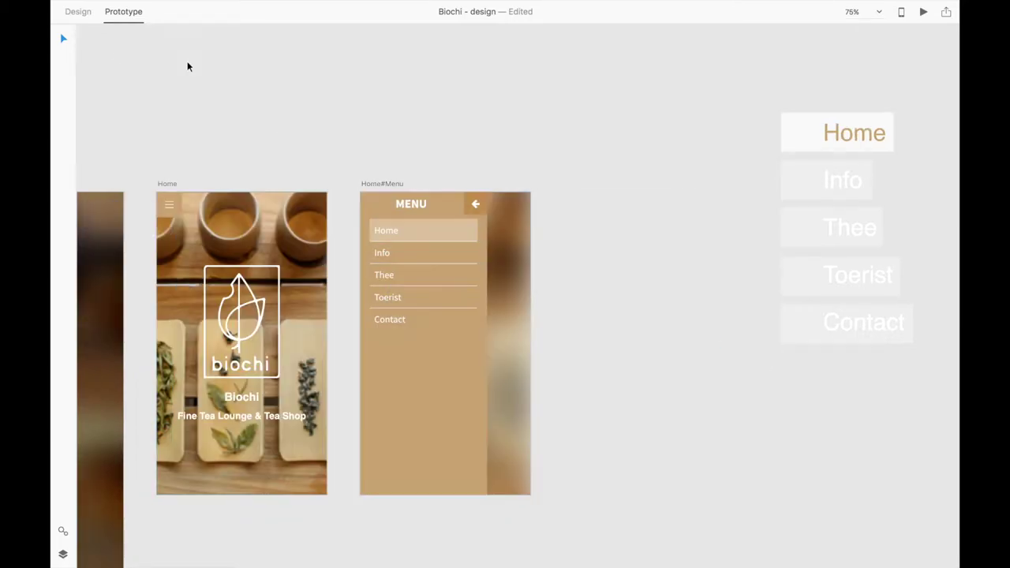
key(ctrl+Tab)
scroll(316, 446, down, 5)
scroll(389, 453, down, 3)
Move the owner's round portrait, caption and quote onto the mobile Home screen
click(570, 237)
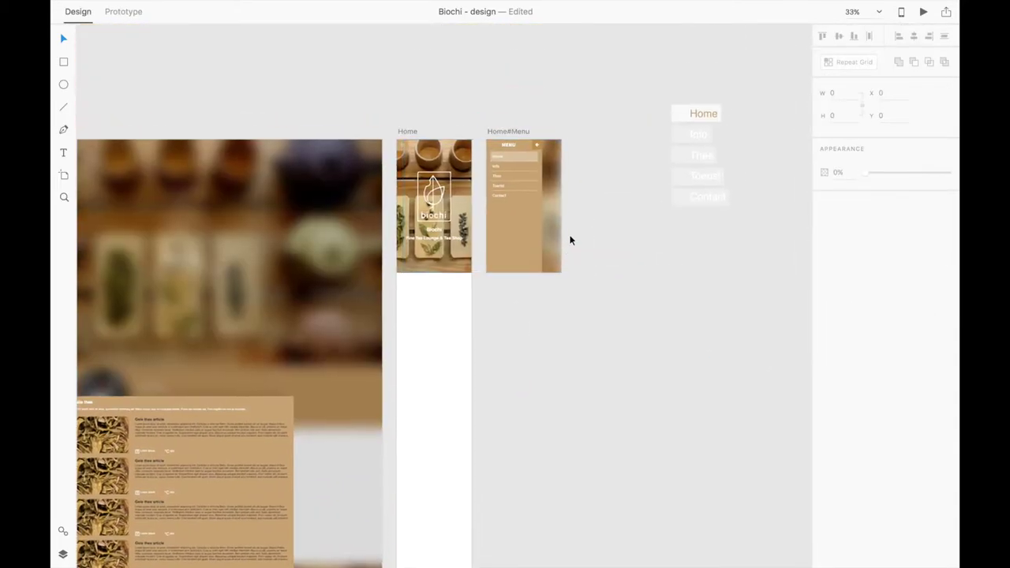
scroll(378, 321, up, 5)
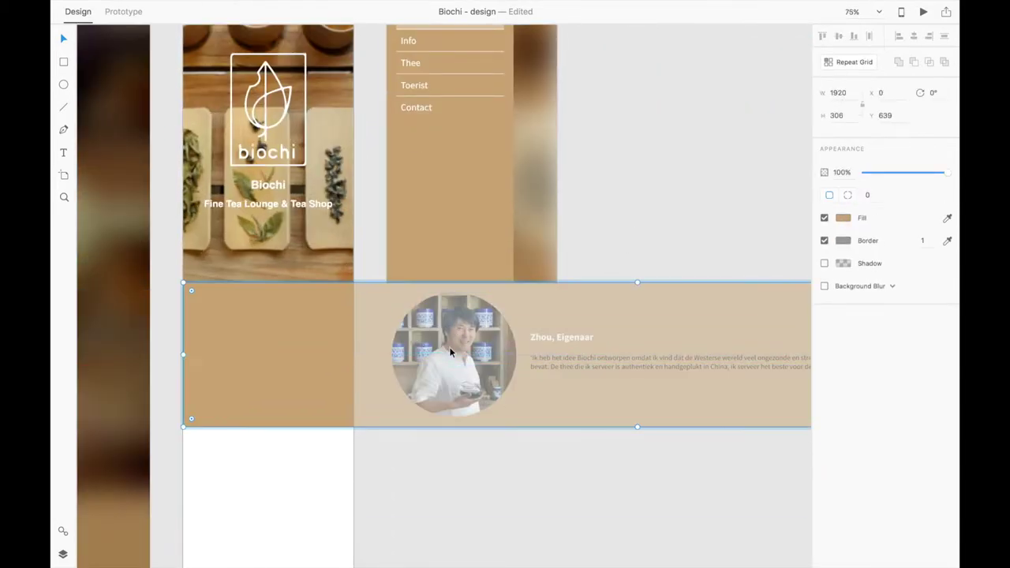
drag(476, 352, 296, 376)
scroll(296, 376, down, 3)
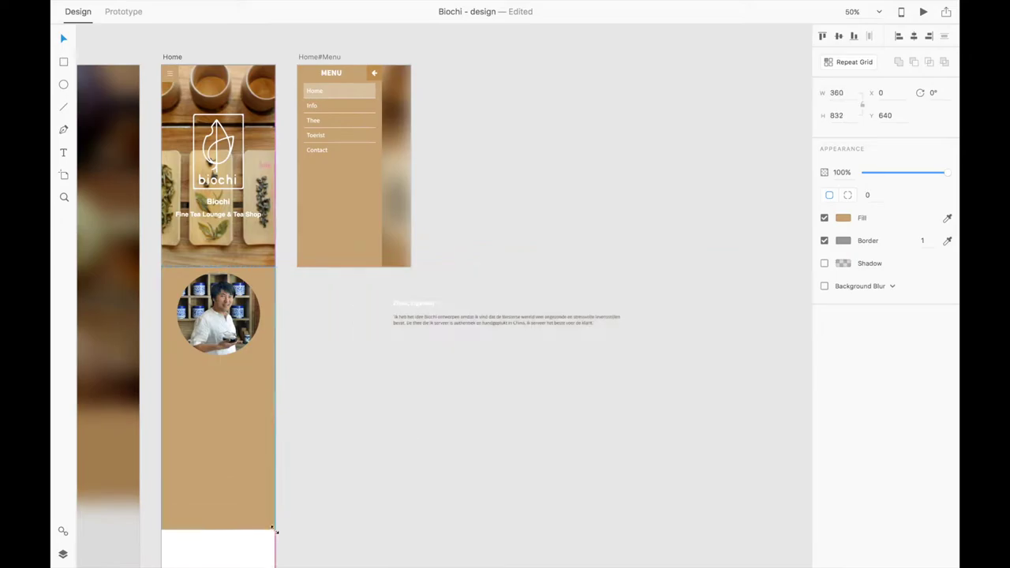
mouse_move(676, 276)
mouse_down()
mouse_move(478, 346)
mouse_move(328, 346)
mouse_up()
scroll(328, 347, up, 3)
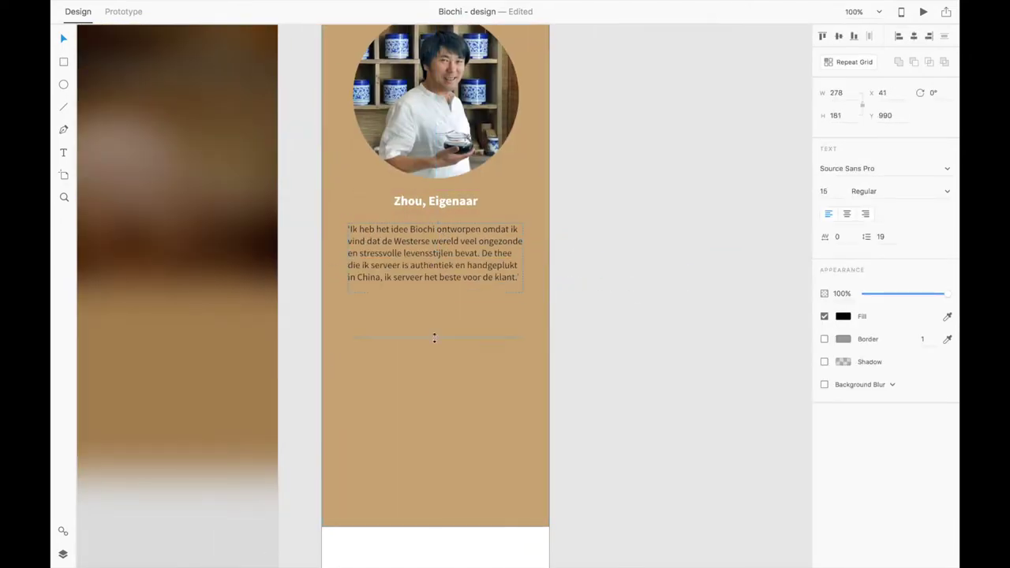
scroll(533, 255, down, 3)
Shorten the tan band behind the owner card and select the header group in Layers
click(462, 340)
drag(439, 406, 468, 329)
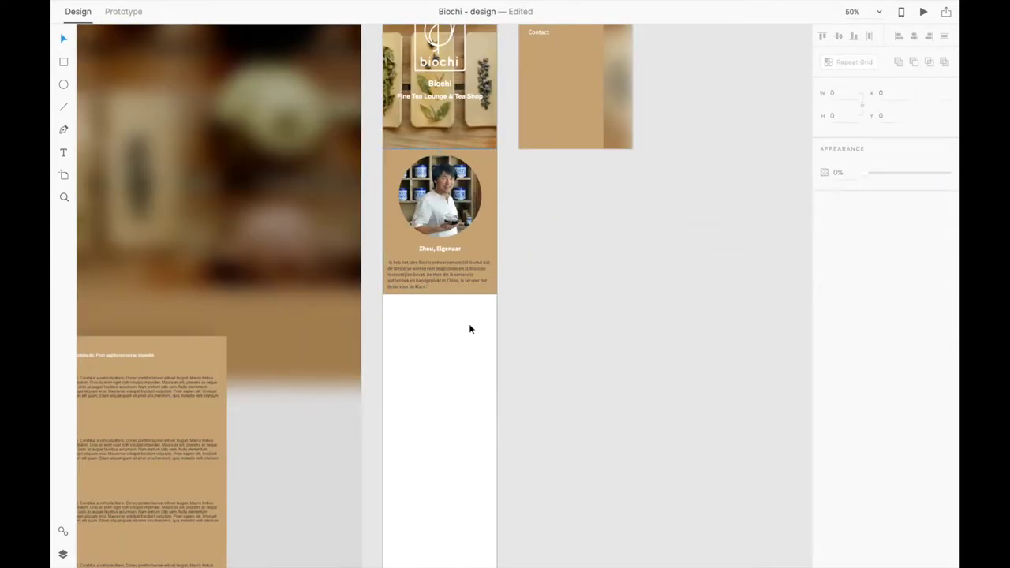
click(439, 276)
click(586, 255)
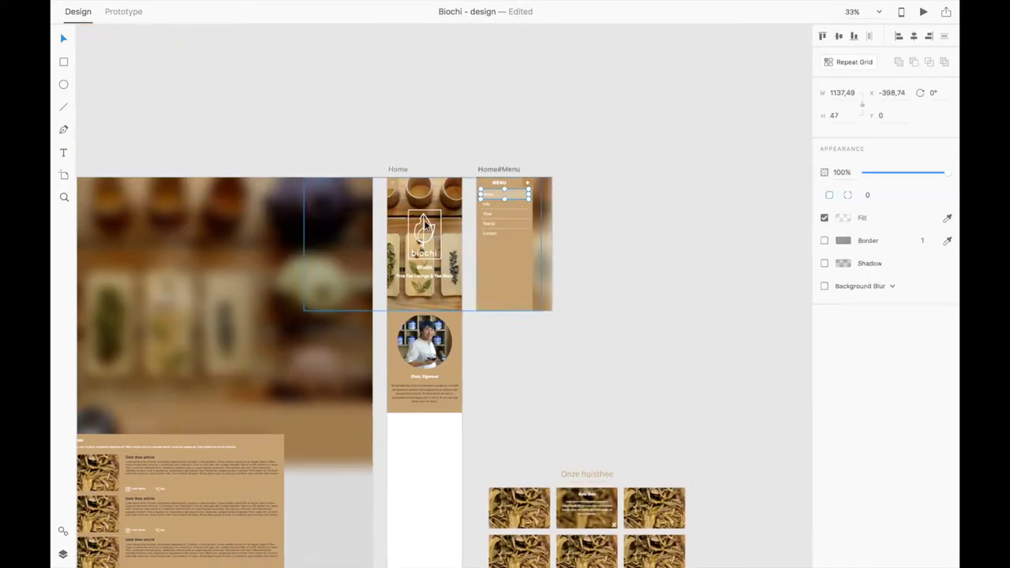
click(423, 225)
click(63, 553)
text(Header)
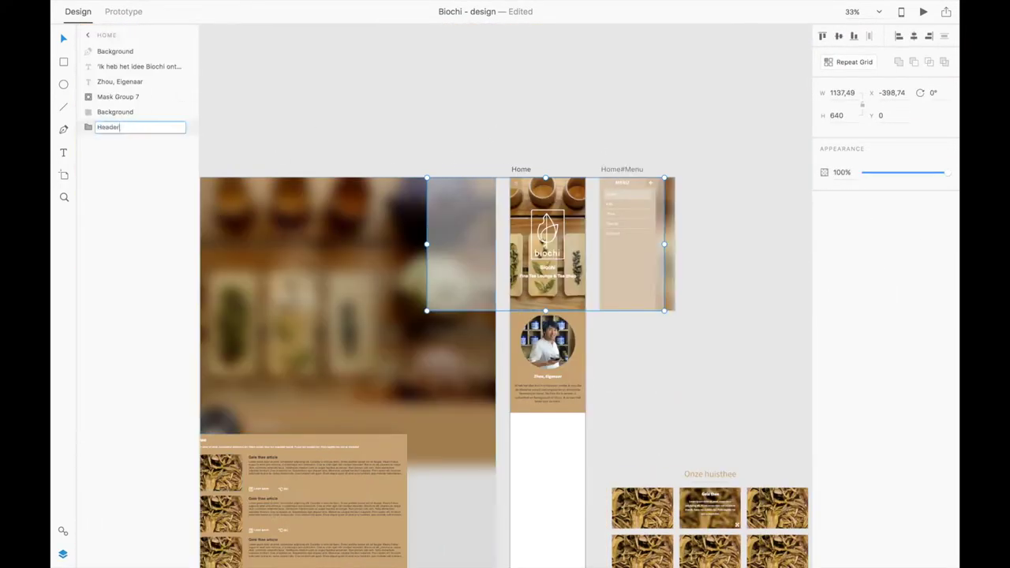
Name the layers Header, Div#Menubutton and Section#Info
key(Return)
click(120, 143)
text(Div#Menubutton)
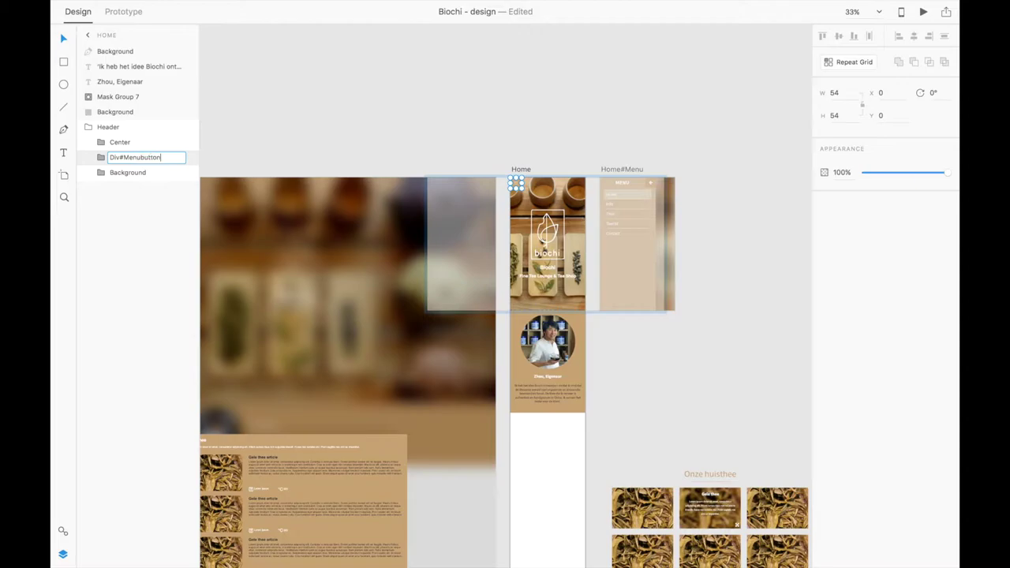
click(576, 340)
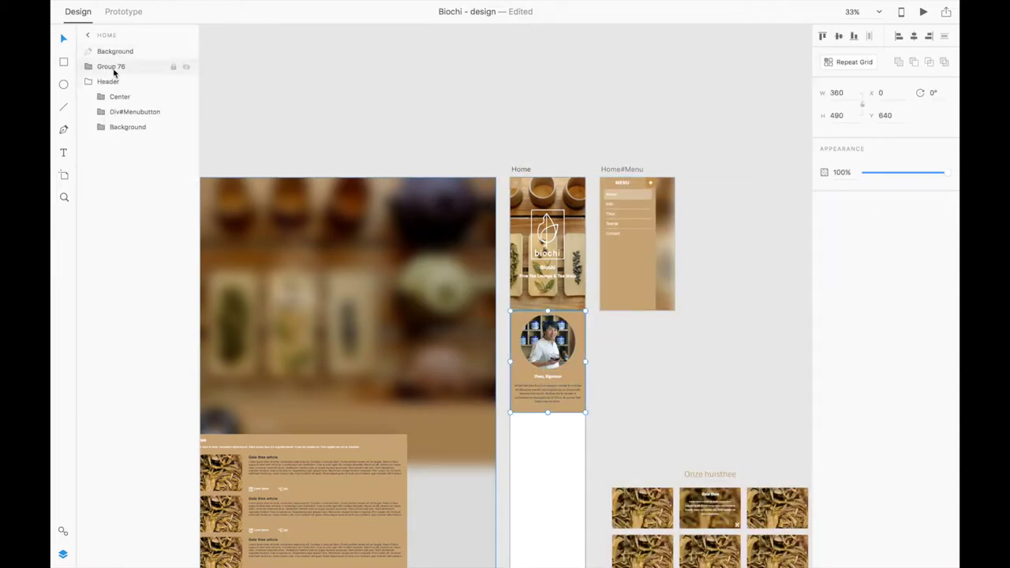
scroll(331, 197, right, 3)
scroll(330, 197, down, 2)
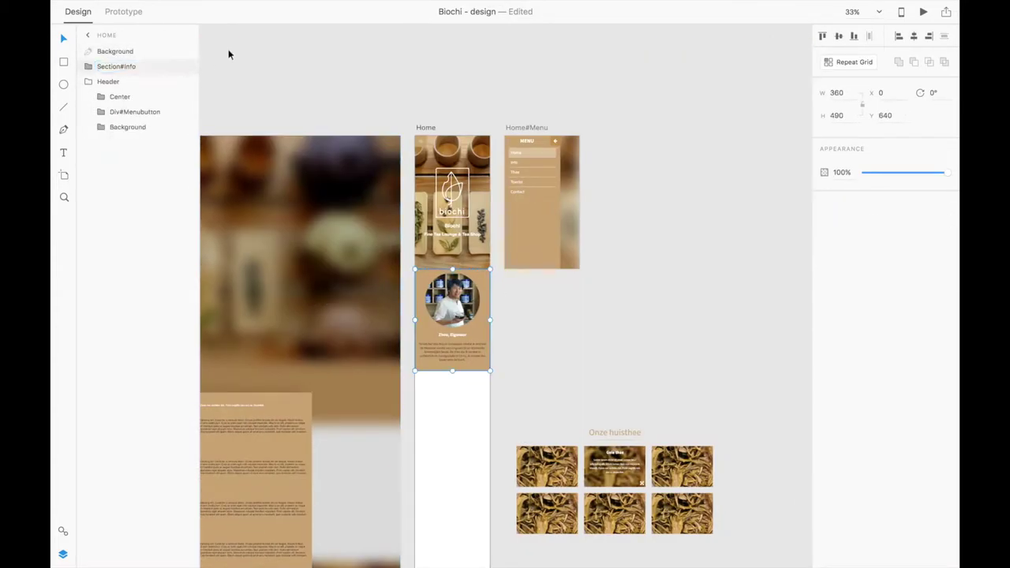
click(228, 55)
click(339, 229)
Move the Onze huisthee tea grid near the Home artboard and ungroup it
click(661, 290)
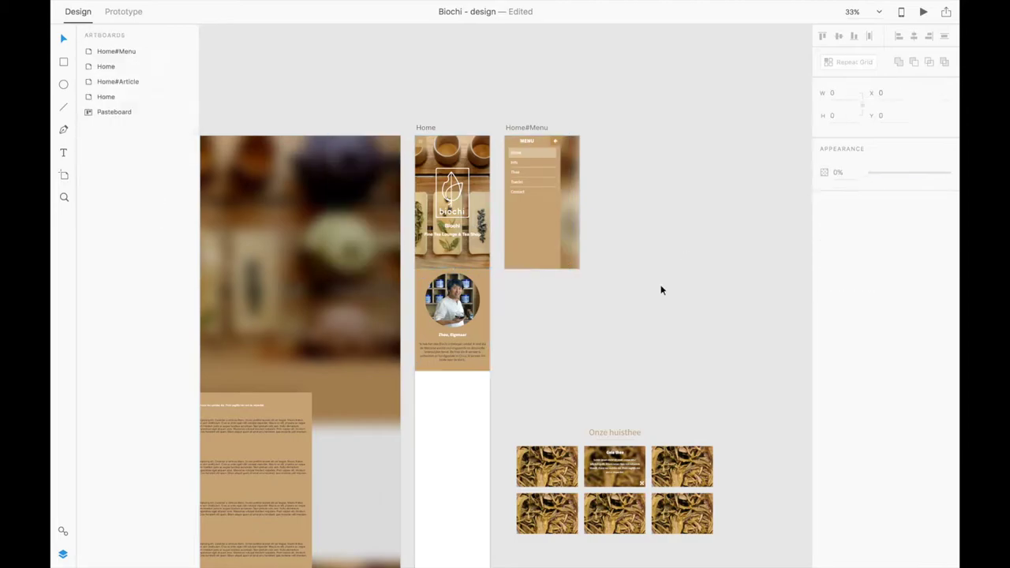
scroll(661, 290, down, 3)
click(451, 297)
drag(623, 368, 697, 337)
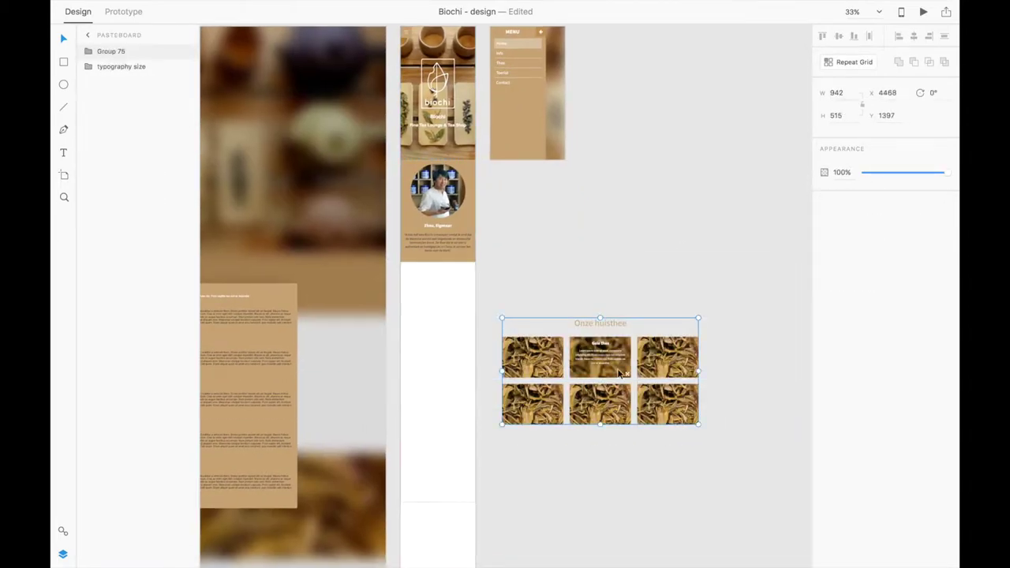
right_click(697, 337)
click(725, 409)
Place the Onze huisthee title and stack the tea images in one column
drag(674, 290, 434, 269)
drag(741, 332, 574, 317)
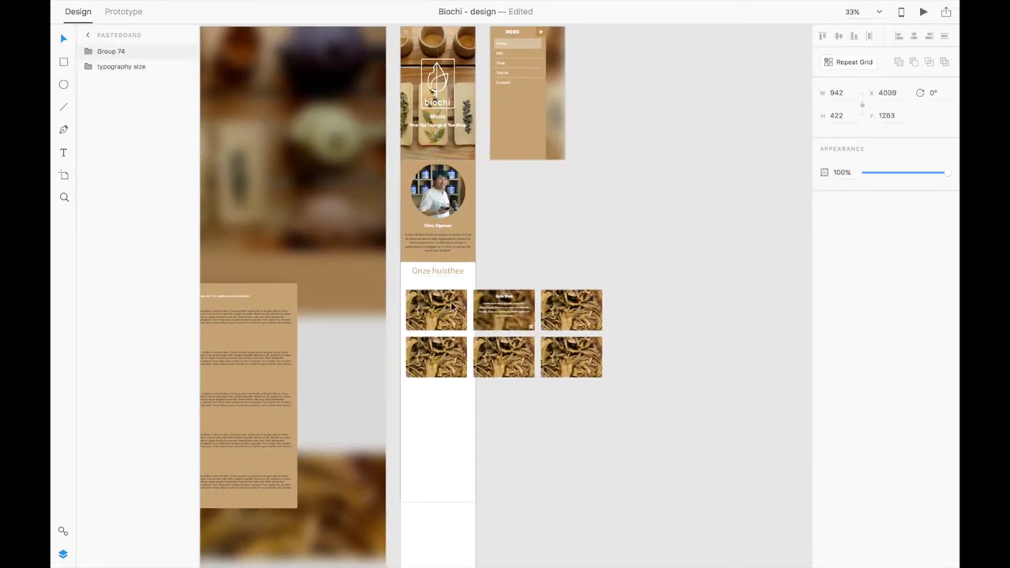
right_click(574, 317)
click(603, 390)
scroll(504, 316, up, 5)
mouse_move(454, 209)
mouse_down()
mouse_move(611, 225)
mouse_move(449, 365)
mouse_up()
drag(600, 276, 438, 458)
Group the tea section items together as Section#Thee
scroll(473, 395, down, 5)
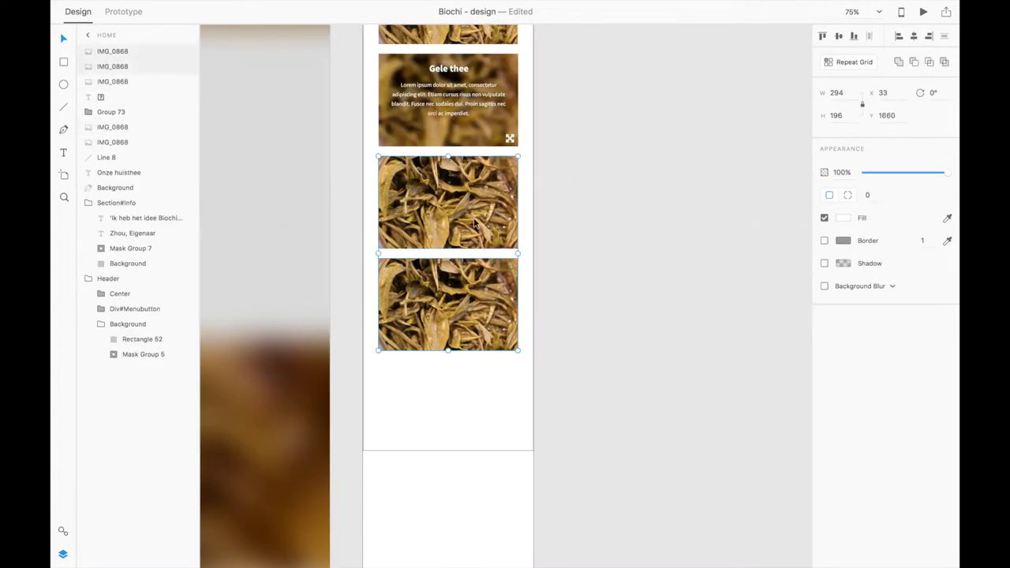
click(506, 451)
scroll(560, 307, down, 5)
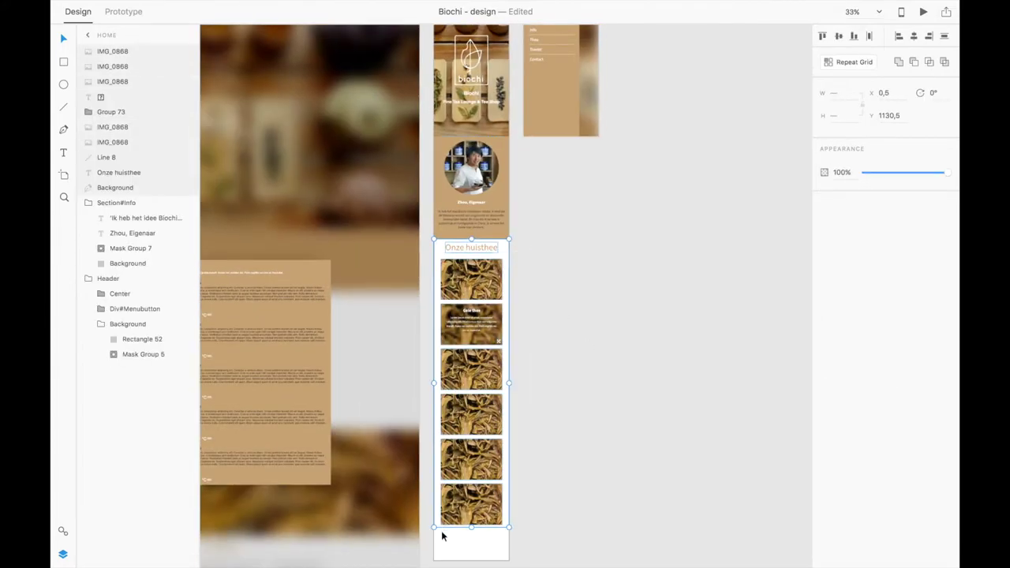
key(super+g)
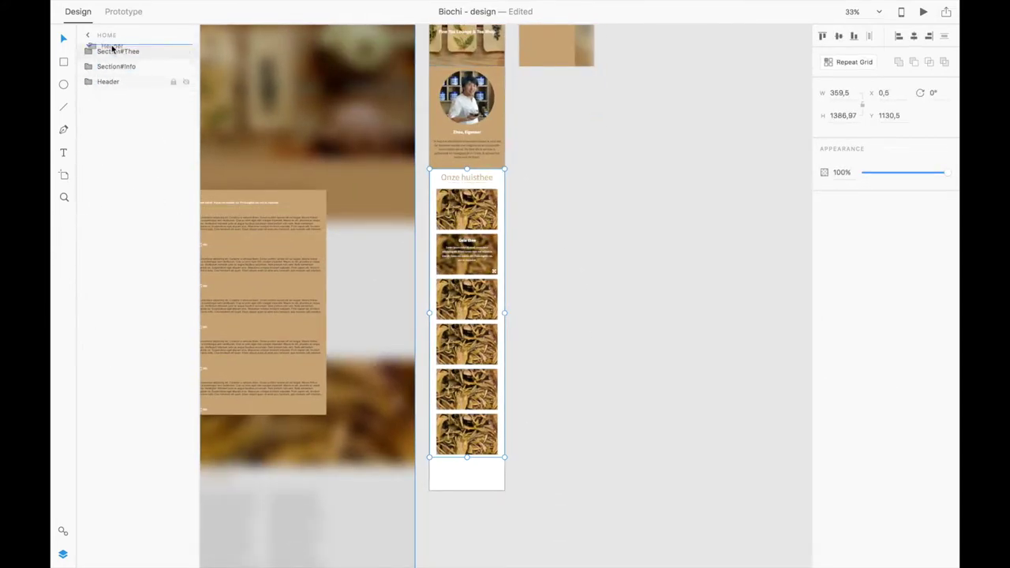
click(584, 206)
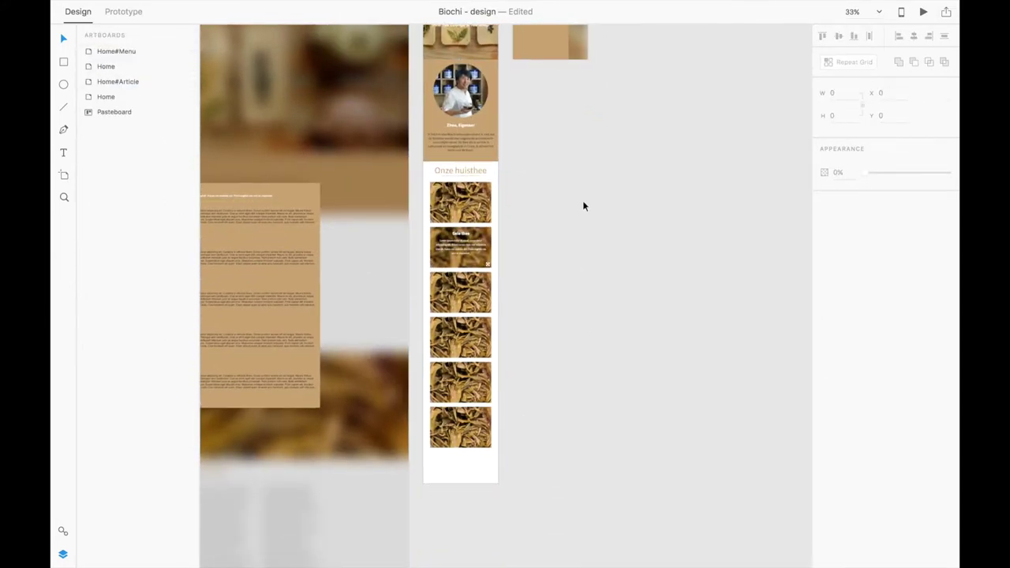
scroll(582, 203, up, 5)
click(507, 261)
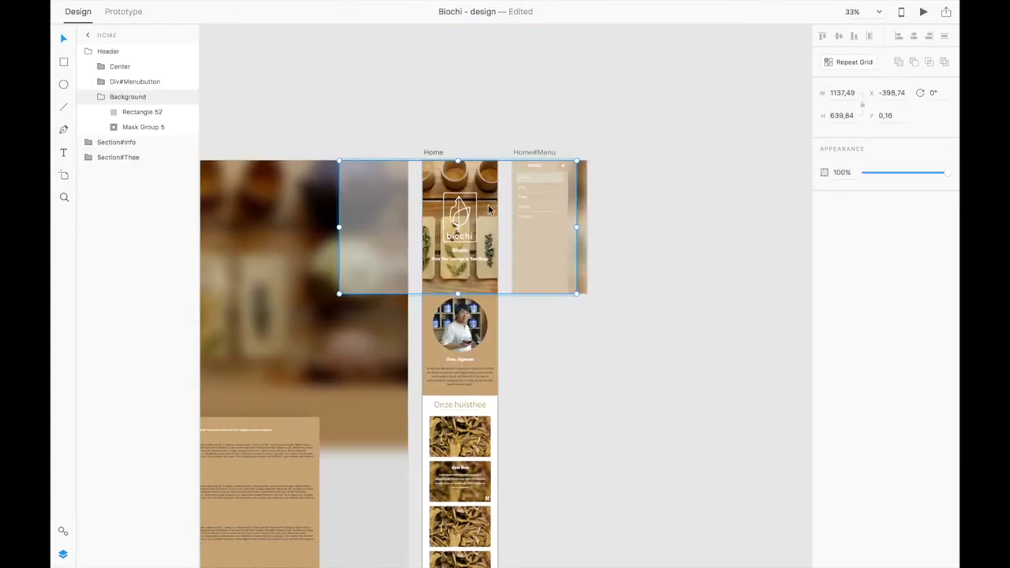
click(517, 132)
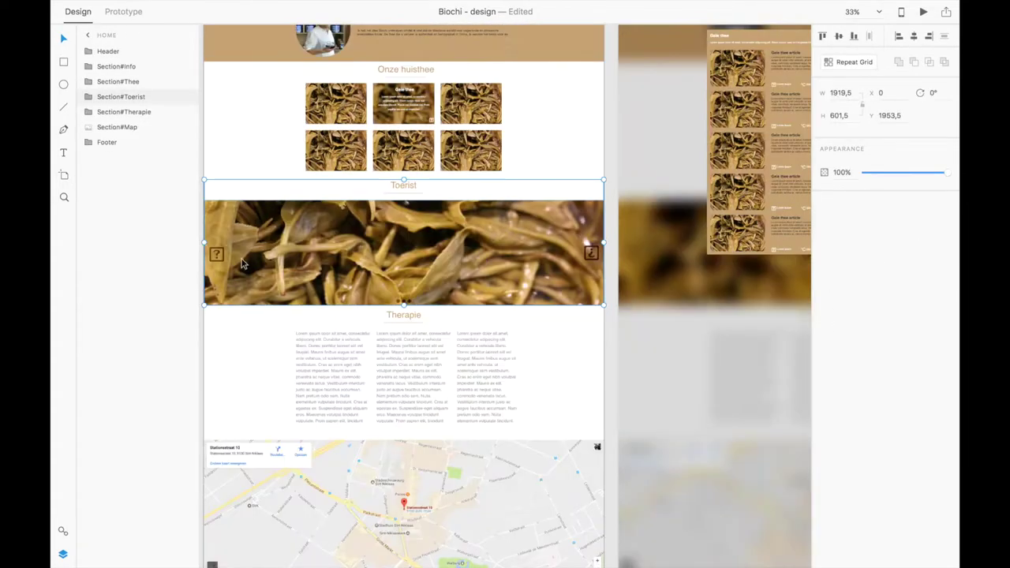
Move the Toerist section into mobile Home, shorten its image and delete its grey background
mouse_move(588, 253)
mouse_down()
mouse_move(617, 377)
mouse_move(602, 321)
mouse_up()
double_click(467, 371)
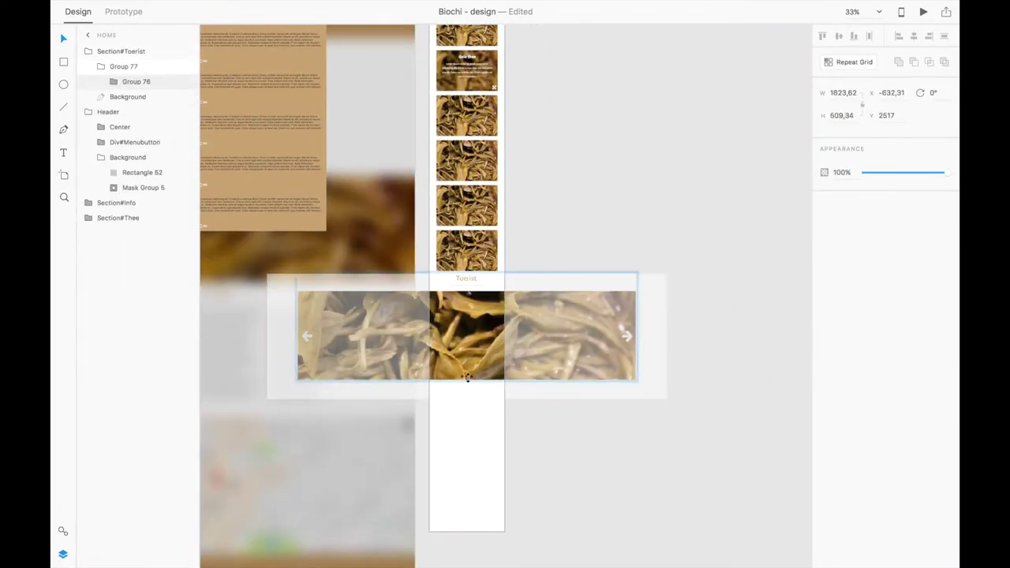
drag(467, 370, 472, 315)
click(278, 347)
key(Delete)
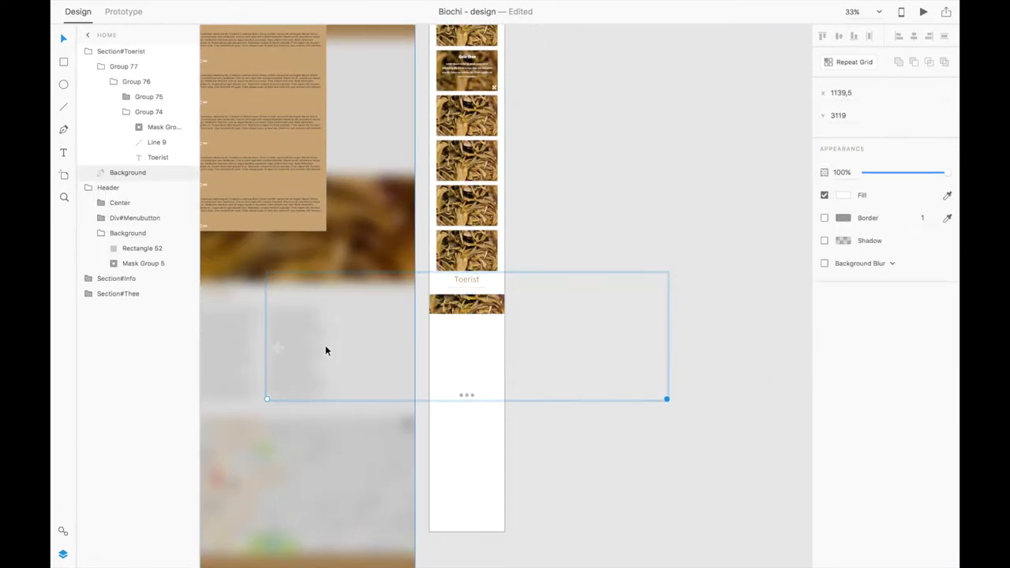
Adjust the slider group so the image sits right under the Toerist title
click(281, 346)
double_click(281, 346)
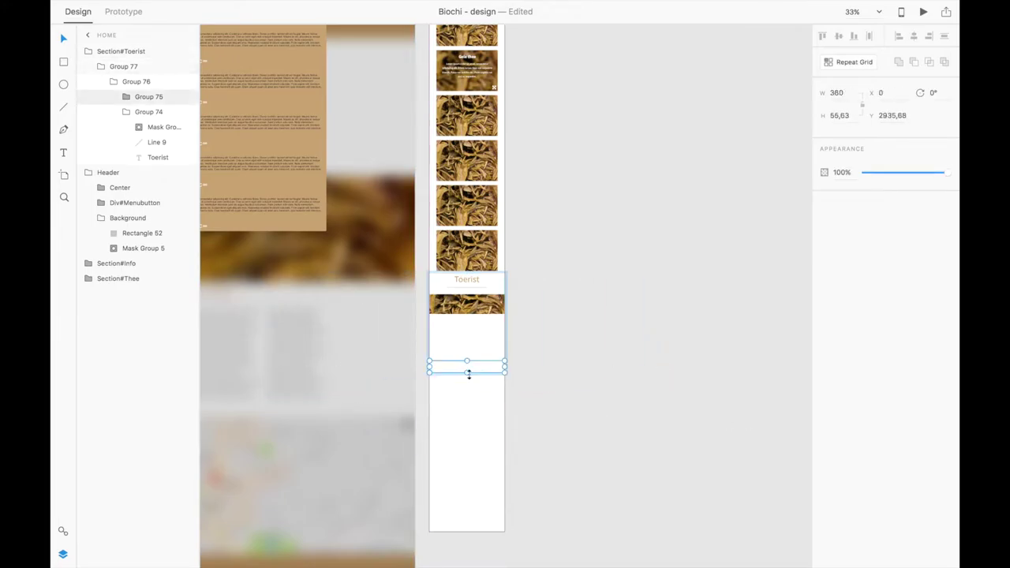
scroll(471, 377, up, 5)
scroll(543, 357, left, 4)
double_click(218, 257)
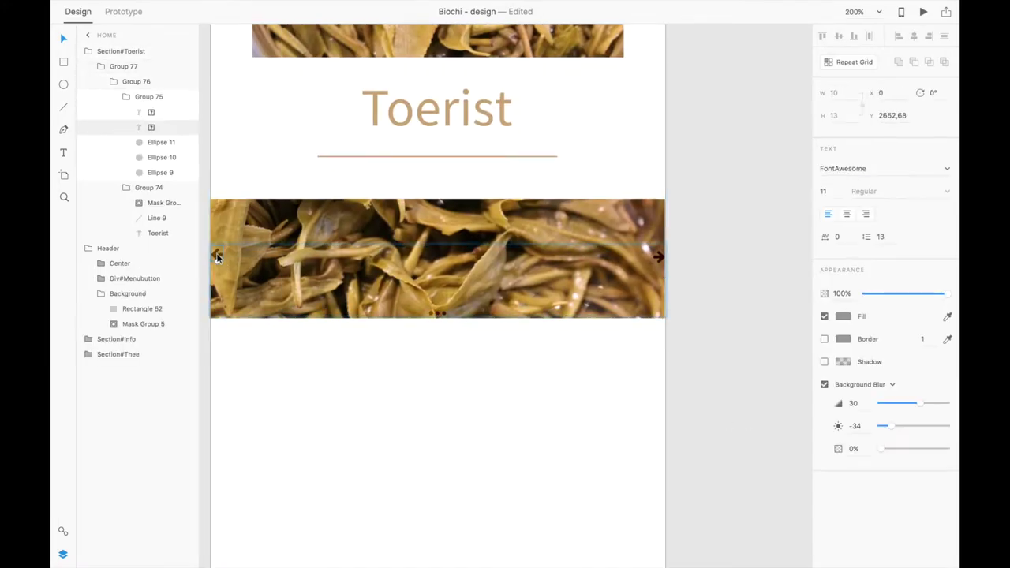
click(736, 248)
scroll(491, 242, down, 5)
click(487, 403)
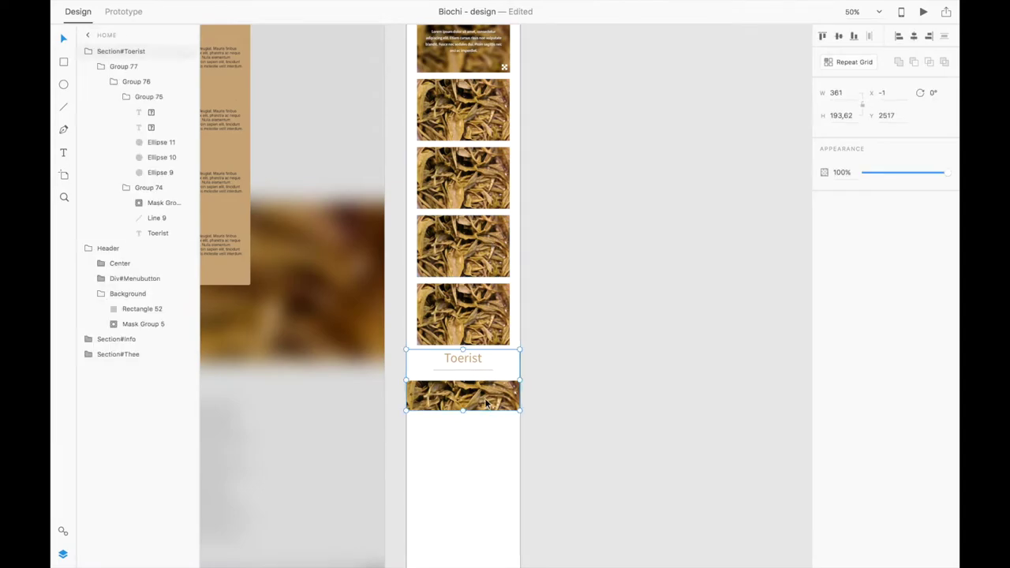
drag(486, 403, 495, 405)
scroll(468, 413, up, 5)
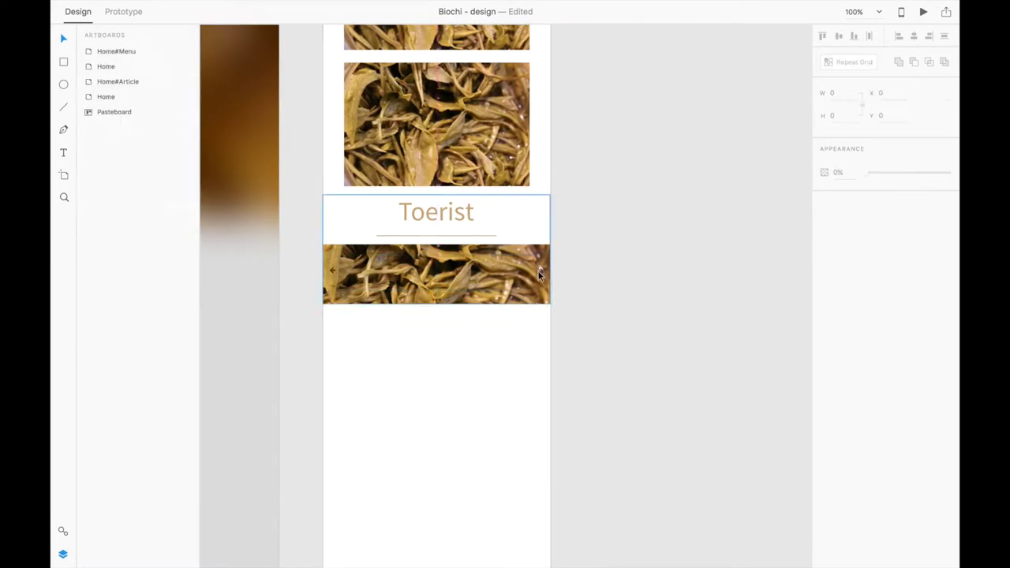
click(610, 211)
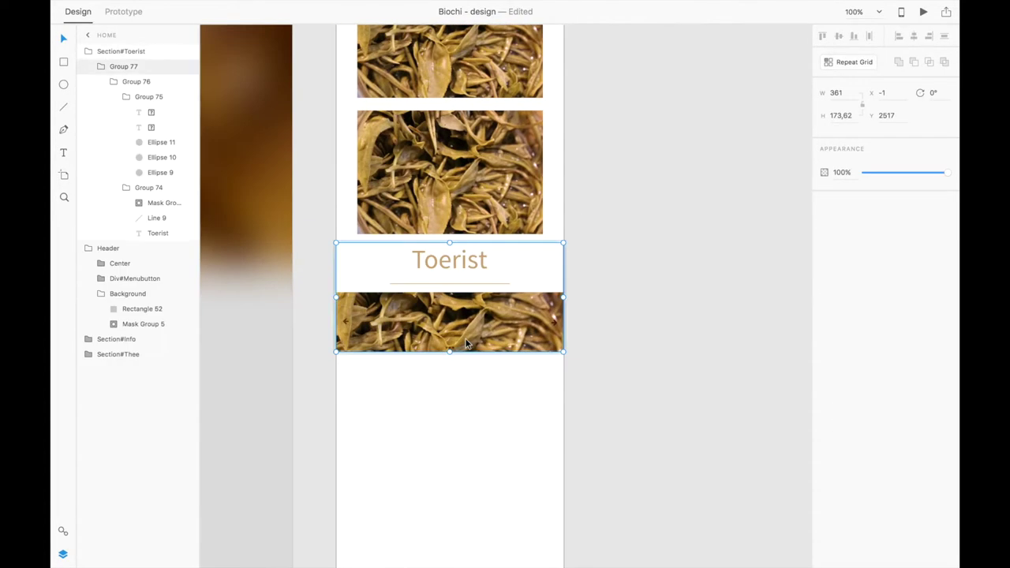
Ungroup the Toerist slider group and name the section Section#Toerist
click(180, 203)
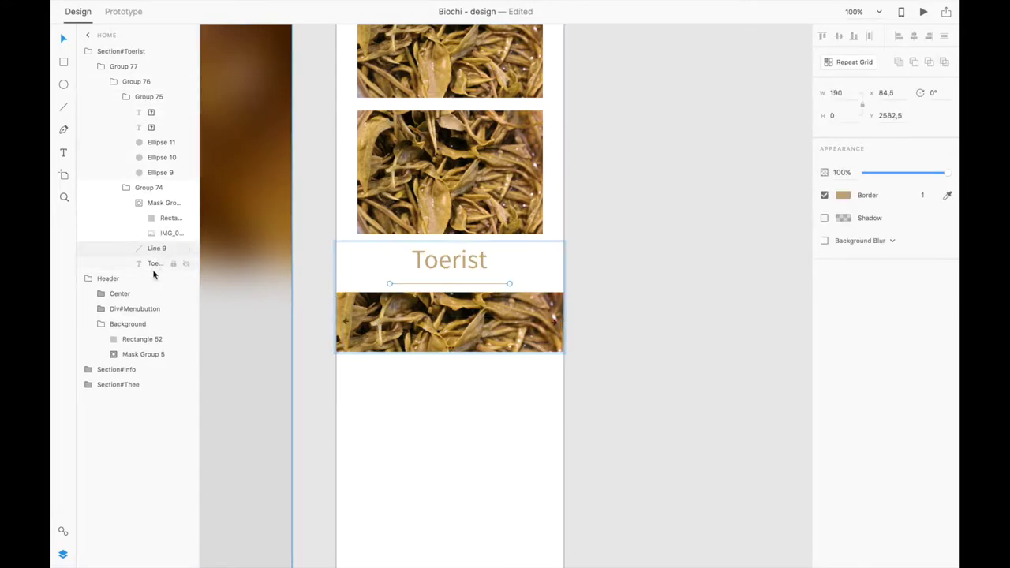
right_click(492, 313)
click(523, 381)
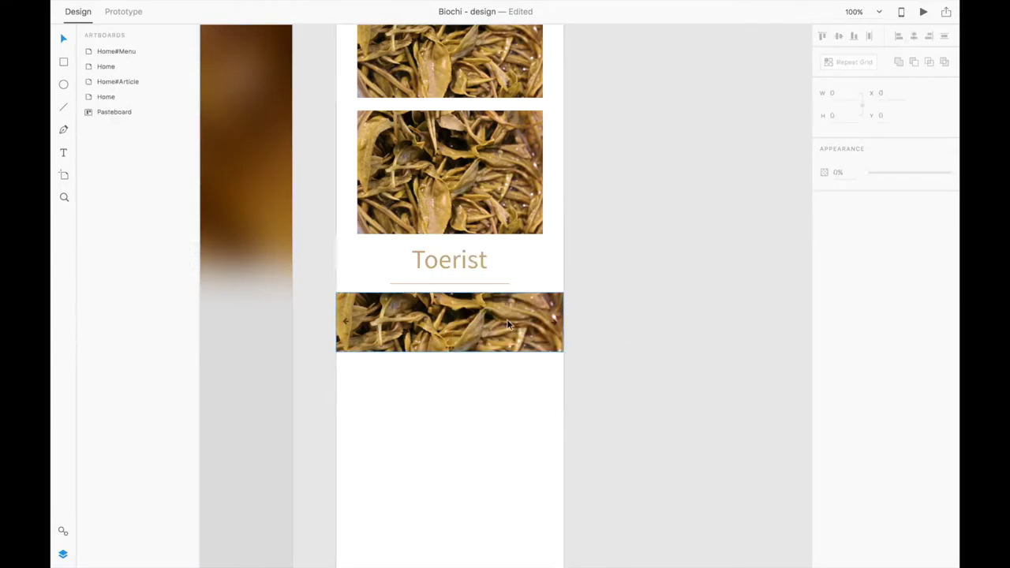
click(416, 291)
click(552, 275)
key(ctrl+0)
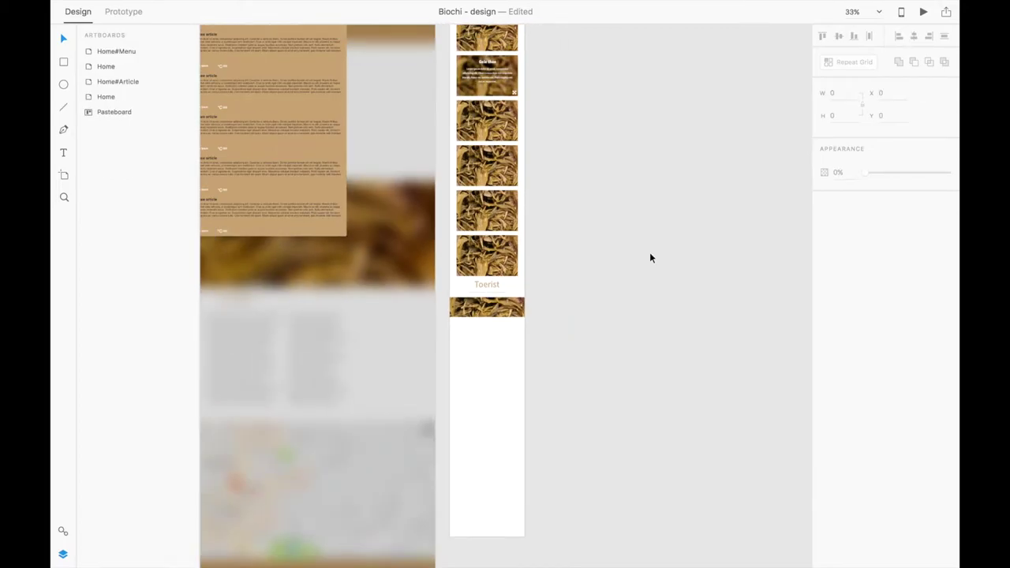
text(Section#Toerist)
key(Return)
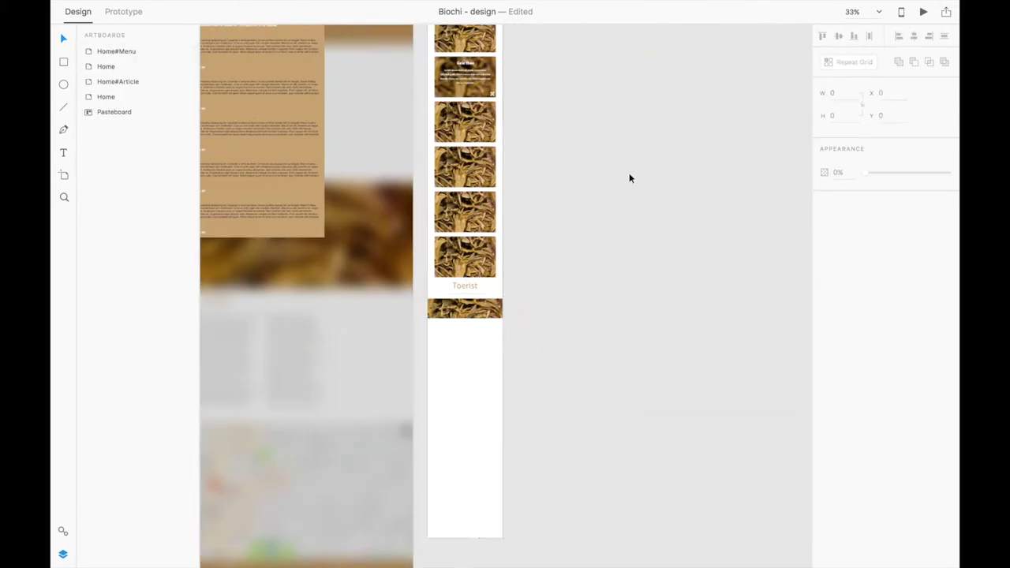
Paste the Therapie section and move it into the mobile Home artboard
key(Return)
double_click(536, 97)
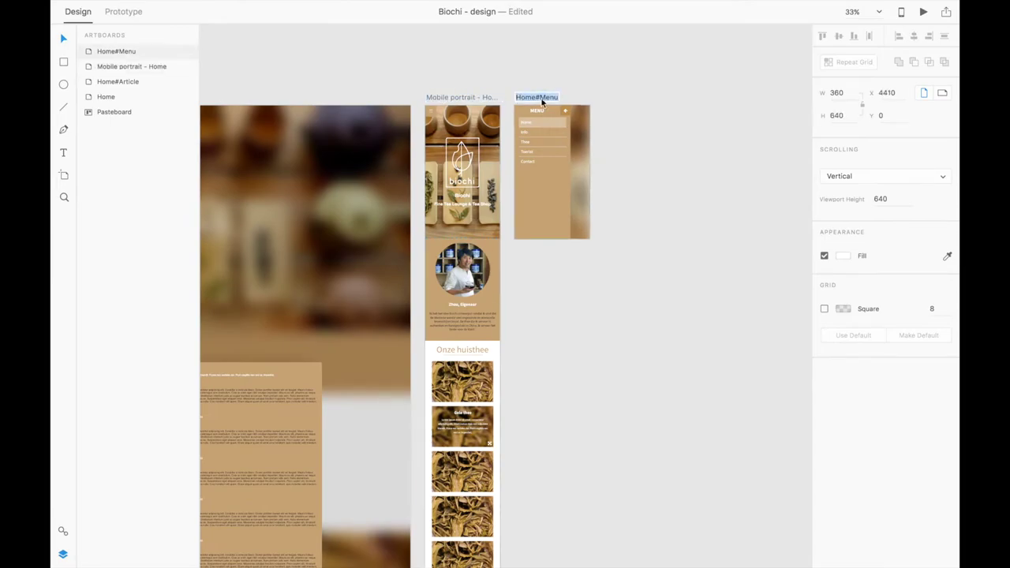
key(ctrl+v)
key(Return)
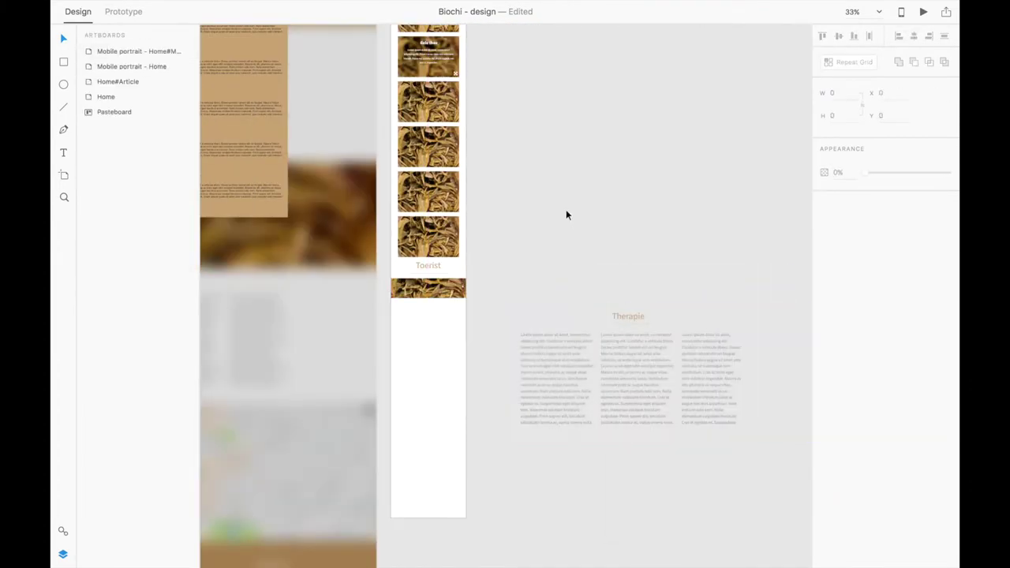
click(324, 263)
scroll(511, 263, up, 5)
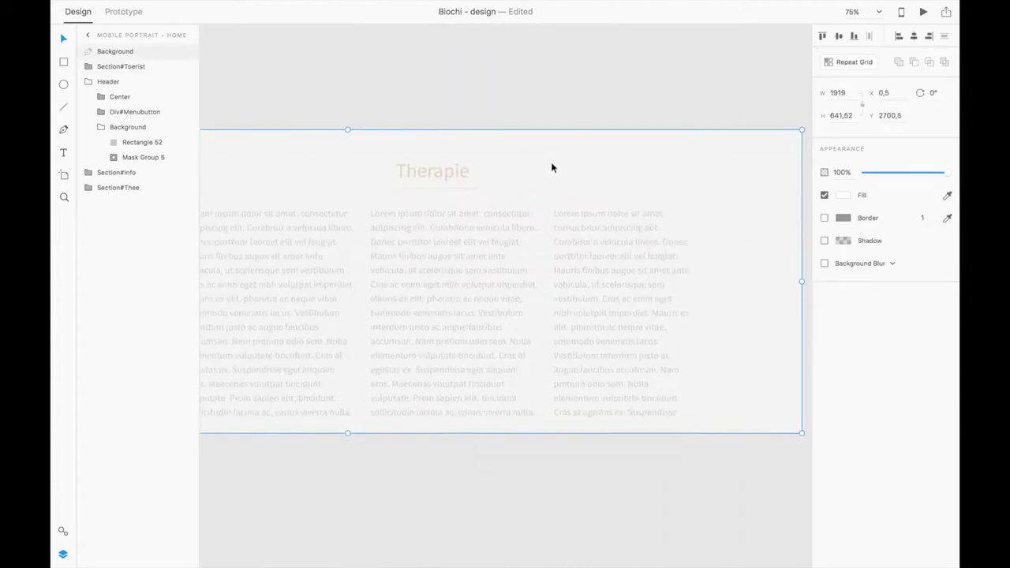
drag(474, 292, 346, 300)
click(430, 282)
Ungroup the Lorem text columns and move them out onto the pasteboard
click(273, 315)
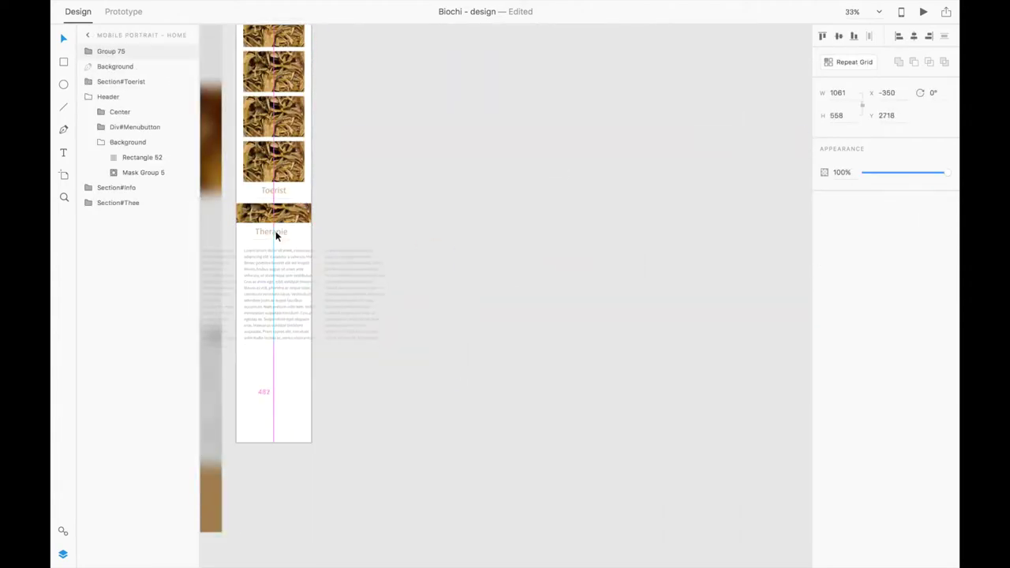
right_click(315, 237)
click(350, 317)
mouse_move(423, 284)
mouse_down()
mouse_move(661, 224)
mouse_move(510, 356)
mouse_up()
Stretch the Therapie text box taller to fit the mobile layout
click(320, 219)
scroll(365, 191, up, 5)
scroll(709, 243, down, 5)
scroll(457, 388, up, 5)
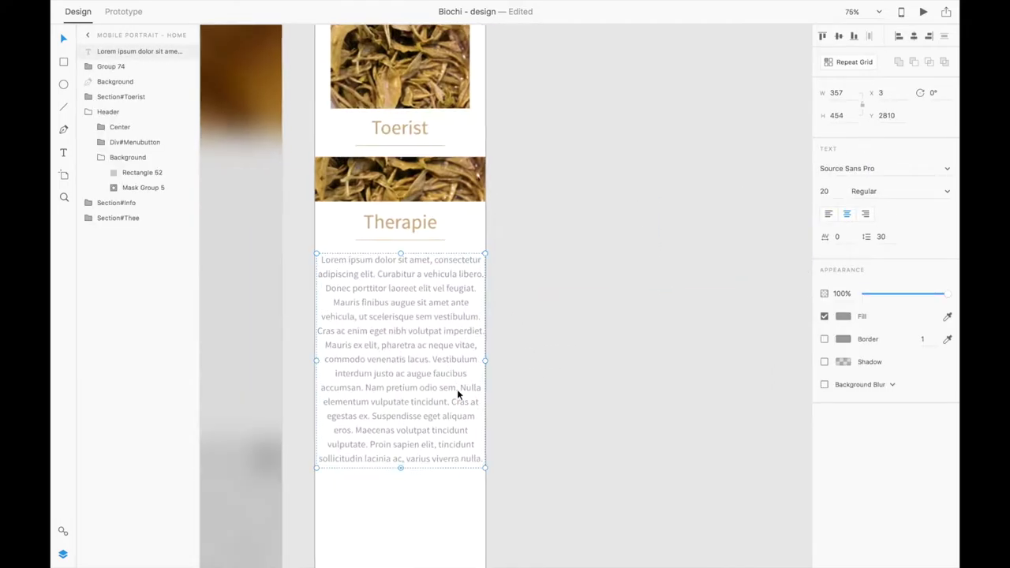
scroll(414, 399, down, 1)
drag(414, 398, 422, 495)
scroll(702, 308, down, 5)
click(702, 308)
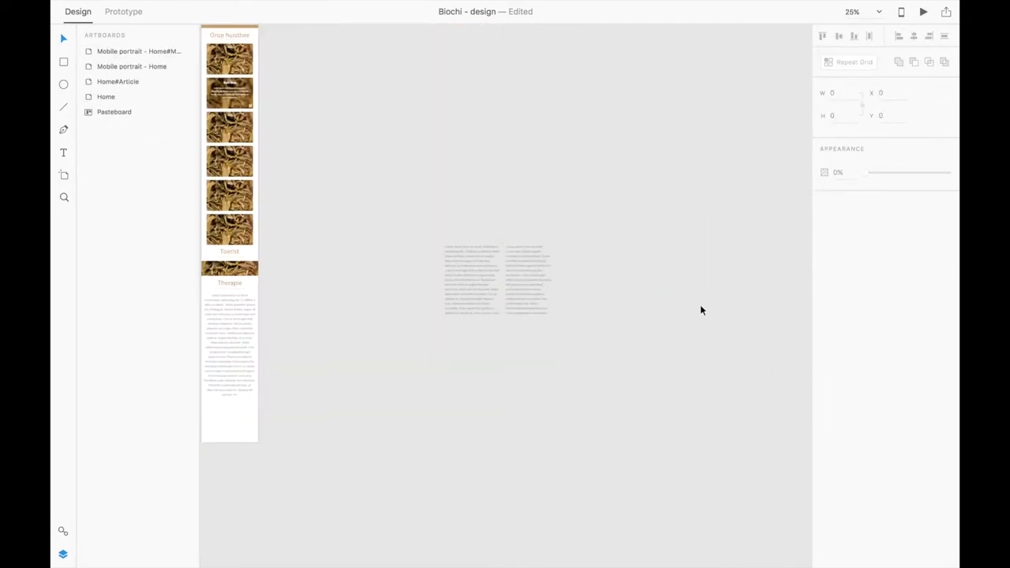
scroll(308, 371, up, 3)
scroll(661, 326, up, 3)
scroll(588, 246, down, 2)
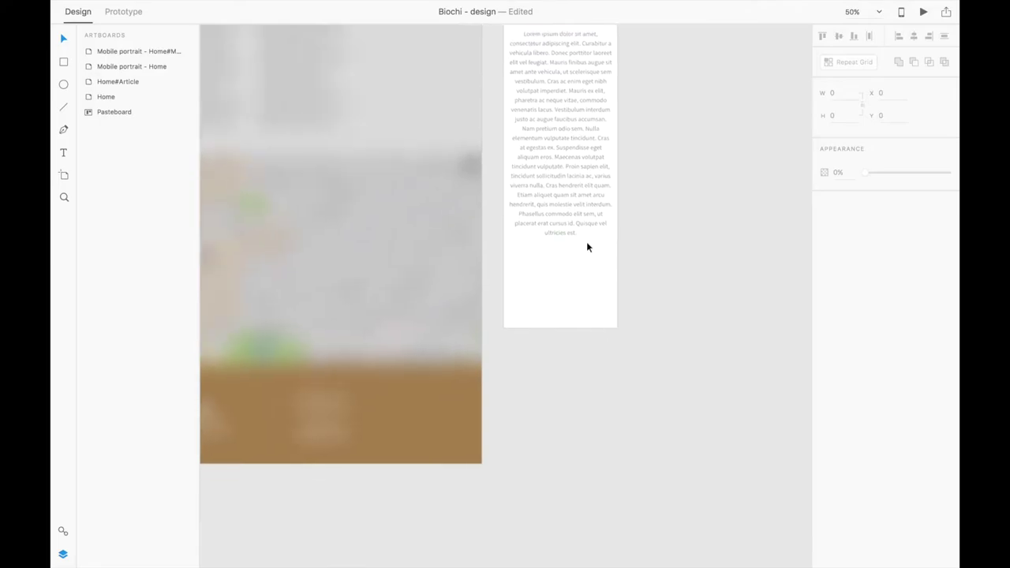
Group the Therapie heading, image and text block as the Section#Therapie layer
click(588, 246)
click(843, 315)
click(533, 302)
scroll(636, 390, down, 3)
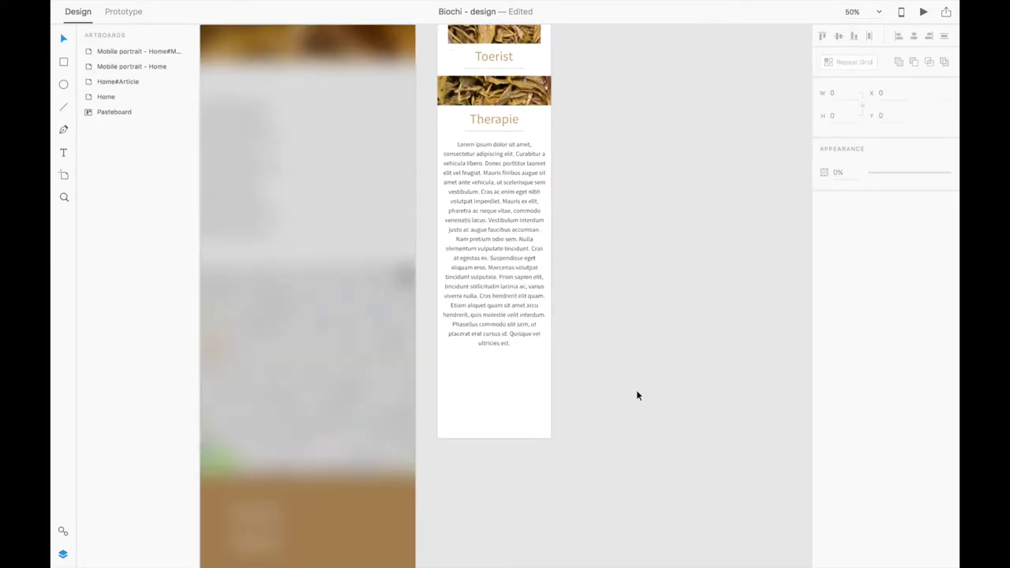
key(ctrl+g)
double_click(126, 50)
text(Se)
click(589, 196)
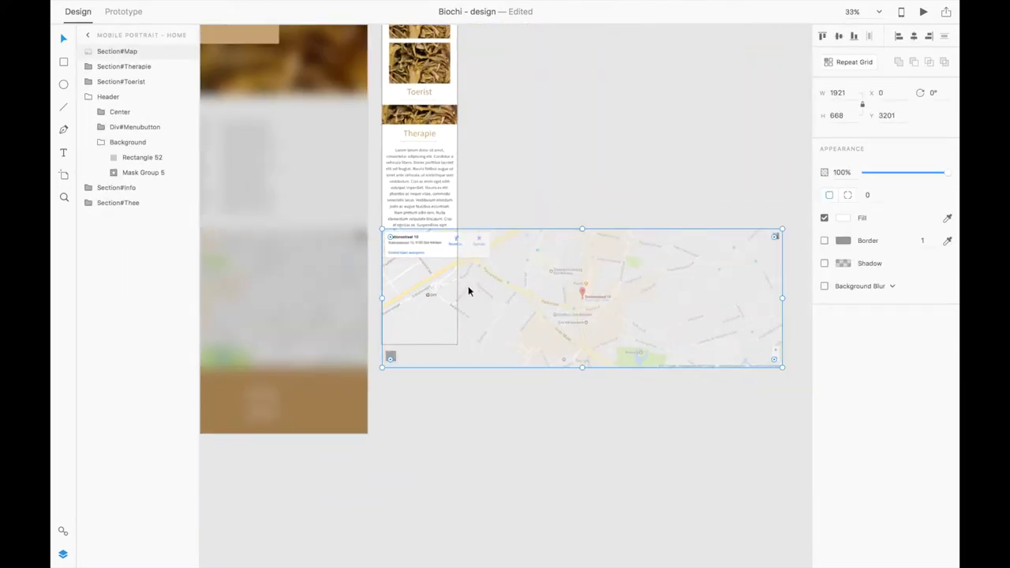
Place the map at the artboard's bottom and paste the desktop Home footer below it
drag(468, 286, 455, 288)
scroll(405, 280, up, 5)
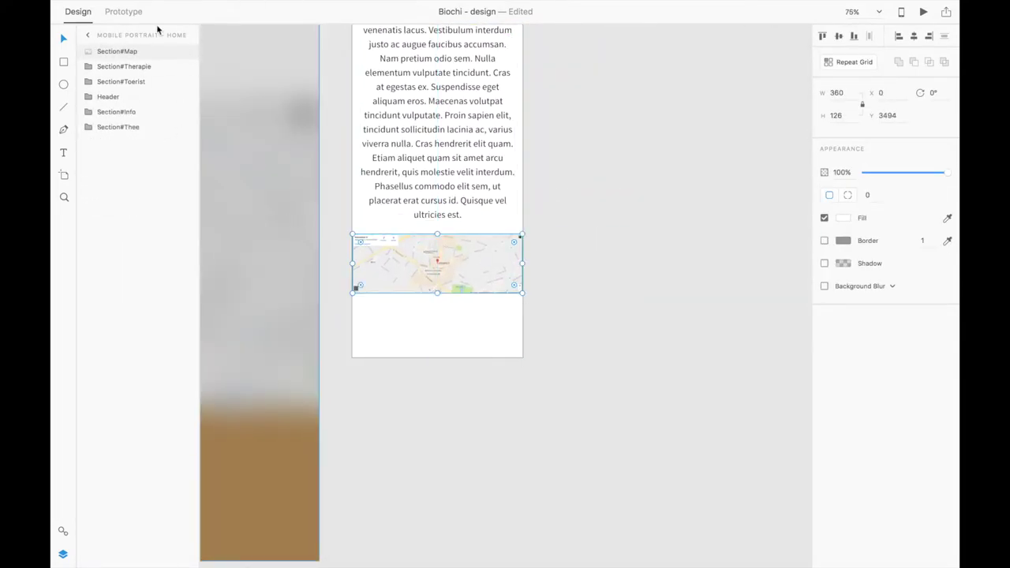
scroll(494, 193, down, 5)
click(419, 384)
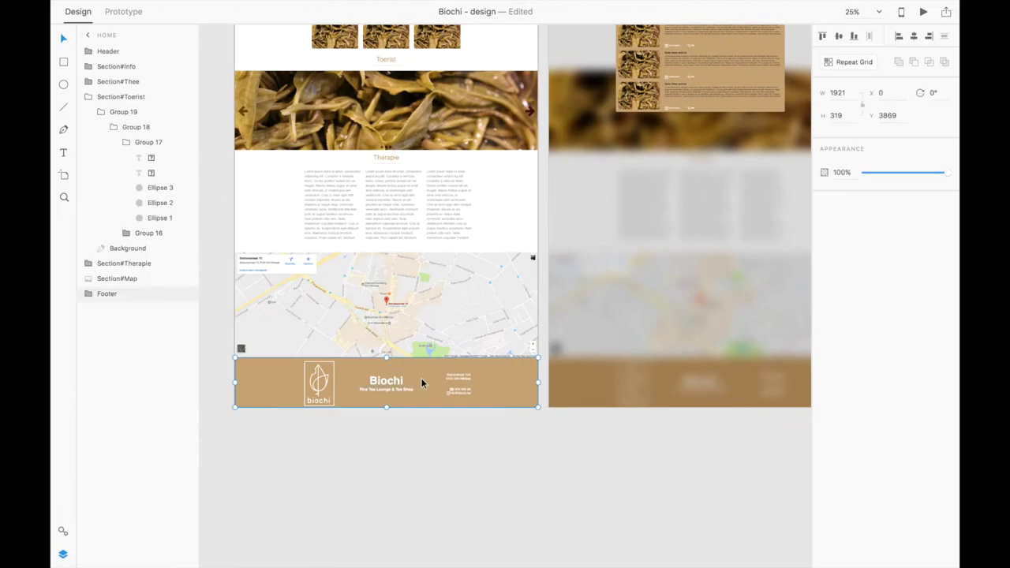
key(super+c)
key(super+v)
key(super+z)
key(super+shift+z)
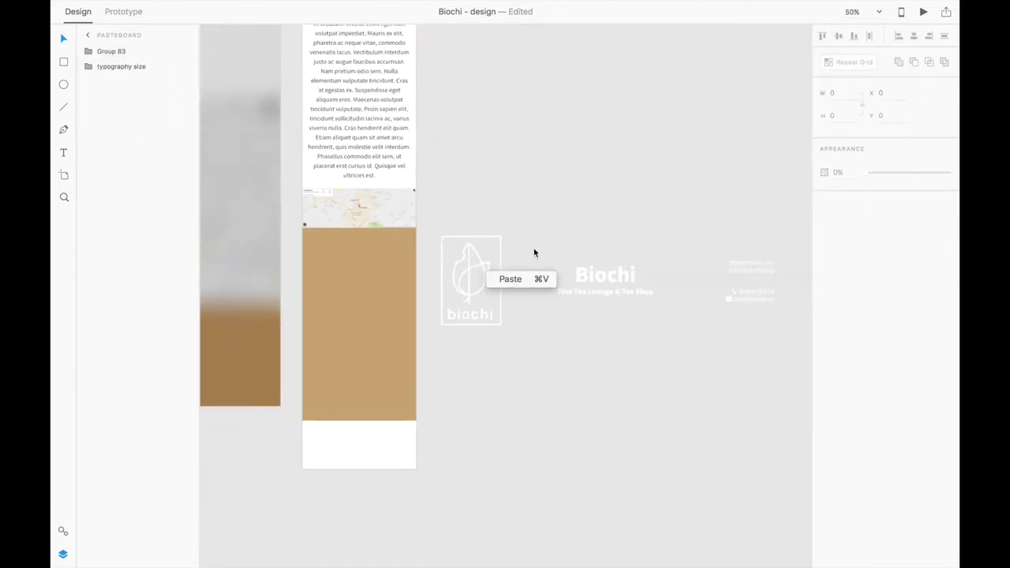
Stack the Biochi logo, name, tagline and address vertically in the tan footer
click(510, 278)
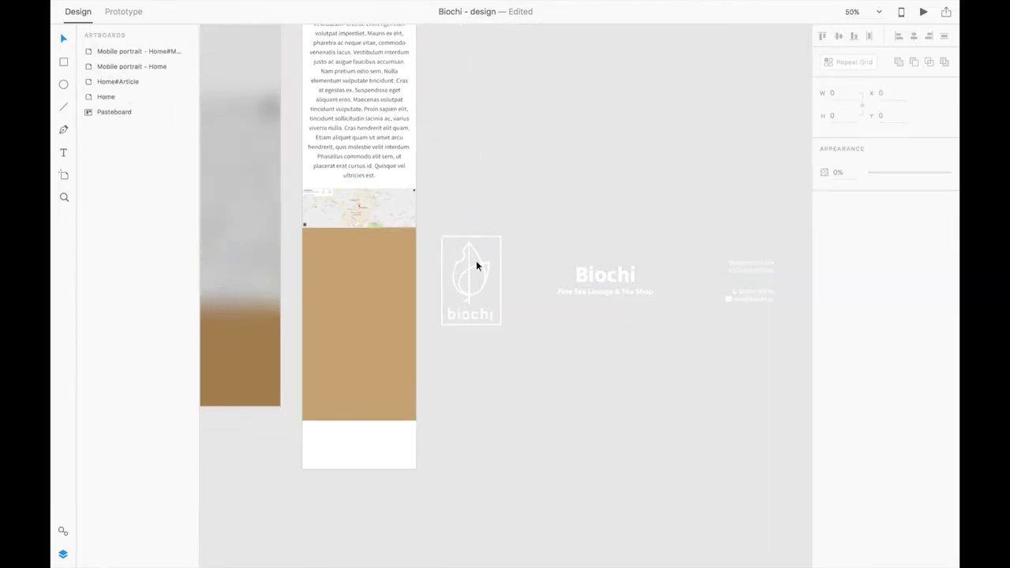
drag(476, 262, 362, 327)
drag(611, 295, 359, 302)
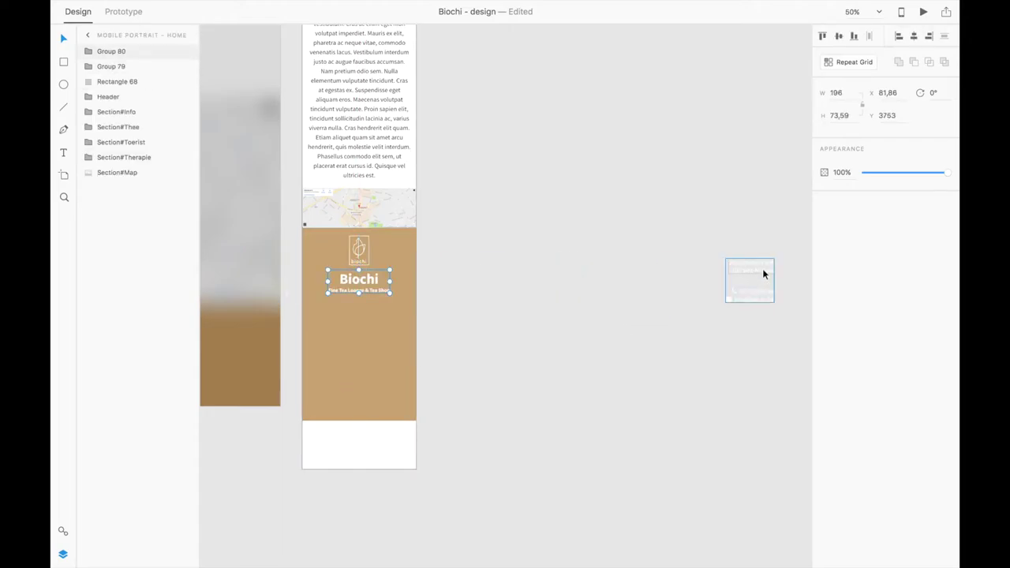
double_click(356, 317)
scroll(379, 305, up, 3)
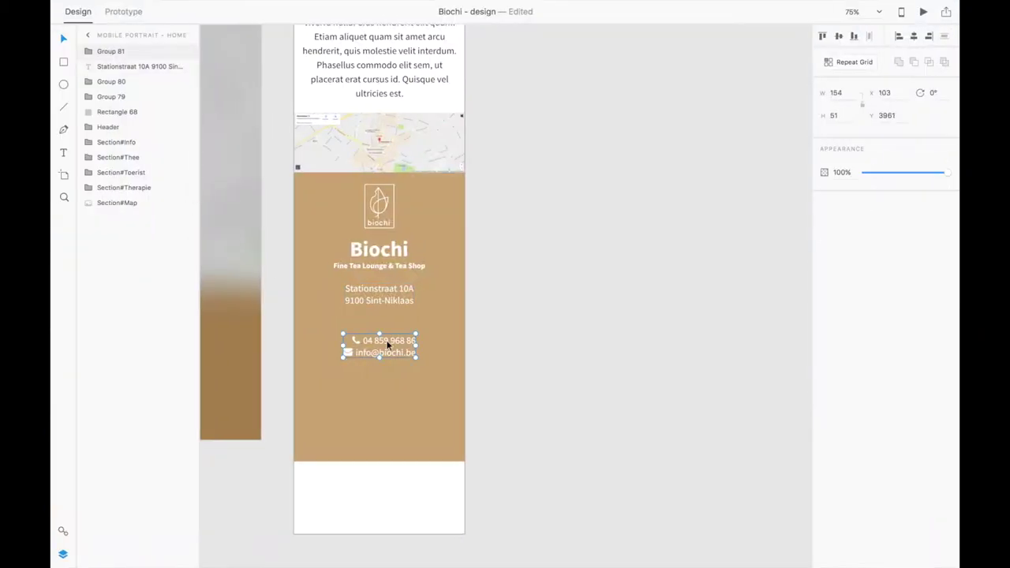
drag(386, 341, 389, 325)
click(379, 410)
Shorten the tan footer and the artboard to fit, and name the group Footer
drag(379, 460, 379, 365)
click(388, 548)
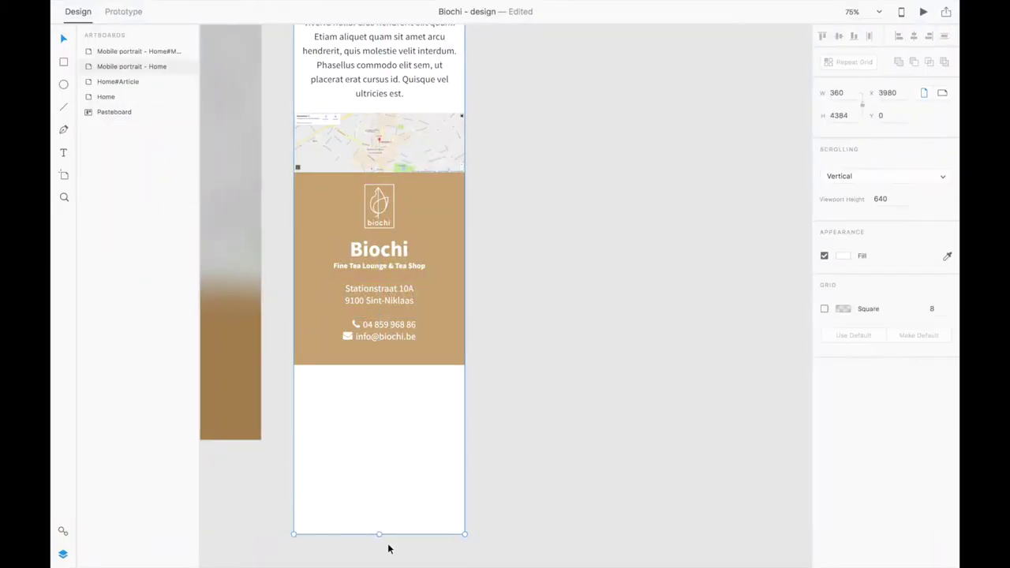
drag(379, 534, 379, 365)
click(425, 347)
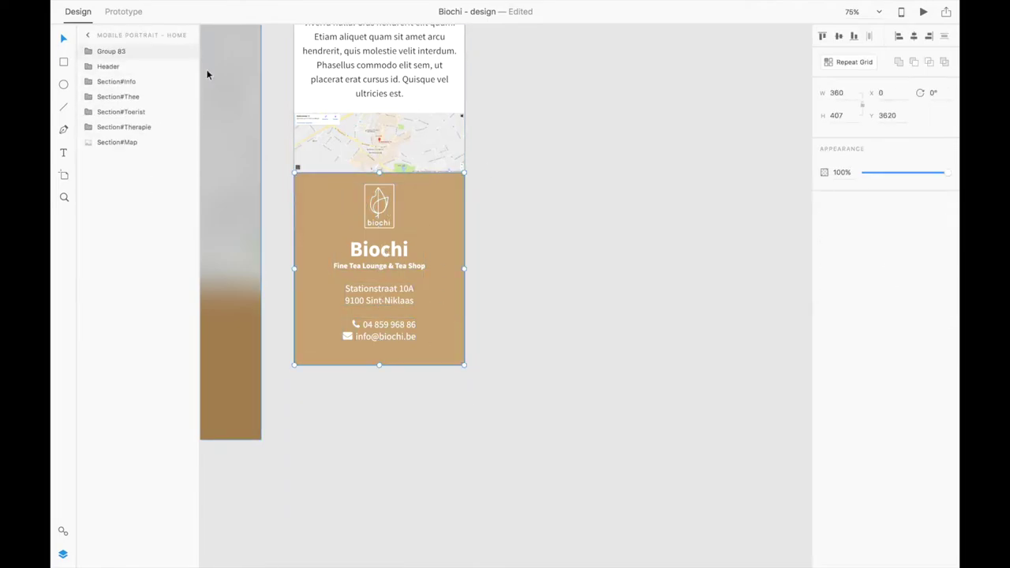
key(Return)
key(Escape)
key(ctrl+minus)
key(ctrl+minus)
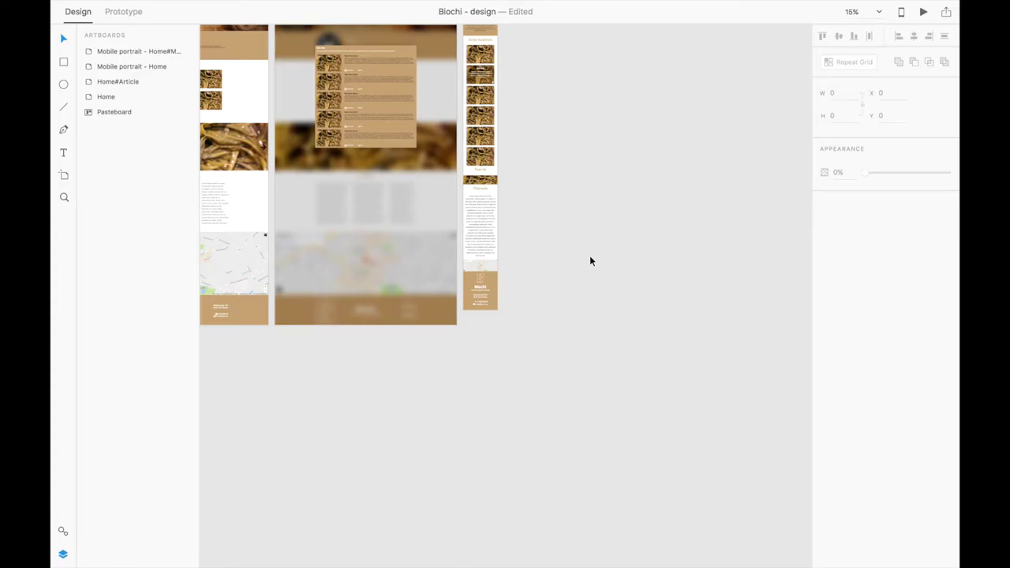
Add a full-length Android Mobile artboard holding the Home#Article background
scroll(653, 98, up, 5)
scroll(542, 108, up, 2)
scroll(542, 108, right, 2)
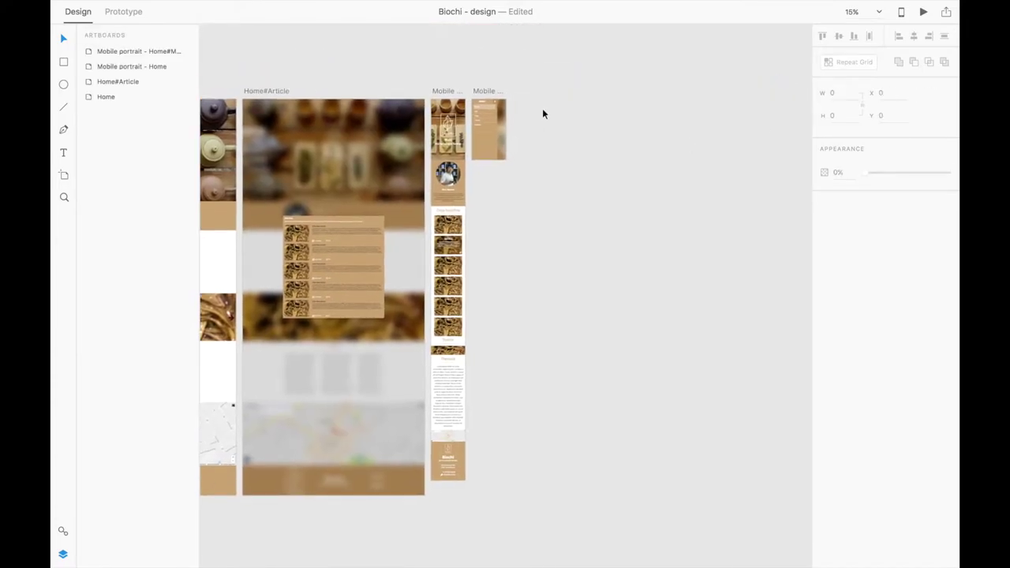
click(63, 176)
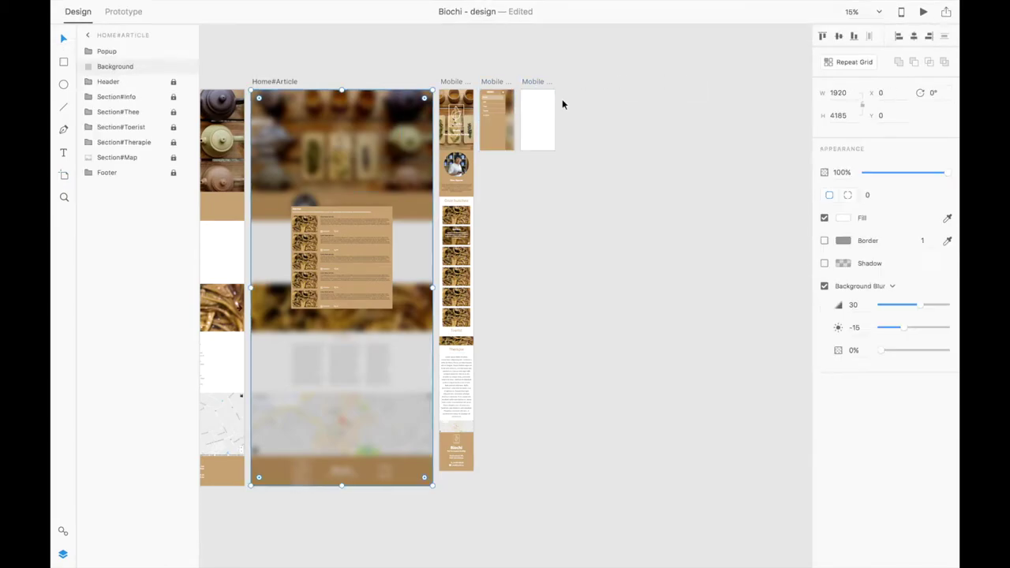
drag(538, 150, 512, 481)
drag(513, 87, 401, 473)
key(ctrl+c)
click(535, 164)
key(ctrl+v)
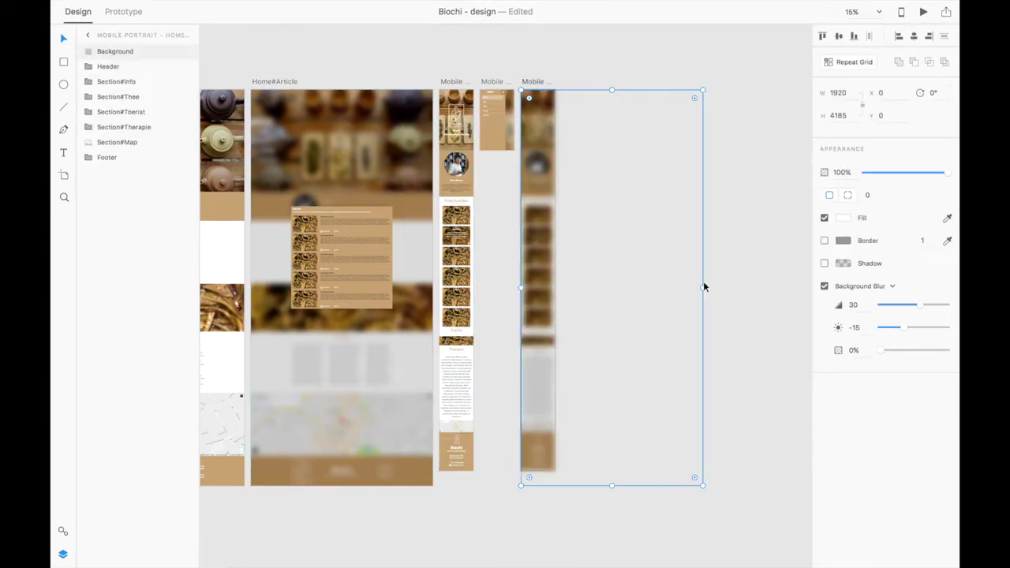
Paste the Popup at the artboard's top and narrow its background to the artboard width
scroll(646, 454, up, 5)
scroll(645, 454, down, 4)
key(ctrl+v)
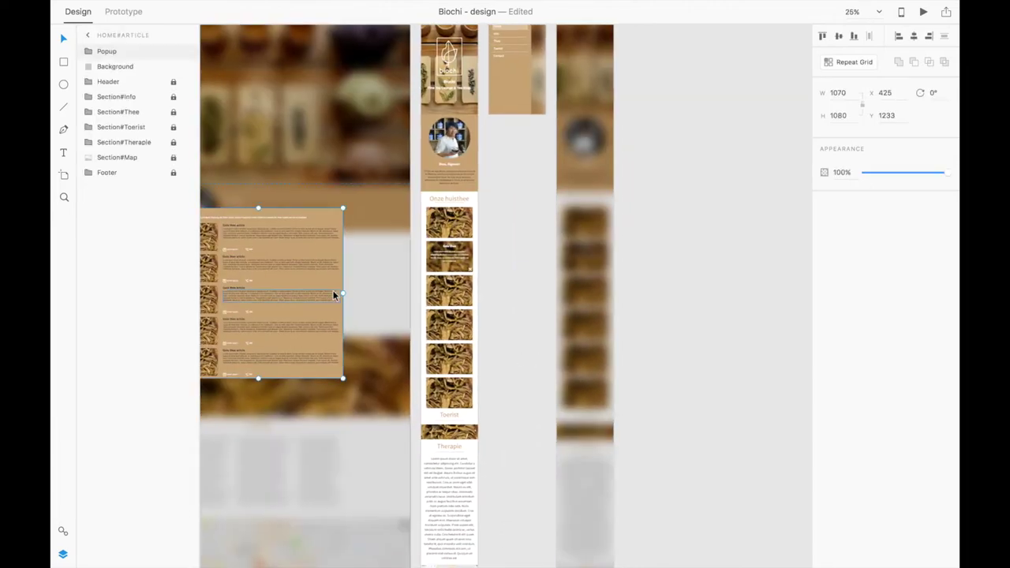
drag(491, 472, 553, 211)
scroll(504, 197, up, 5)
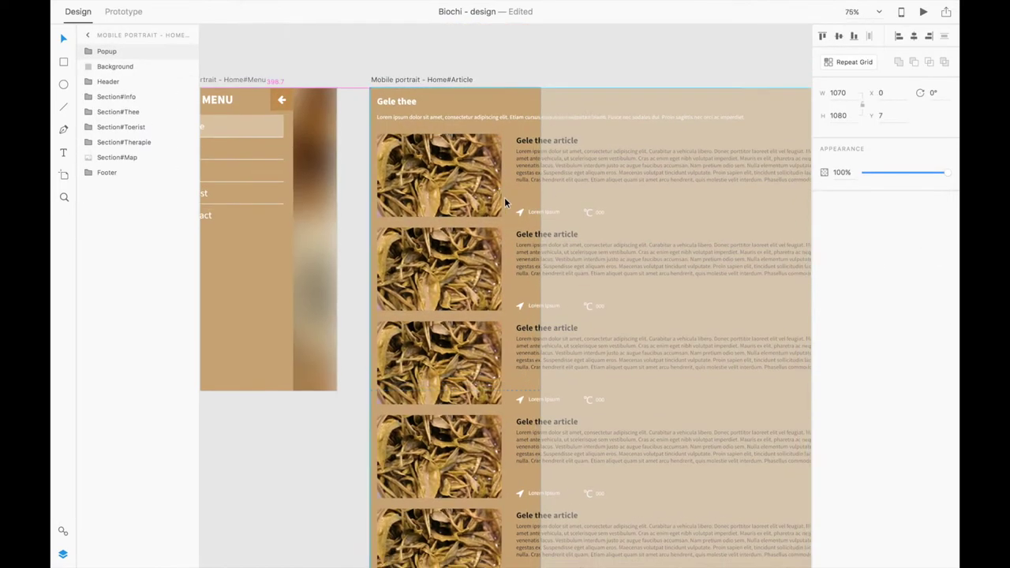
double_click(478, 101)
scroll(402, 277, down, 5)
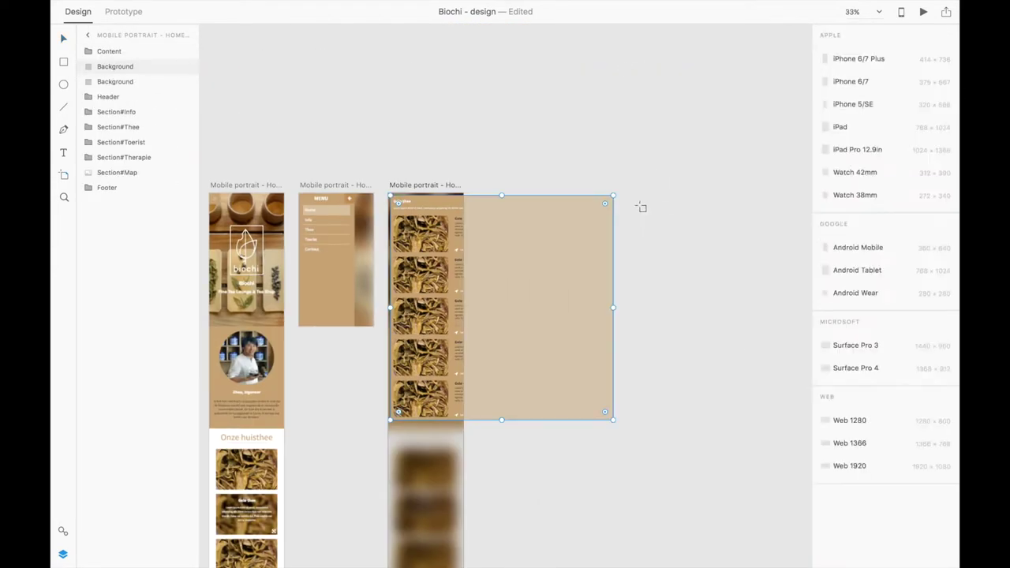
drag(614, 308, 460, 324)
scroll(460, 324, up, 5)
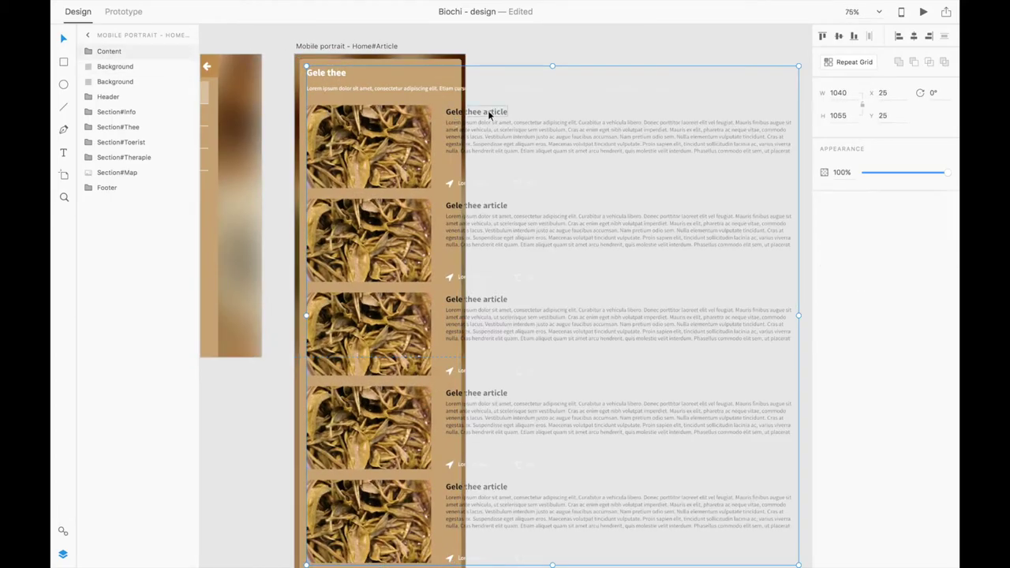
Narrow the Gele thee header text and move the article grid below it
click(504, 120)
double_click(504, 120)
drag(756, 111, 426, 112)
click(352, 189)
drag(352, 189, 352, 228)
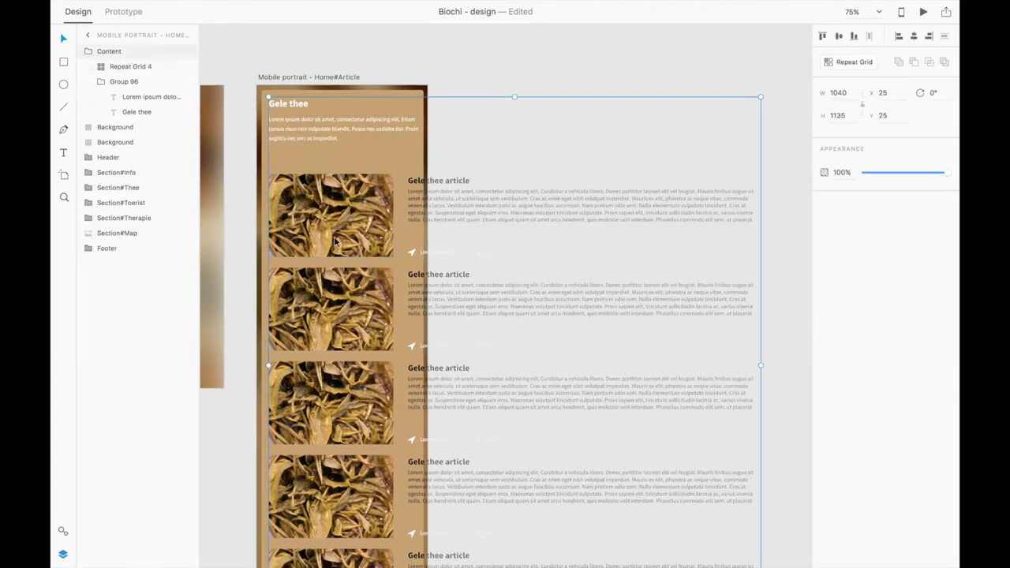
right_click(352, 226)
key(Escape)
Resize the article Repeat Grid's rows and widen the spacing between them
scroll(528, 276, down, 5)
drag(528, 306, 542, 449)
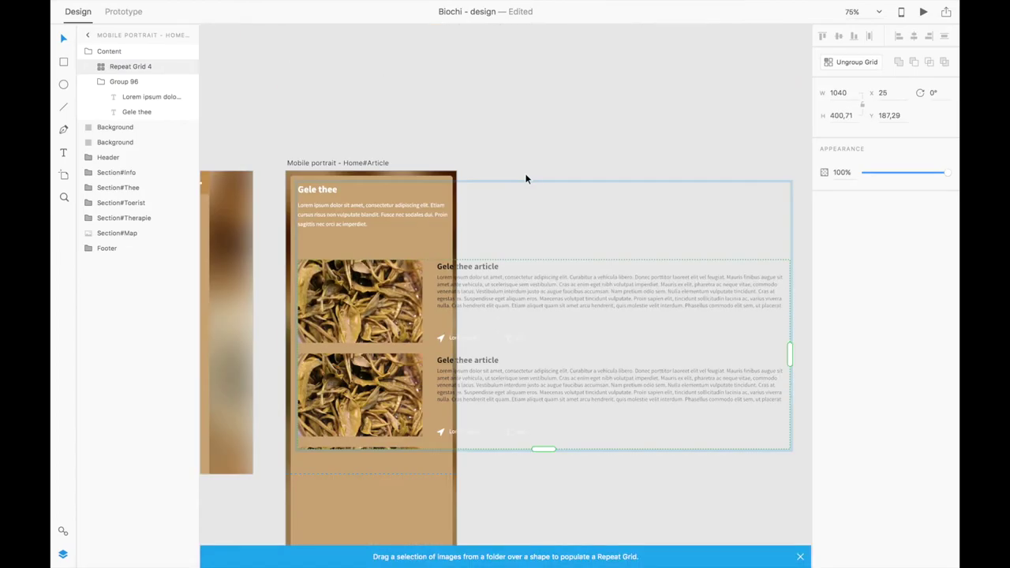
key(Escape)
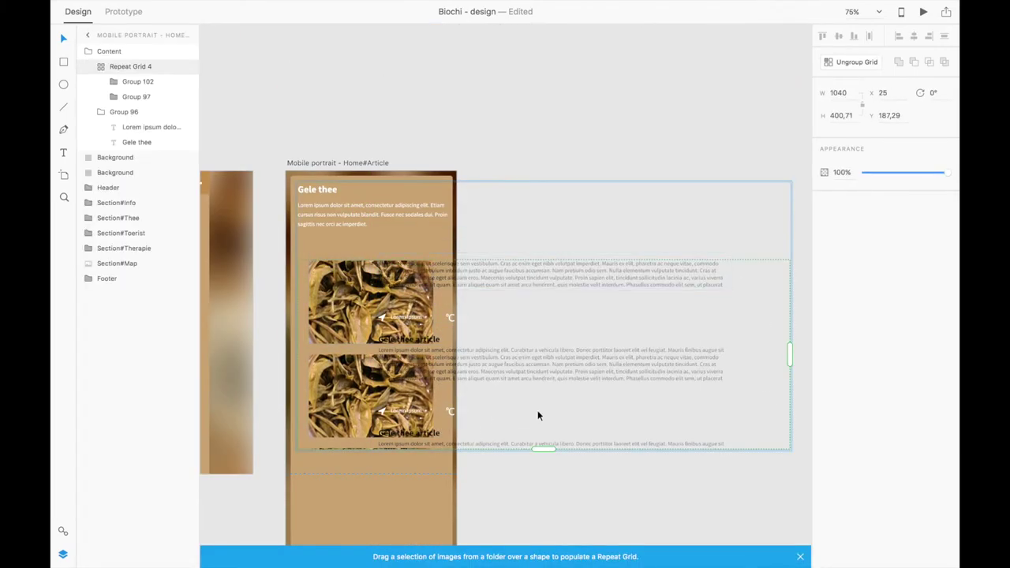
mouse_move(536, 412)
mouse_down()
mouse_move(330, 309)
mouse_move(531, 306)
mouse_up()
click(636, 213)
click(582, 331)
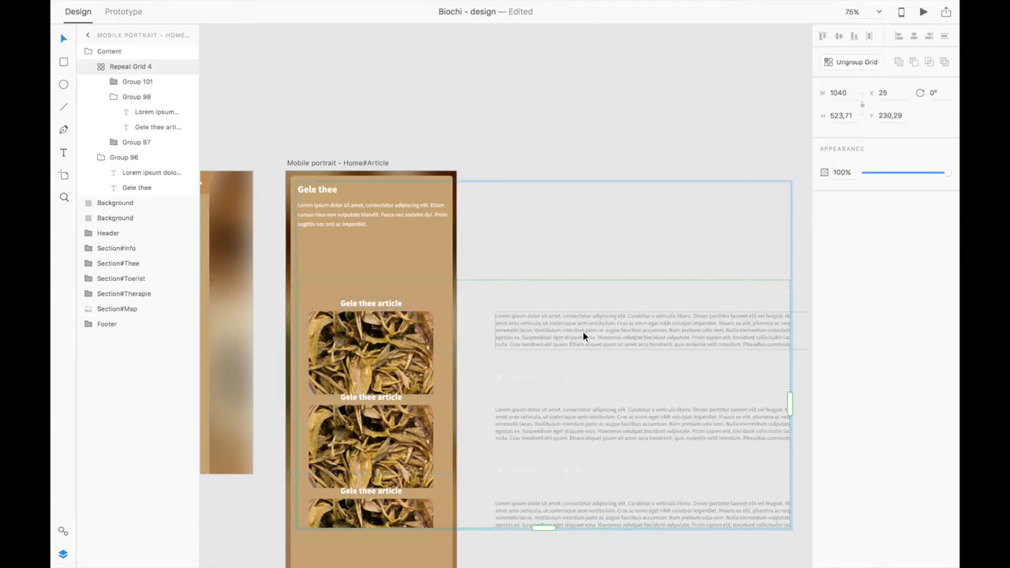
drag(584, 394, 583, 489)
Move the article body text below the card image and tighten the row gaps
double_click(630, 322)
drag(629, 322, 441, 421)
scroll(442, 421, up, 5)
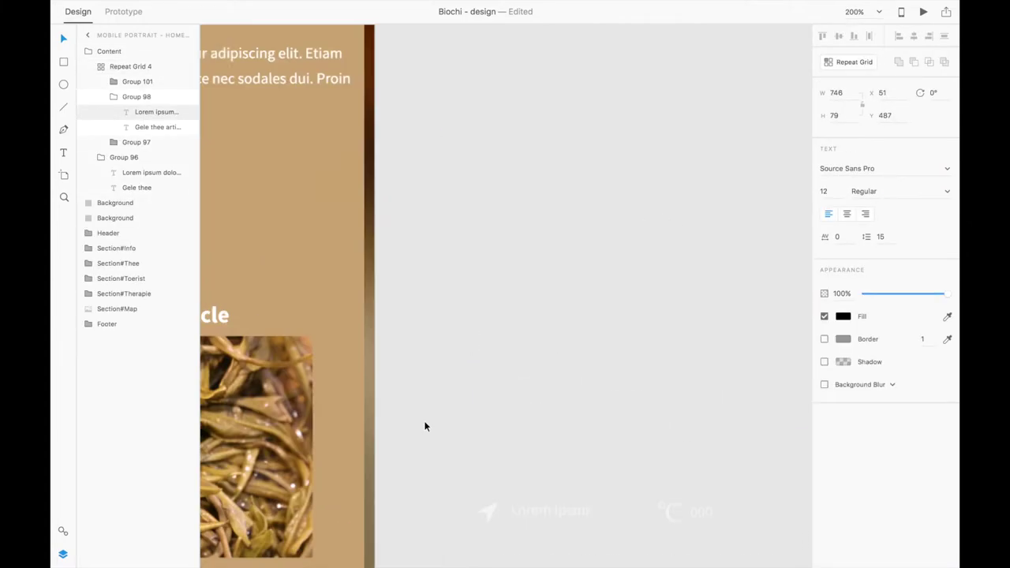
scroll(535, 330, down, 5)
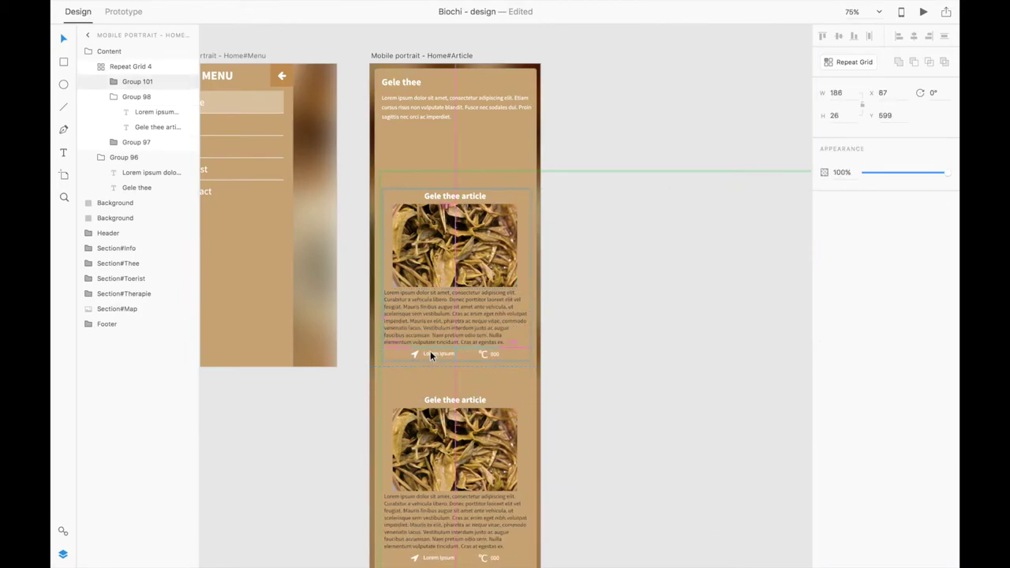
drag(502, 142, 502, 80)
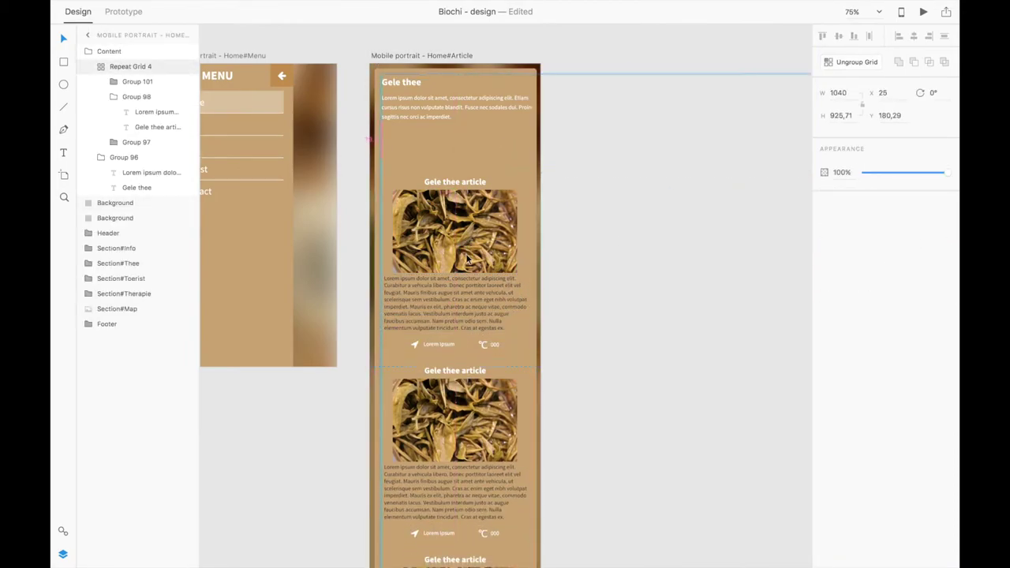
click(568, 219)
Shorten the article text to five lines and fit the grid inside the popup
click(429, 254)
double_click(429, 254)
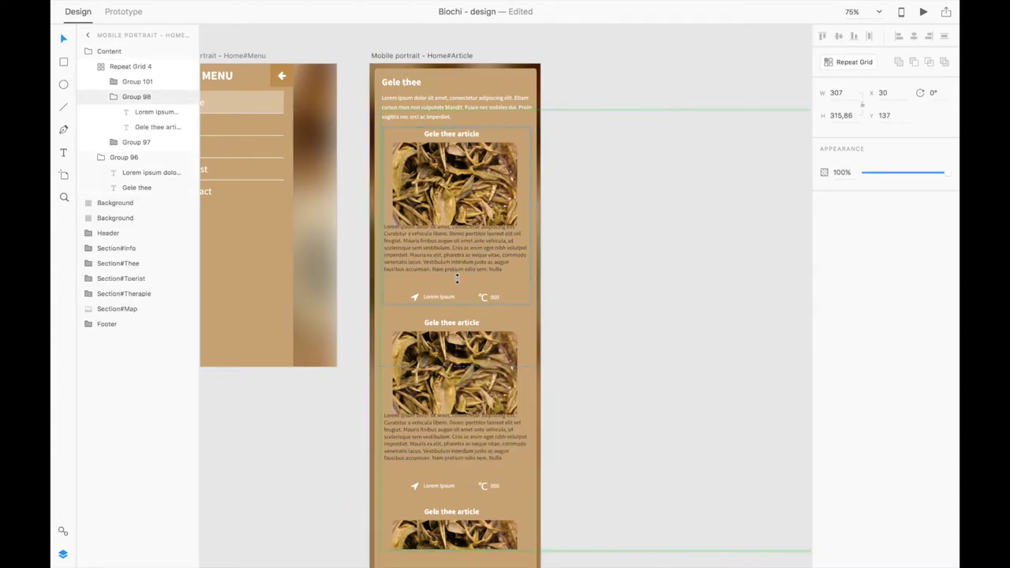
drag(457, 286, 457, 268)
key(Escape)
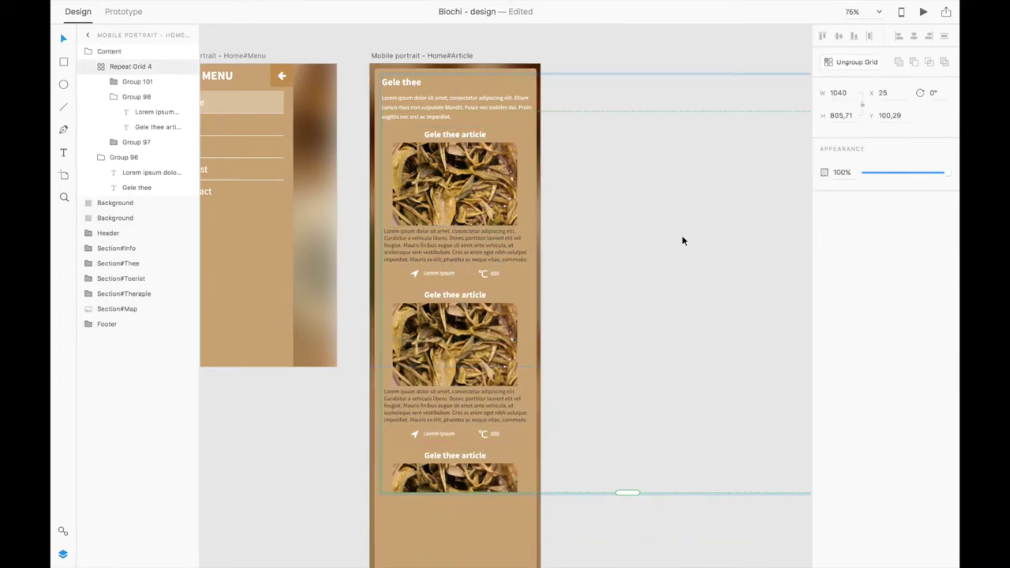
scroll(683, 239, down, 4)
mouse_move(642, 338)
mouse_down()
mouse_move(601, 456)
mouse_move(601, 334)
mouse_up()
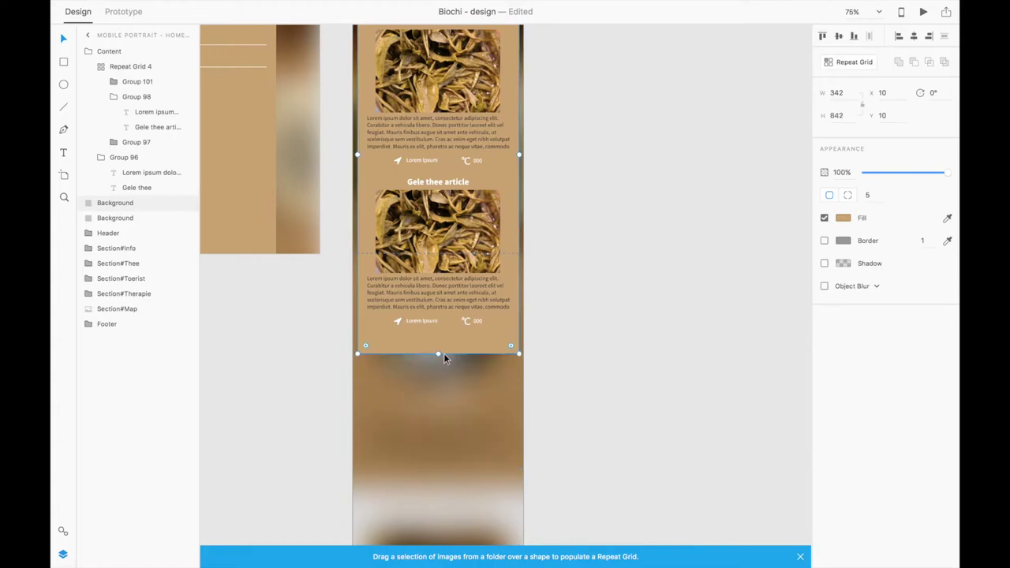
scroll(475, 287, up, 3)
drag(789, 314, 632, 314)
click(672, 272)
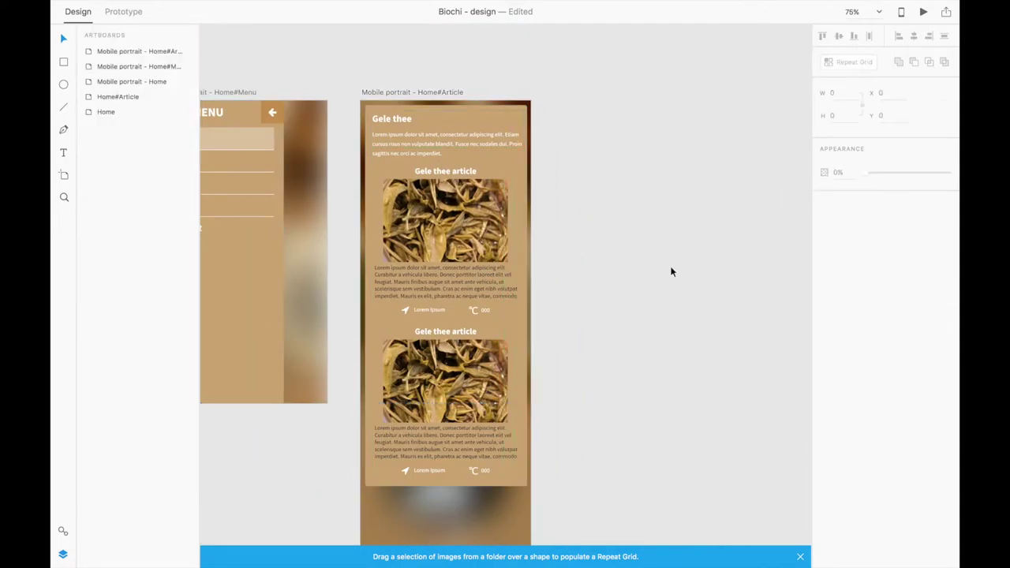
Select the article popup's back arrow and switch to Prototype mode
scroll(672, 272, left, 3)
click(552, 116)
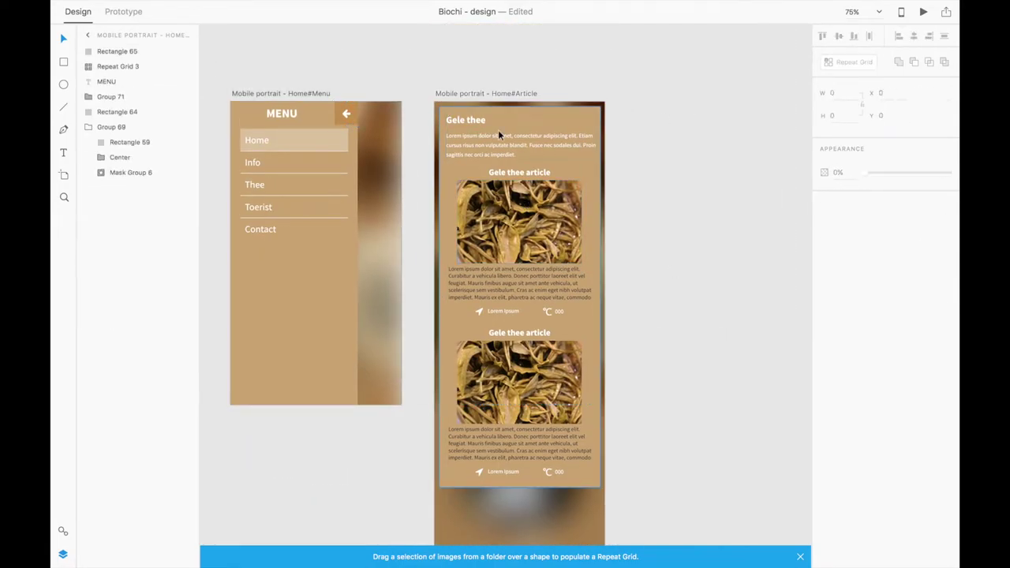
click(590, 120)
click(124, 11)
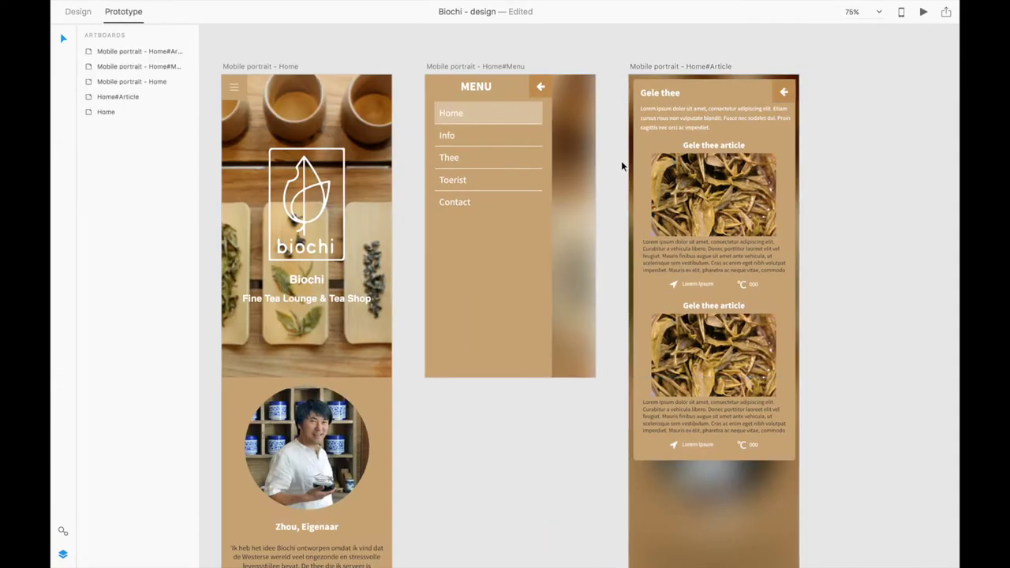
Move the tea header image into Android Mobile – 1 and add a second Android artboard
scroll(621, 160, down, 5)
click(394, 438)
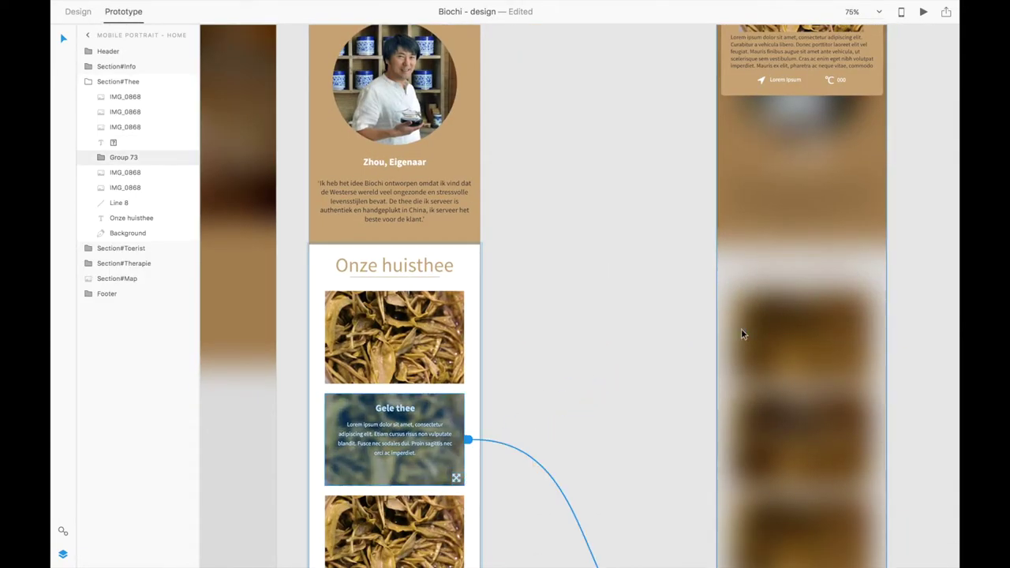
click(545, 337)
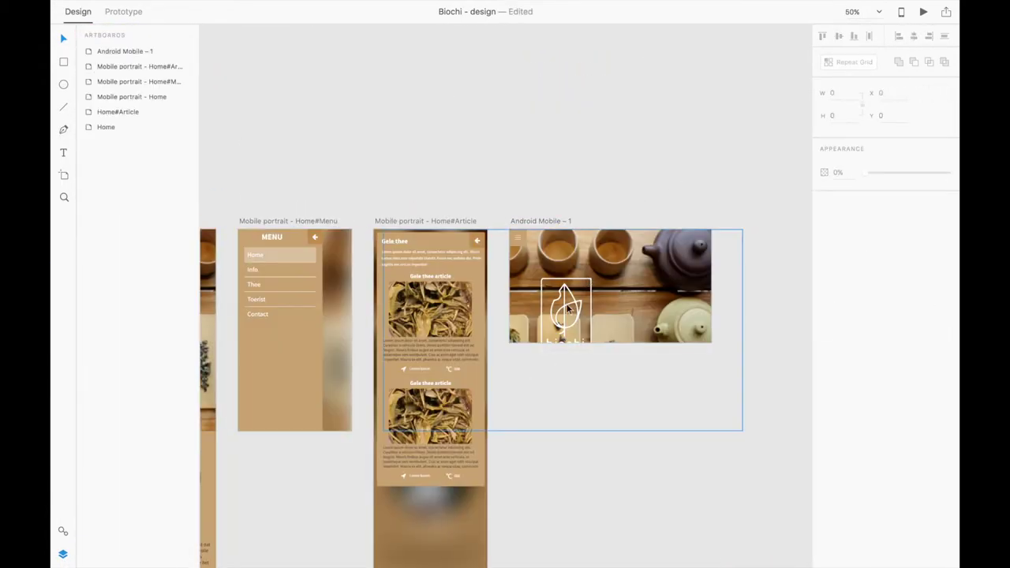
mouse_move(331, 316)
mouse_down()
mouse_move(605, 264)
mouse_move(607, 274)
mouse_up()
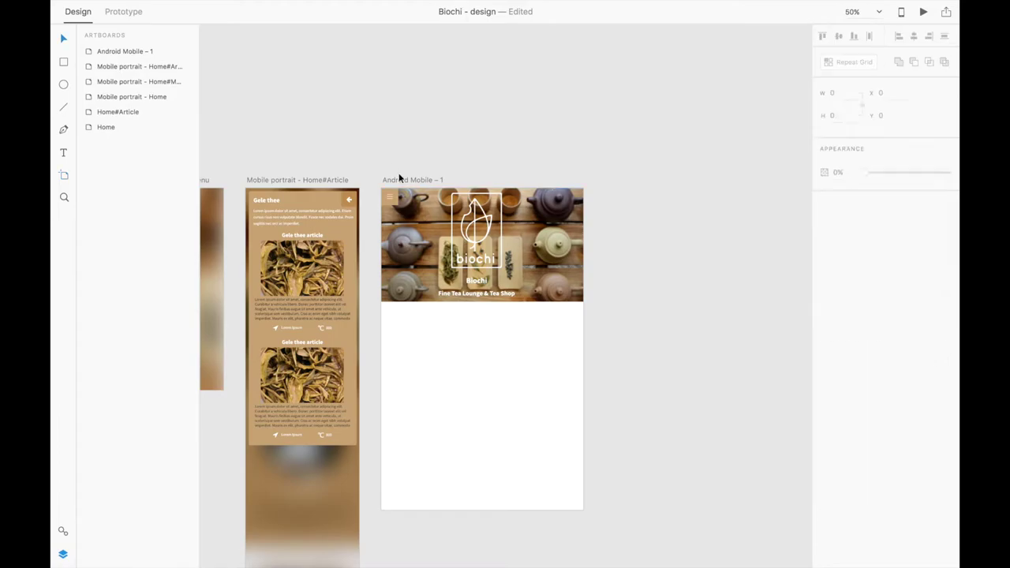
click(61, 179)
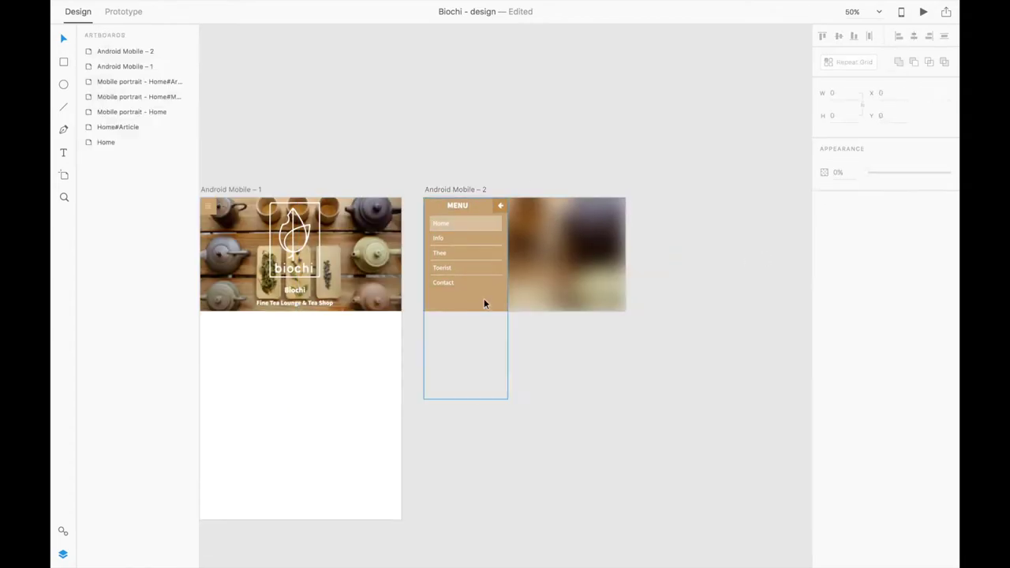
Try swapping the blurred background behind the Android Mobile – 2 menu, then undo it
click(560, 264)
key(Delete)
click(377, 268)
key(ctrl+c)
key(ctrl+v)
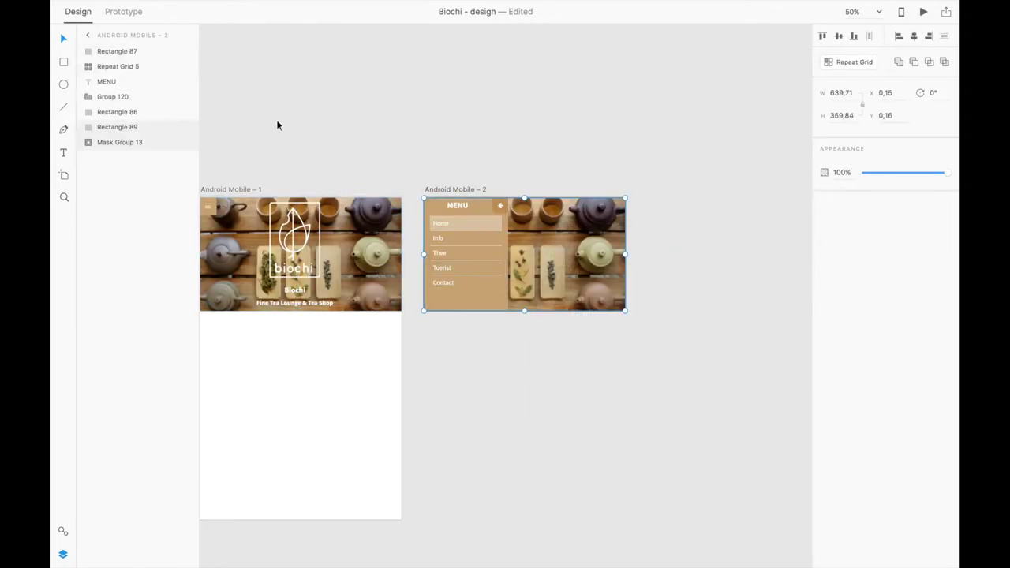
key(ctrl+z)
key(ctrl+z)
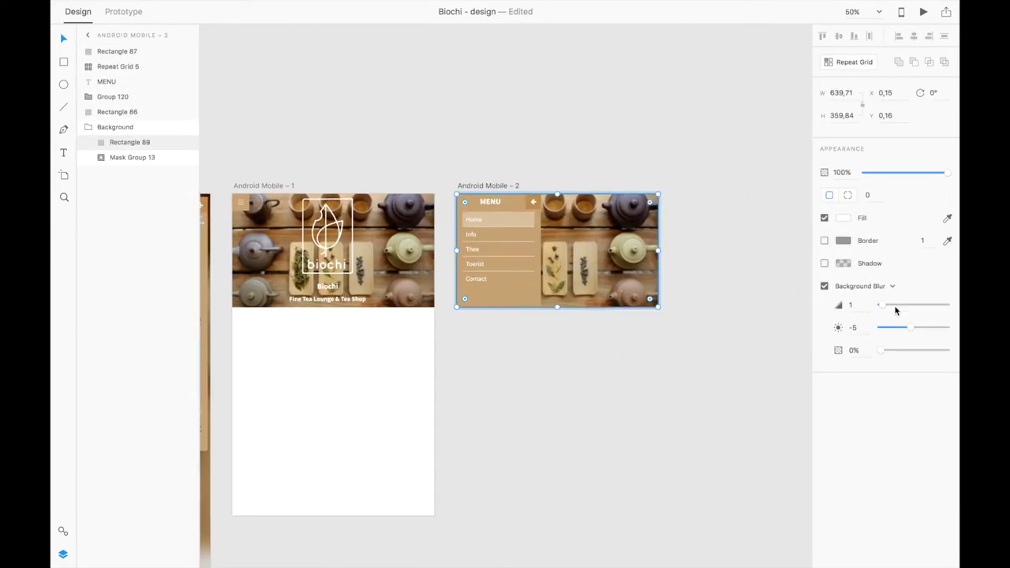
key(ctrl+z)
key(ctrl+Tab)
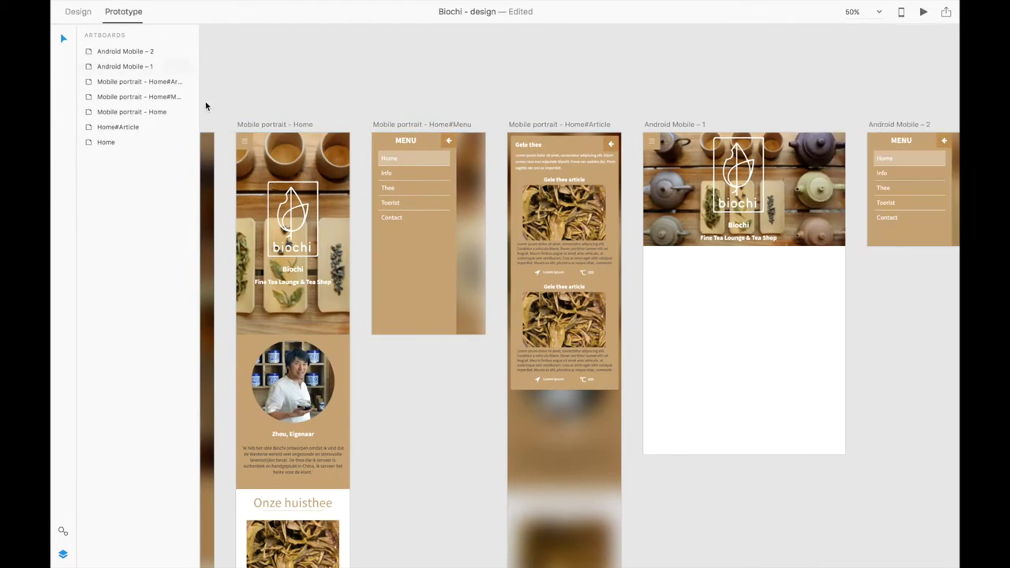
key(ctrl+z)
key(ctrl+z)
Link the menu button to Android Mobile – 2 and the back arrow to Android Mobile – 1
click(426, 196)
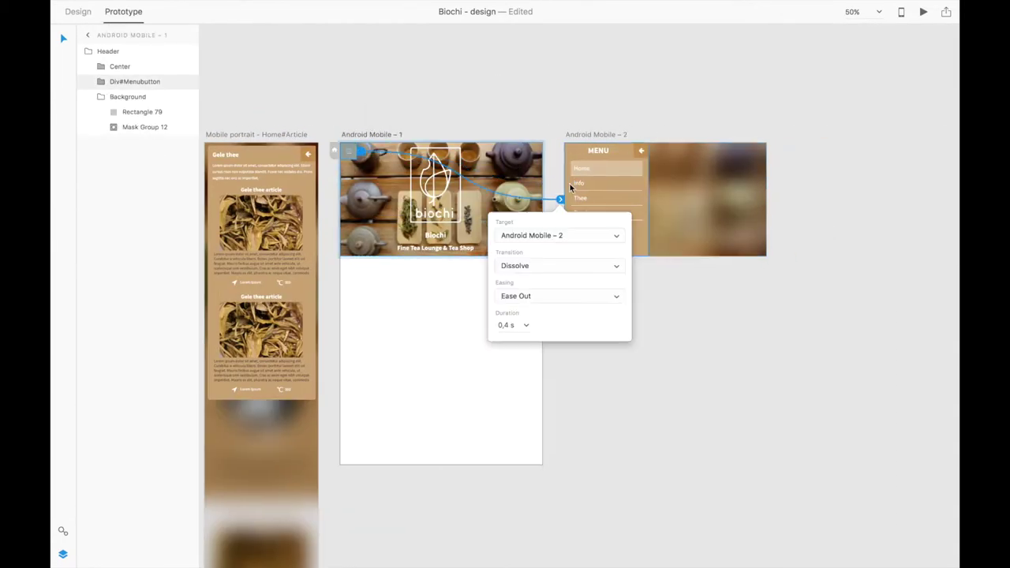
click(641, 151)
drag(653, 151, 544, 303)
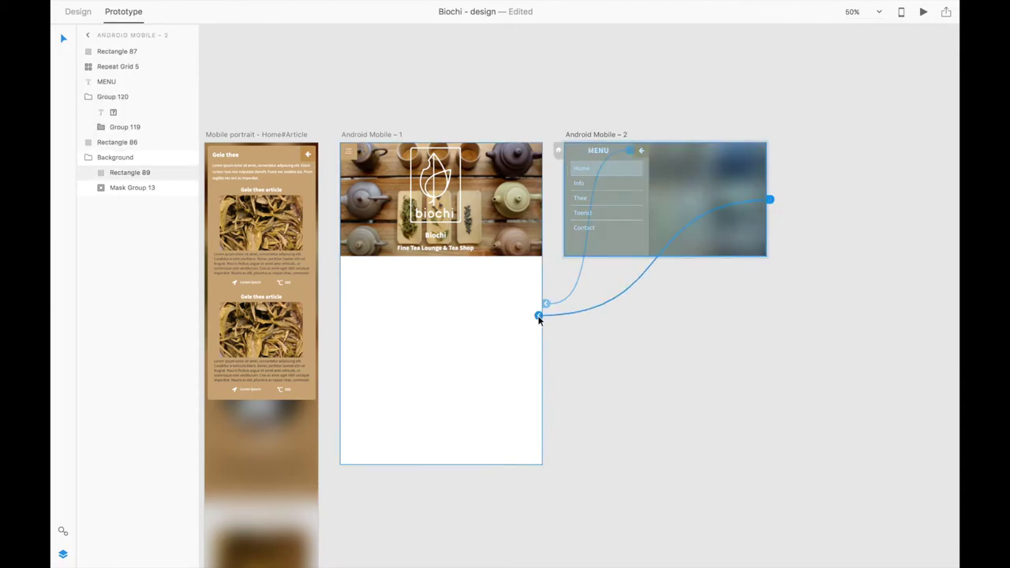
click(78, 11)
scroll(455, 300, down, 3)
scroll(415, 495, down, 3)
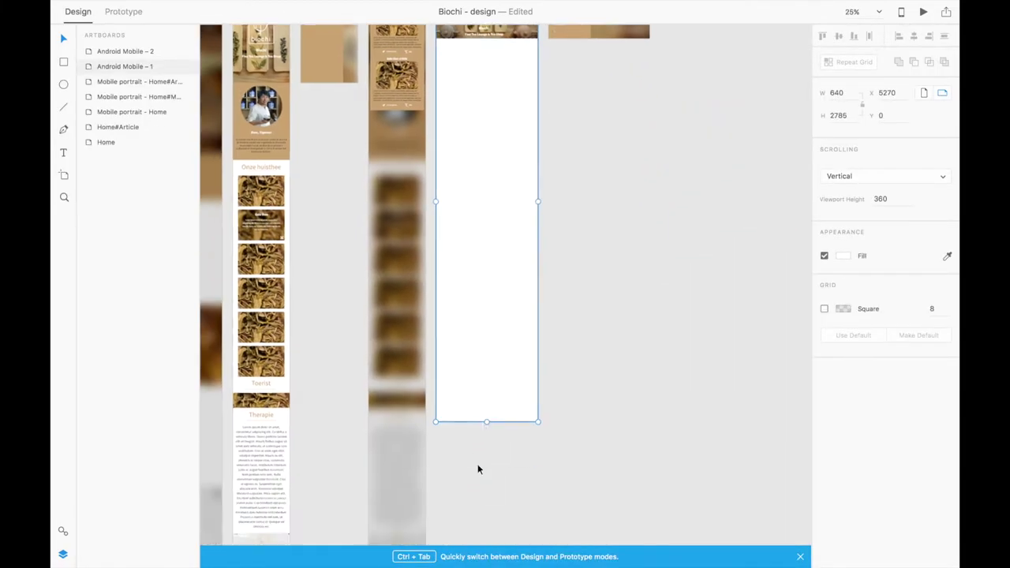
scroll(594, 302, down, 3)
Widen the owner info section and its quote text to the full 640 artboard width
scroll(440, 264, up, 3)
click(440, 264)
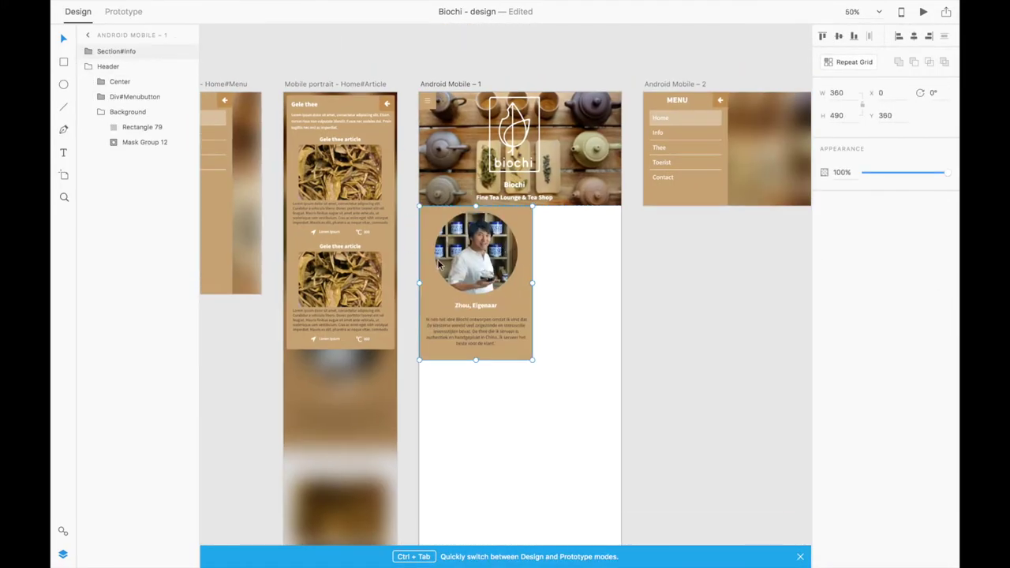
double_click(440, 264)
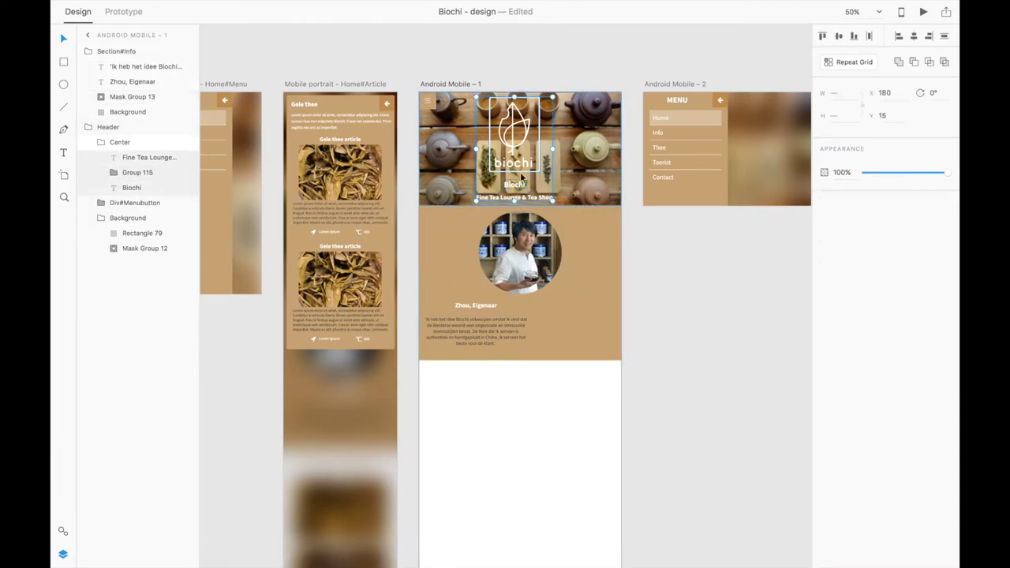
scroll(521, 177, up, 3)
scroll(432, 381, down, 2)
click(431, 382)
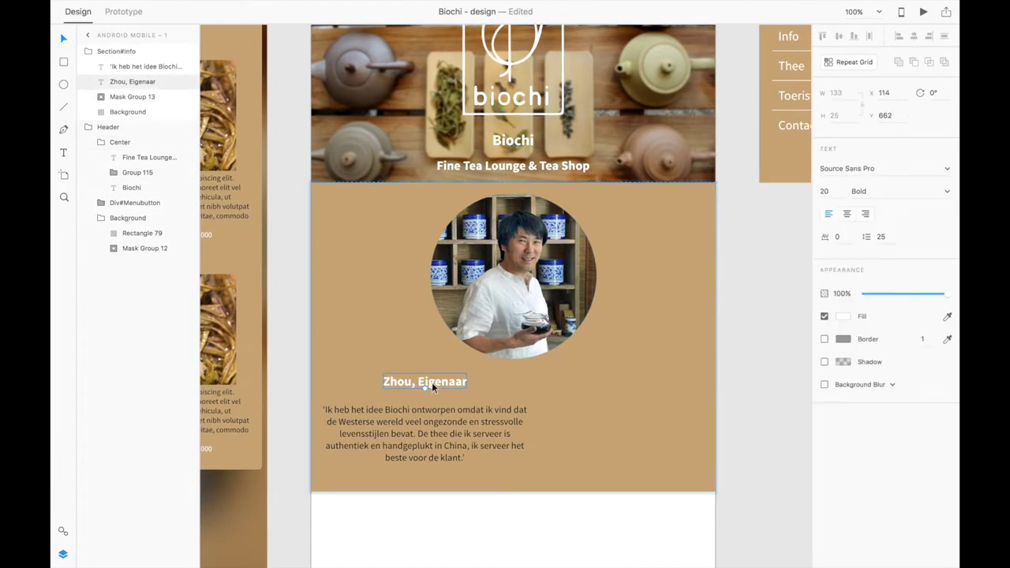
click(478, 414)
double_click(513, 467)
key(Escape)
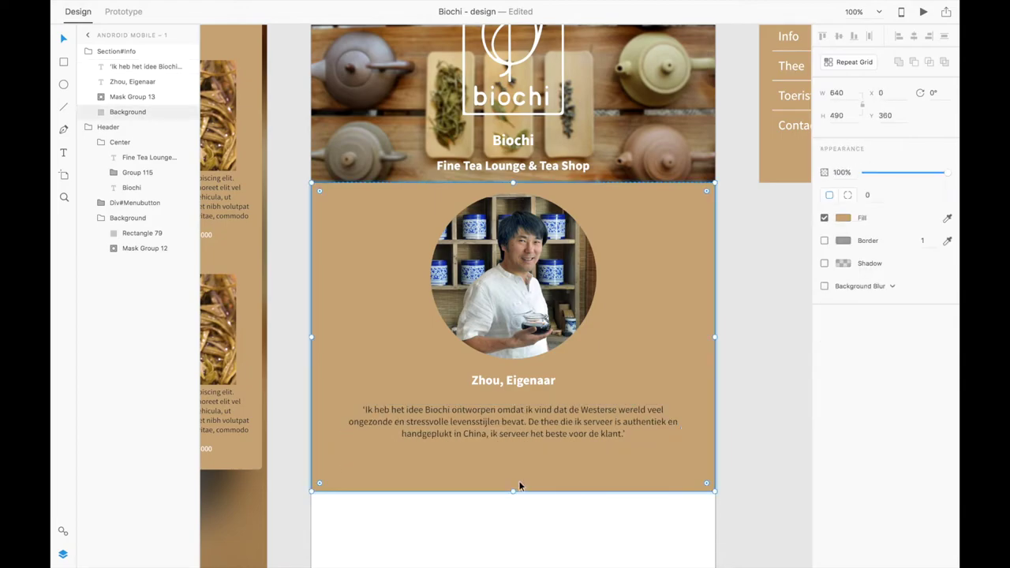
scroll(290, 328, down, 5)
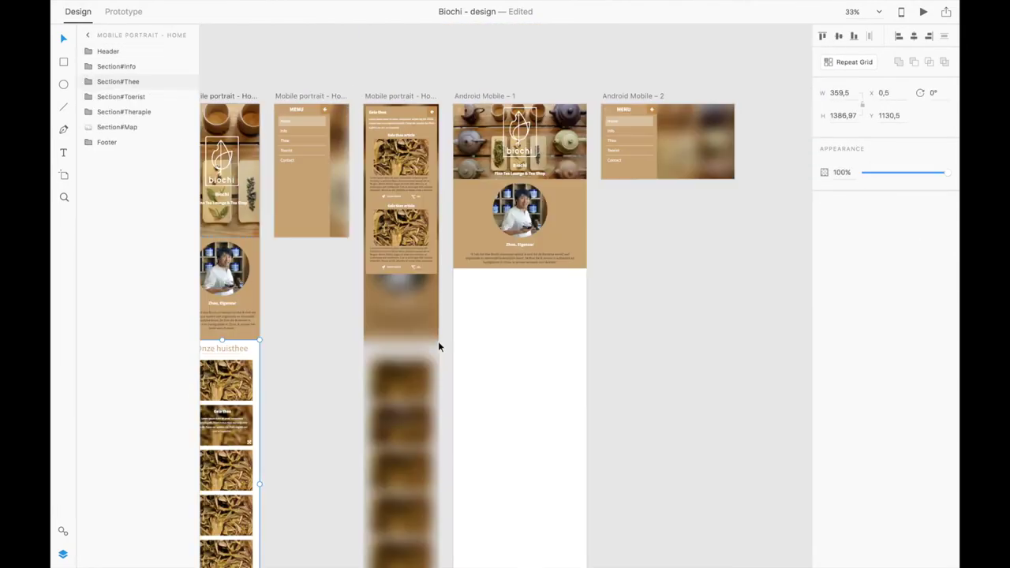
scroll(438, 341, up, 4)
Arrange the Onze huisthee tea images in two columns and three rows, duplicating images for the third row
click(454, 260)
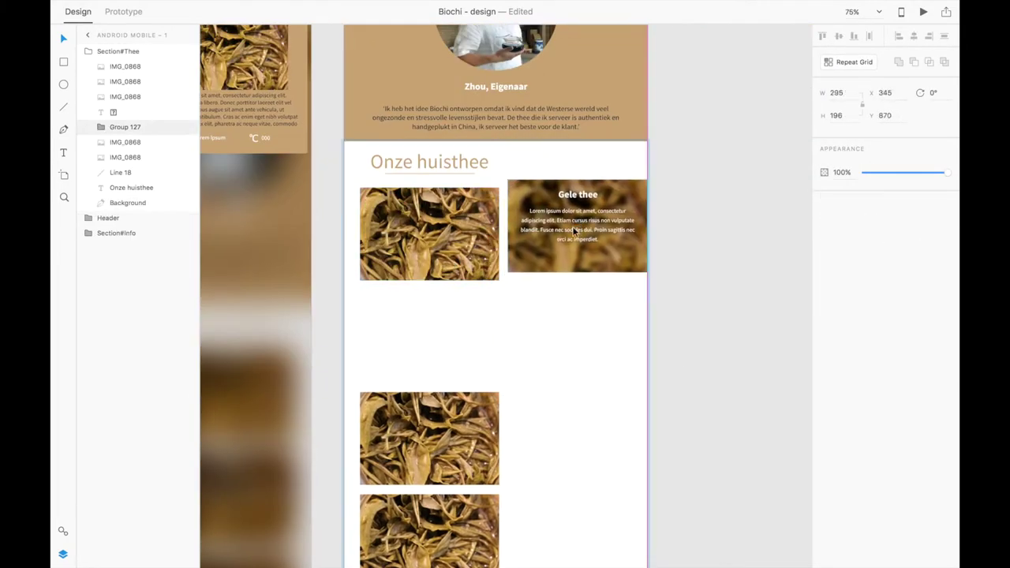
click(489, 234)
drag(497, 339, 629, 237)
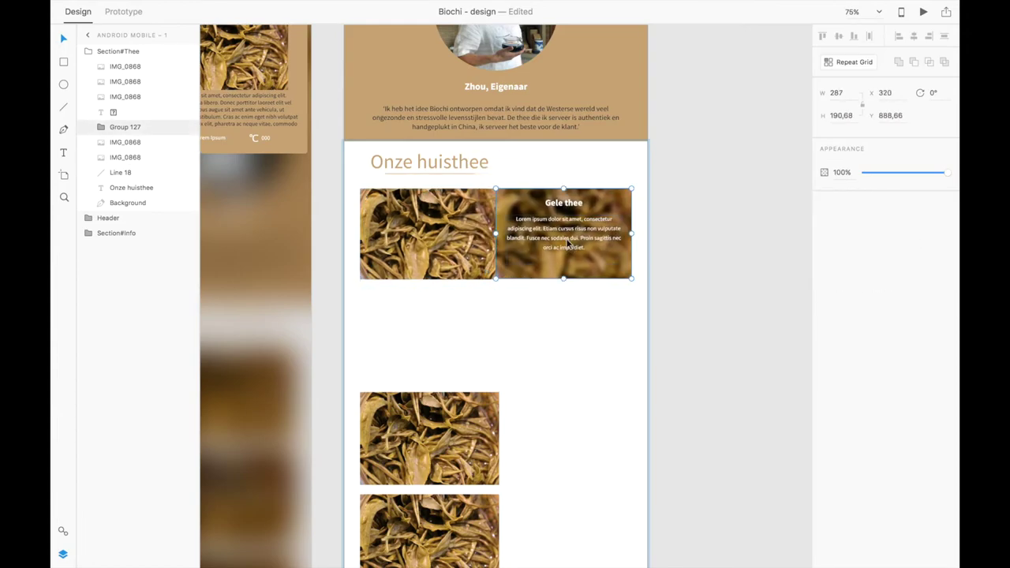
click(458, 232)
drag(394, 162, 465, 162)
scroll(495, 356, down, 2)
scroll(496, 356, up, 1)
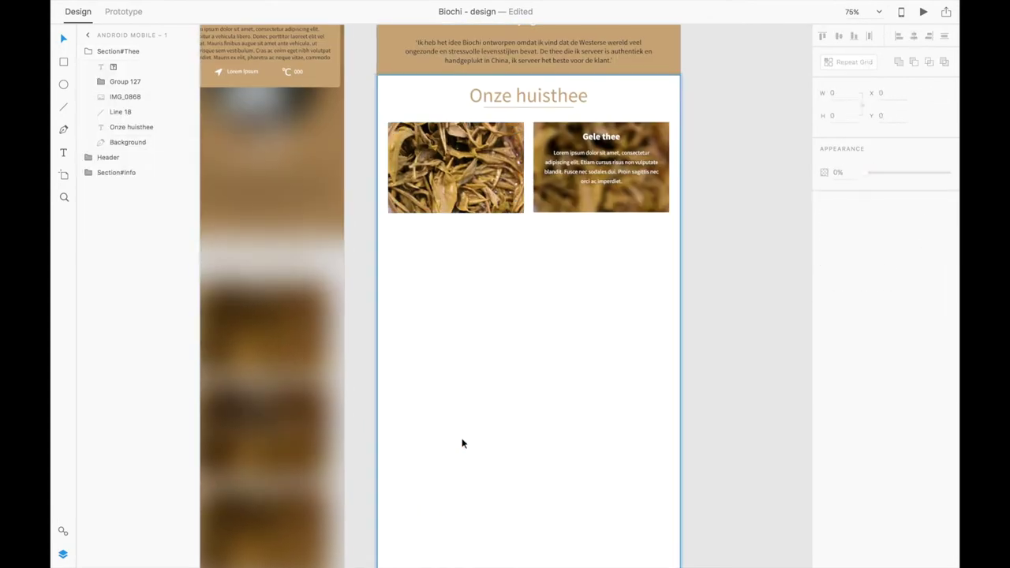
drag(463, 442, 621, 247)
key(ctrl+d)
scroll(497, 278, up, 1)
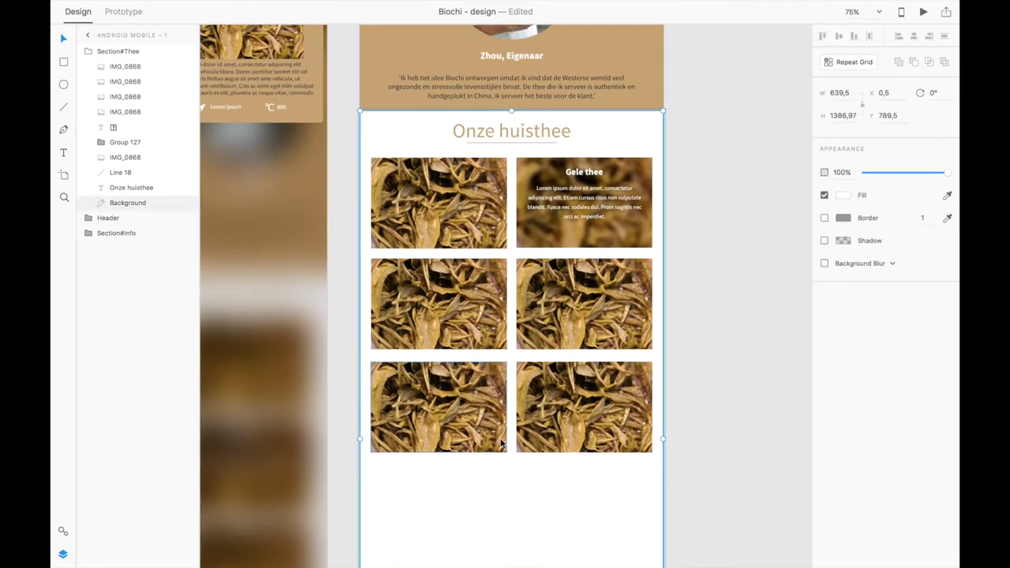
scroll(534, 286, down, 3)
scroll(552, 207, up, 1)
key(ctrl+minus)
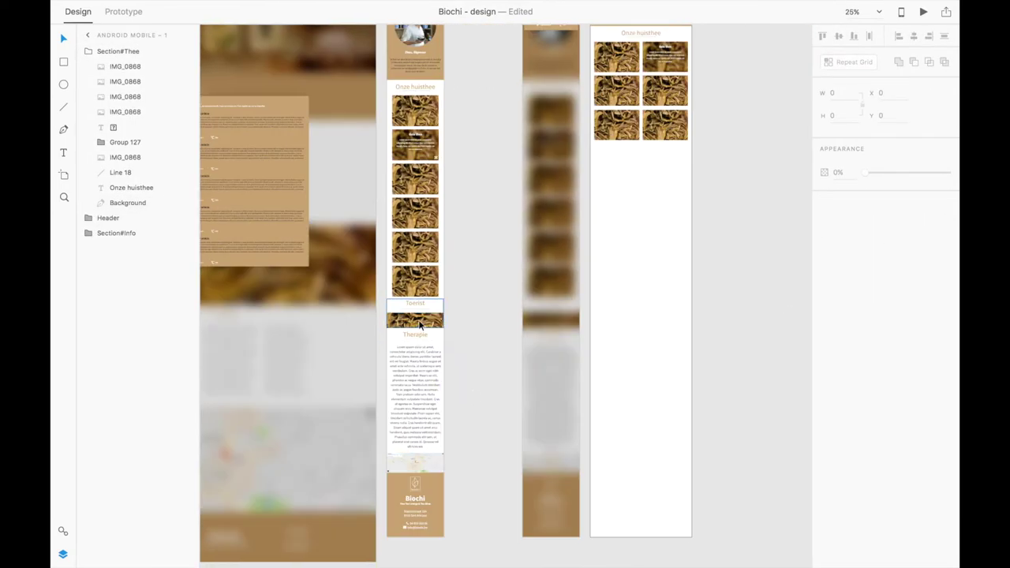
Paste the Toerist section below the tea grid and stretch its image to 640 wide
key(ctrl+v)
scroll(514, 326, down, 2)
key(ctrl+plus)
double_click(411, 292)
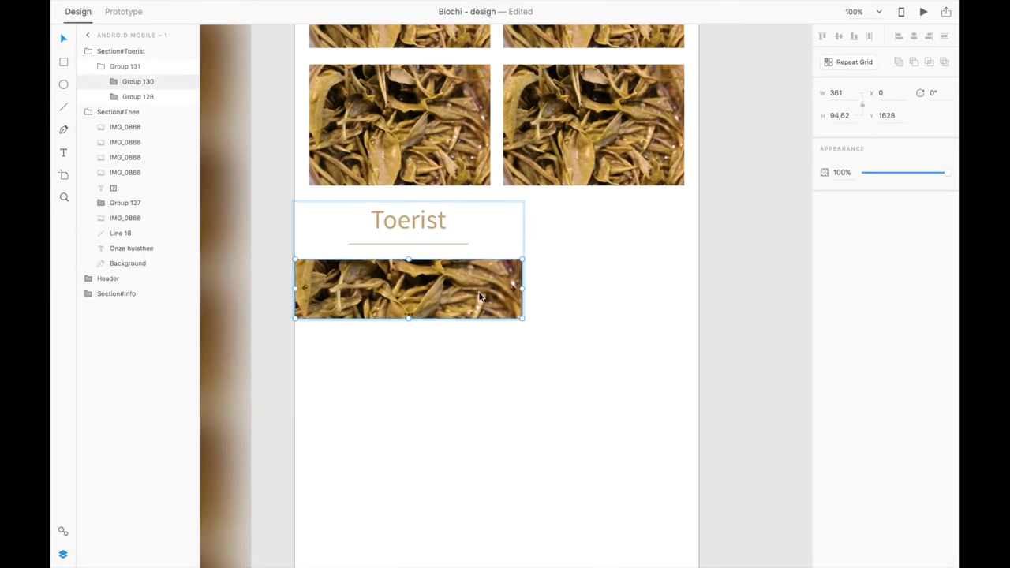
drag(523, 312, 698, 312)
key(ctrl+minus)
key(ctrl+minus)
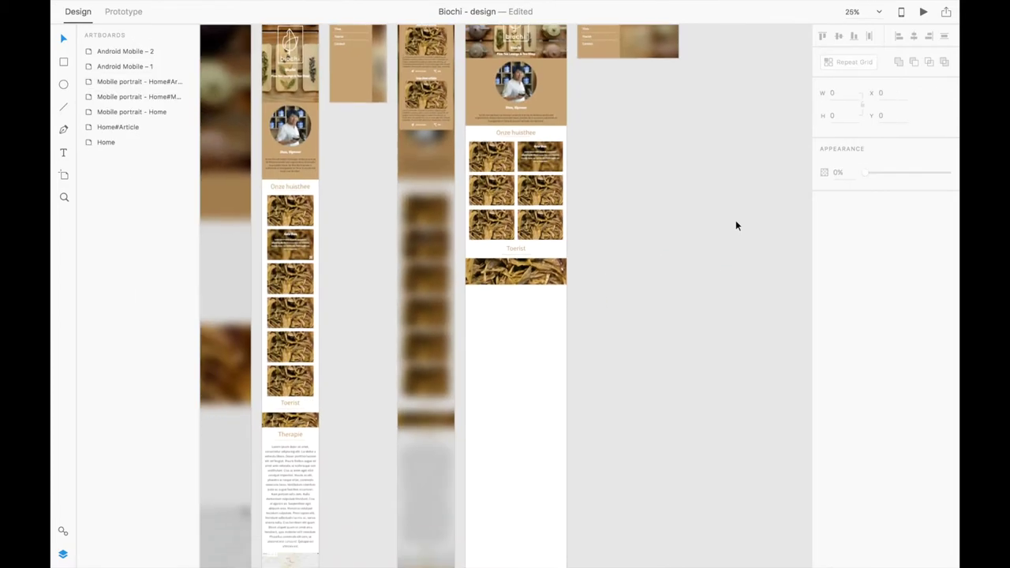
key(Escape)
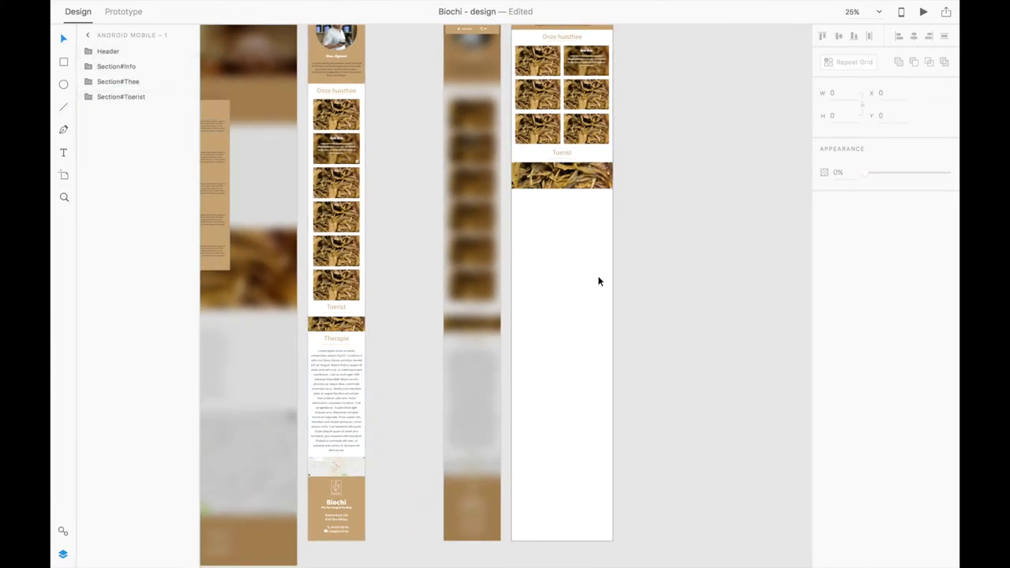
Add the Therapie section below Toerist, widening its text to full artboard width
key(ctrl+plus)
key(ctrl+v)
double_click(478, 313)
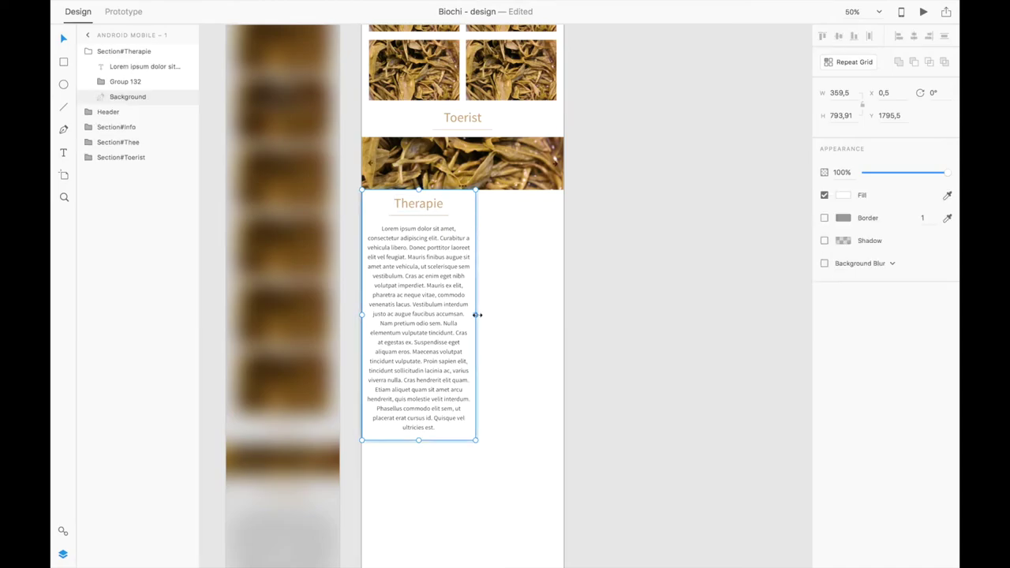
click(418, 315)
drag(476, 329, 553, 329)
drag(462, 433, 468, 332)
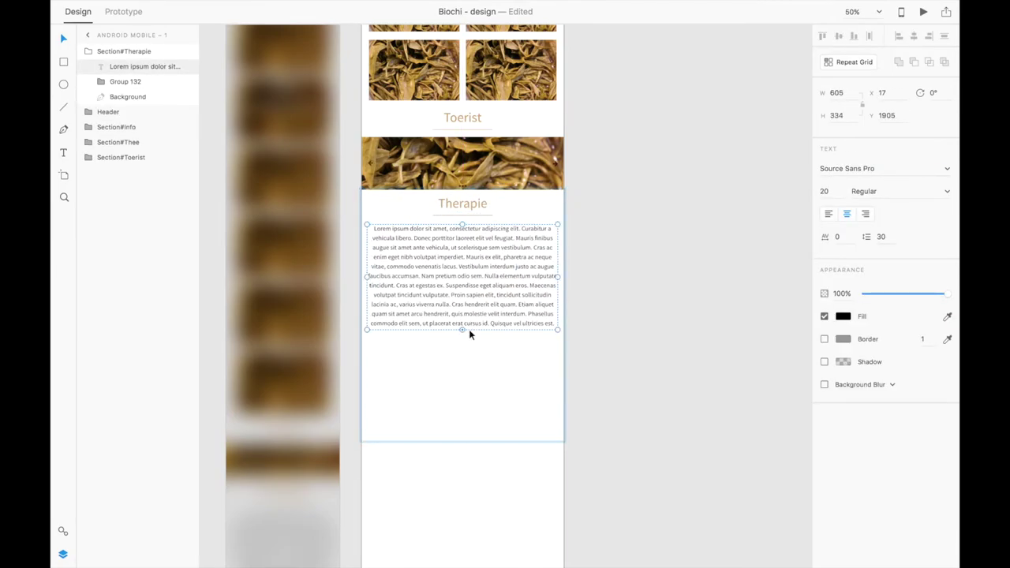
click(447, 425)
Place the map and footer below Therapie and trim the artboard to end under the footer
key(ctrl+v)
mouse_move(420, 214)
mouse_down()
mouse_move(441, 357)
mouse_move(514, 308)
mouse_up()
click(392, 400)
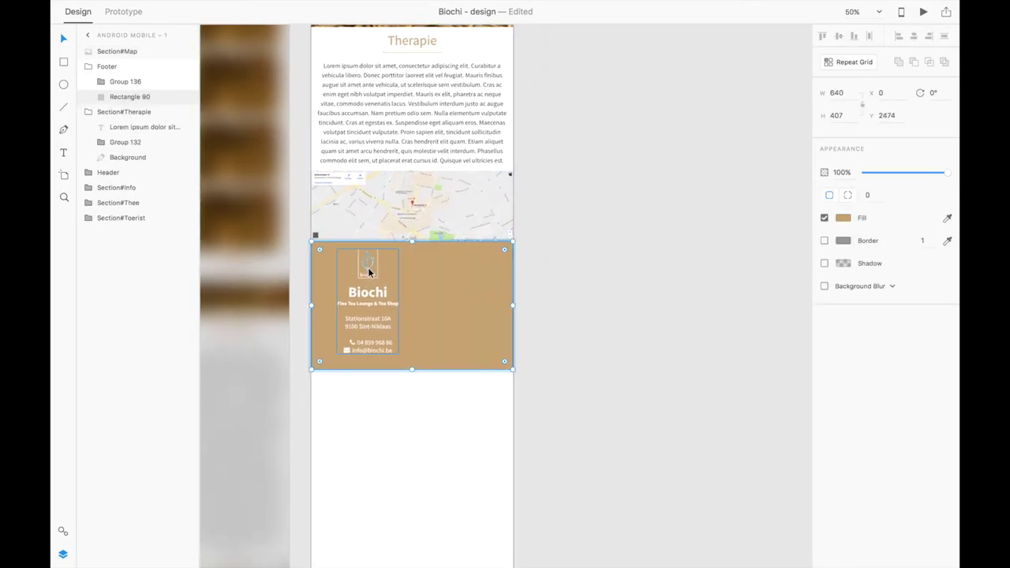
scroll(412, 368, down, 5)
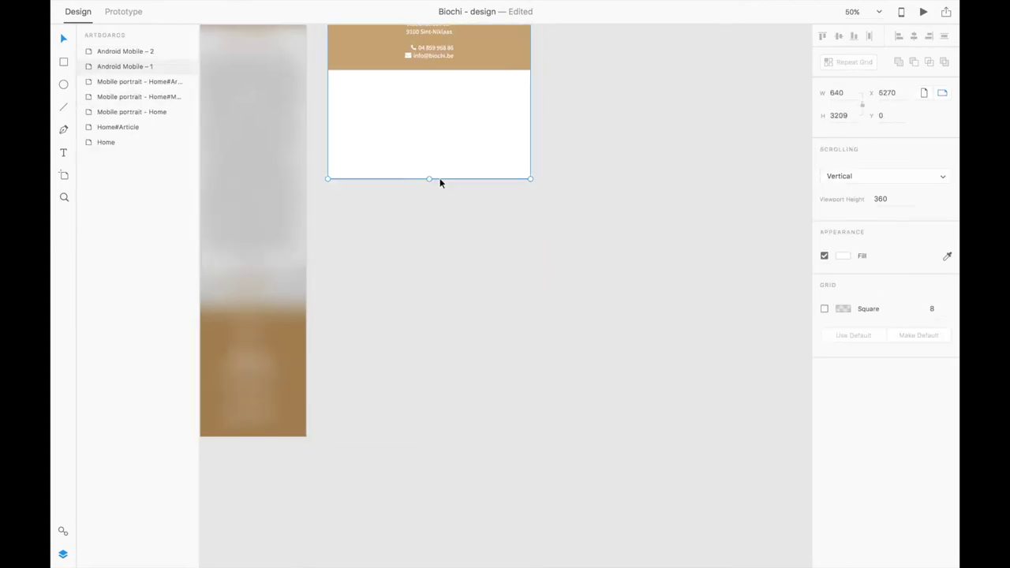
drag(442, 181, 428, 305)
key(ctrl+minus)
Rename the Android menu artboard to Mobile landscape – Home#Menu
scroll(411, 195, up, 3)
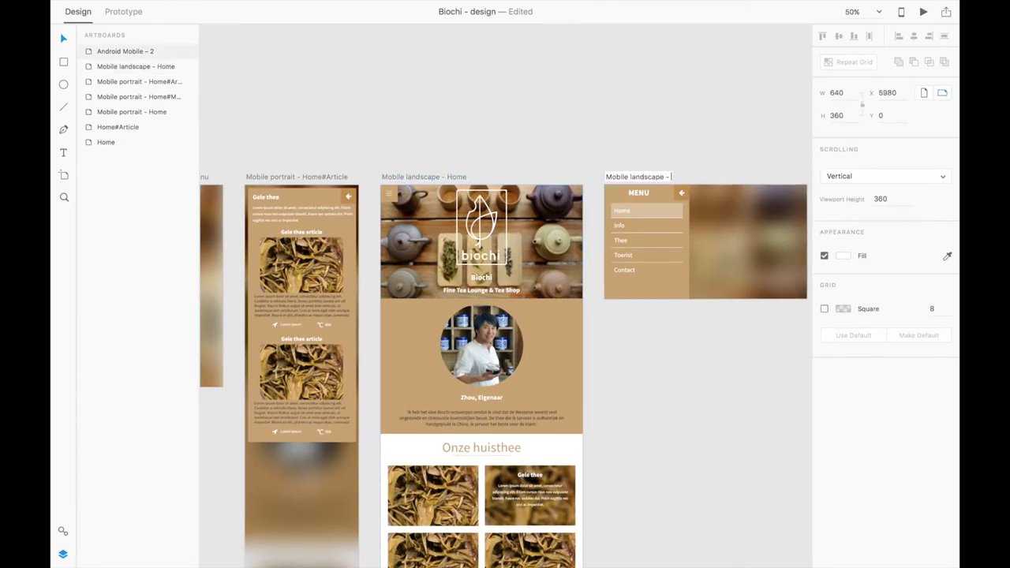
scroll(563, 268, right, 5)
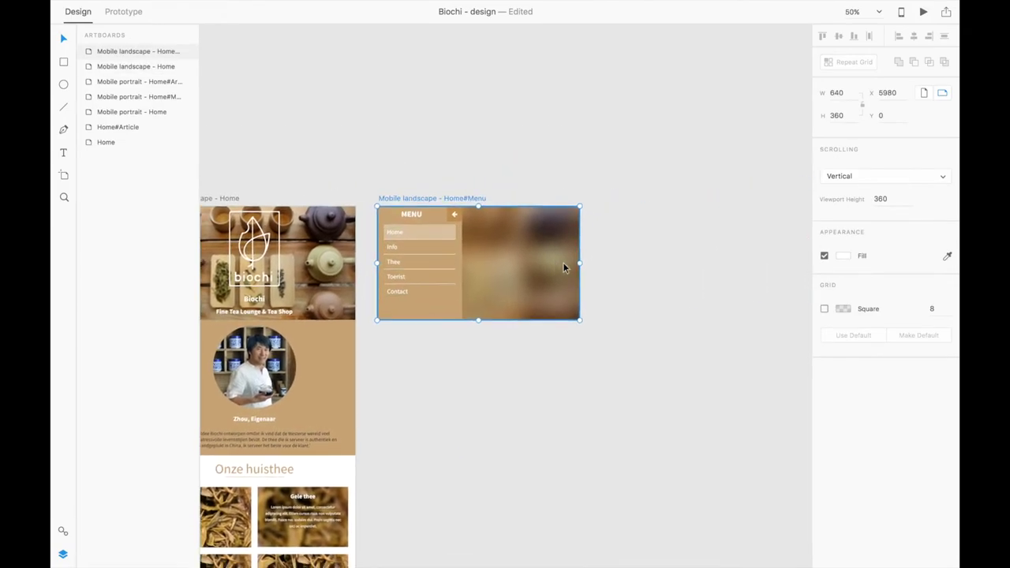
key(ctrl+d)
double_click(556, 193)
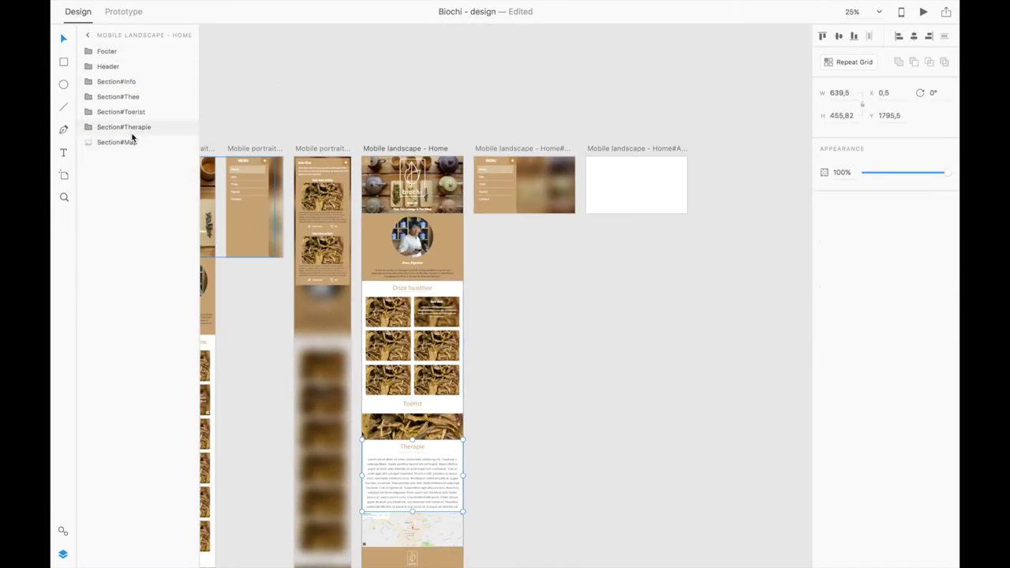
Lengthen the new Mobile landscape – Home#Article artboard to fit the article card
click(629, 179)
drag(636, 213, 650, 229)
scroll(649, 230, down, 3)
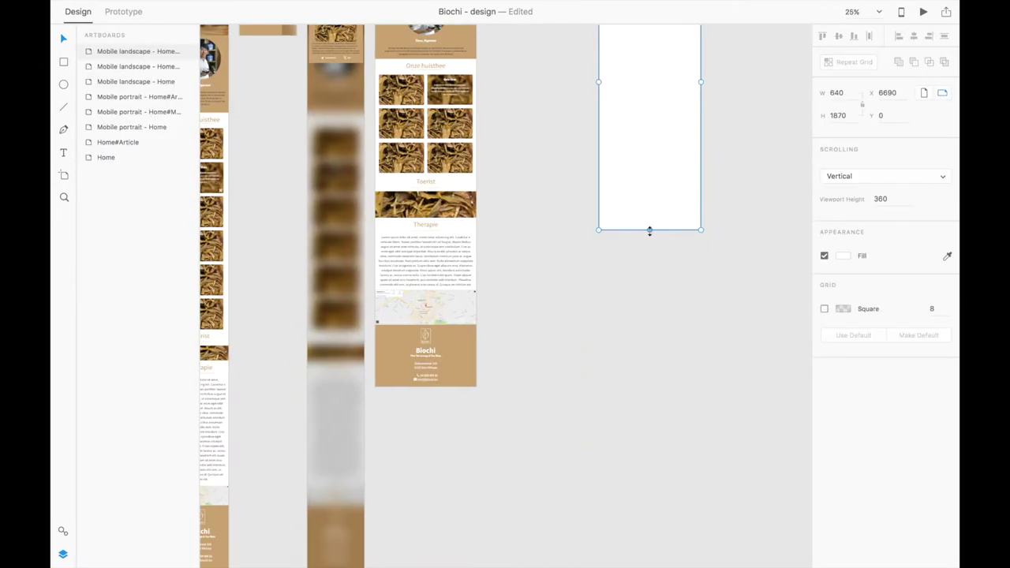
scroll(512, 428, right, 2)
drag(511, 429, 540, 338)
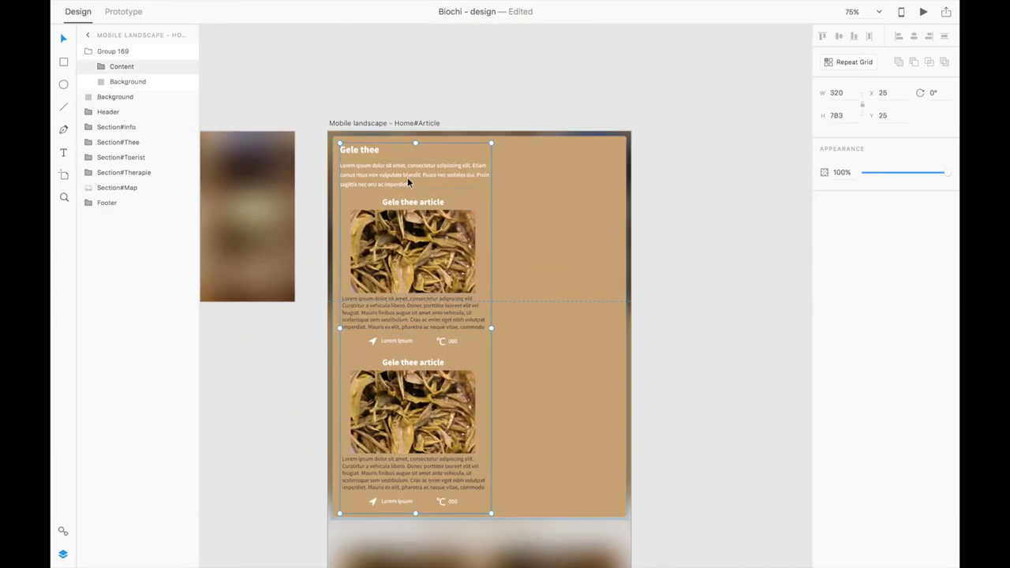
Revert the Gele thee article to a single group and shrink its tea image slightly
double_click(407, 176)
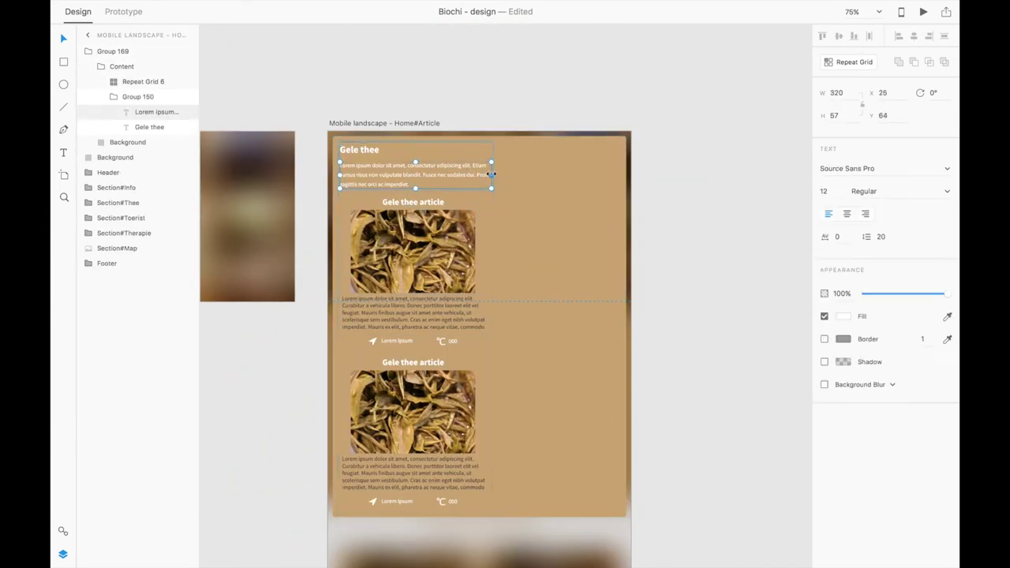
drag(617, 338, 491, 345)
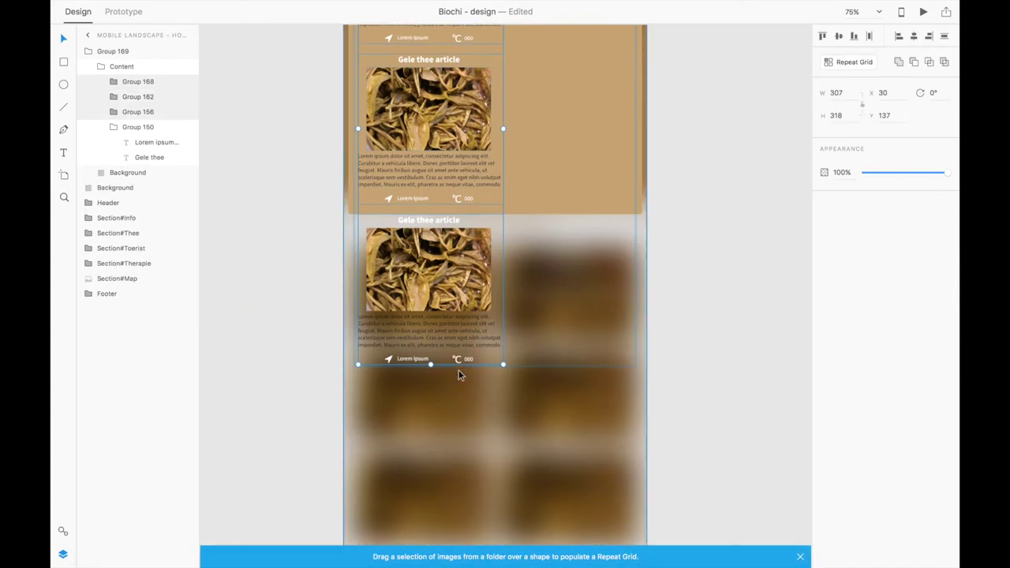
key(ctrl+shift+g)
key(ctrl+z)
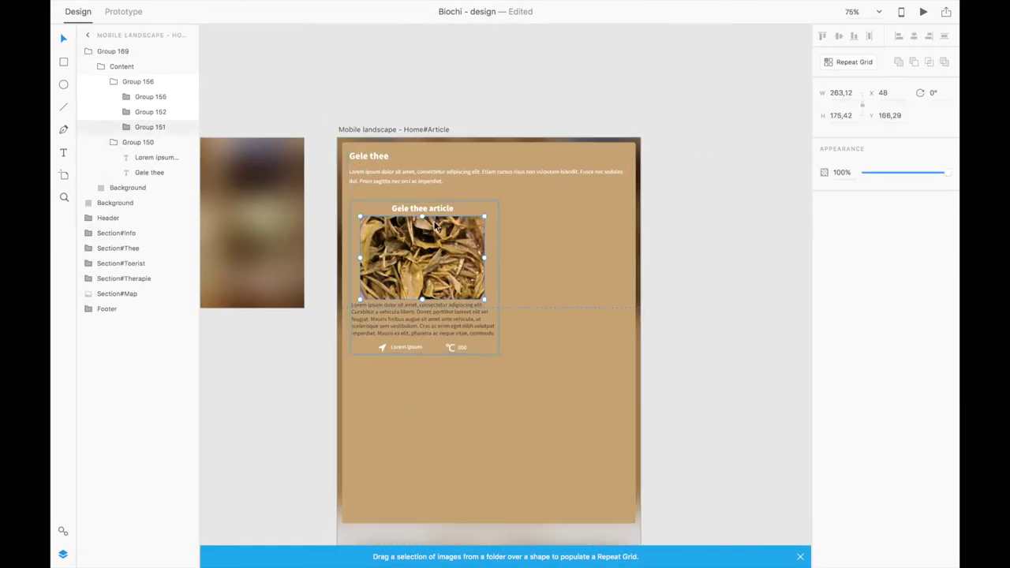
key(ctrl+z)
key(ctrl+z)
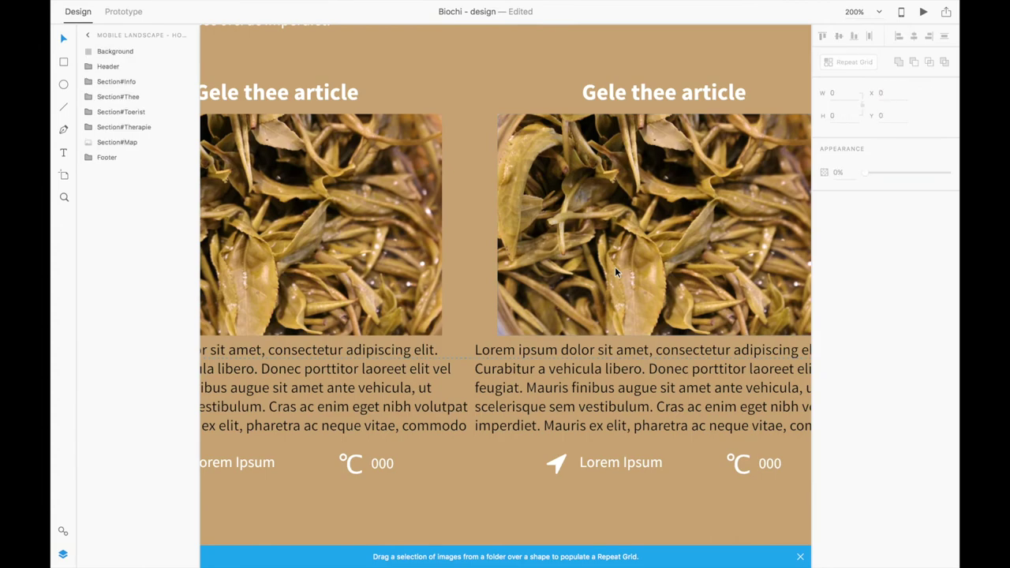
key(ctrl+z)
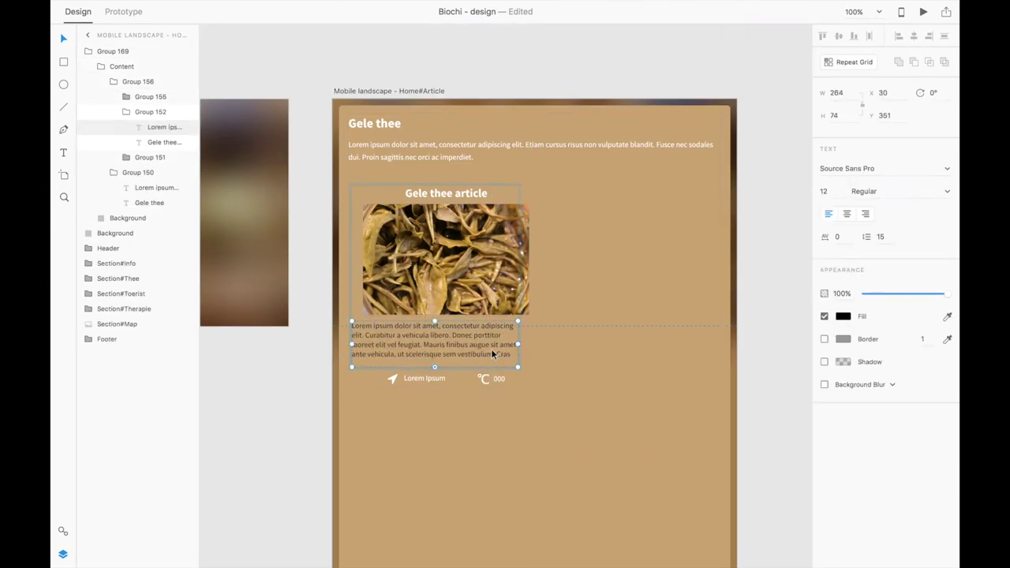
drag(531, 258, 529, 258)
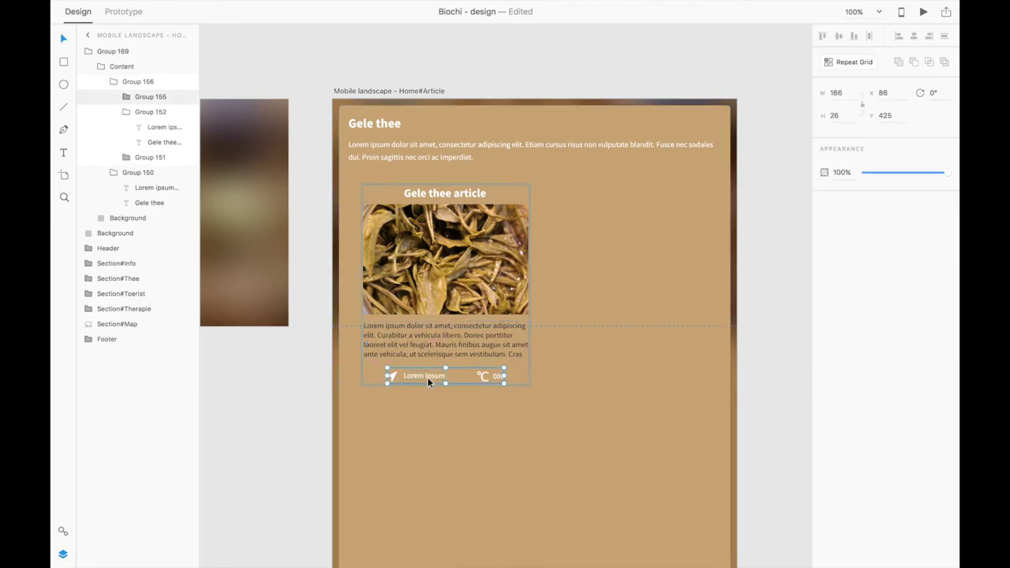
Make the Gele thee article a repeat grid of two columns and two rows
key(ctrl+r)
drag(528, 284, 721, 284)
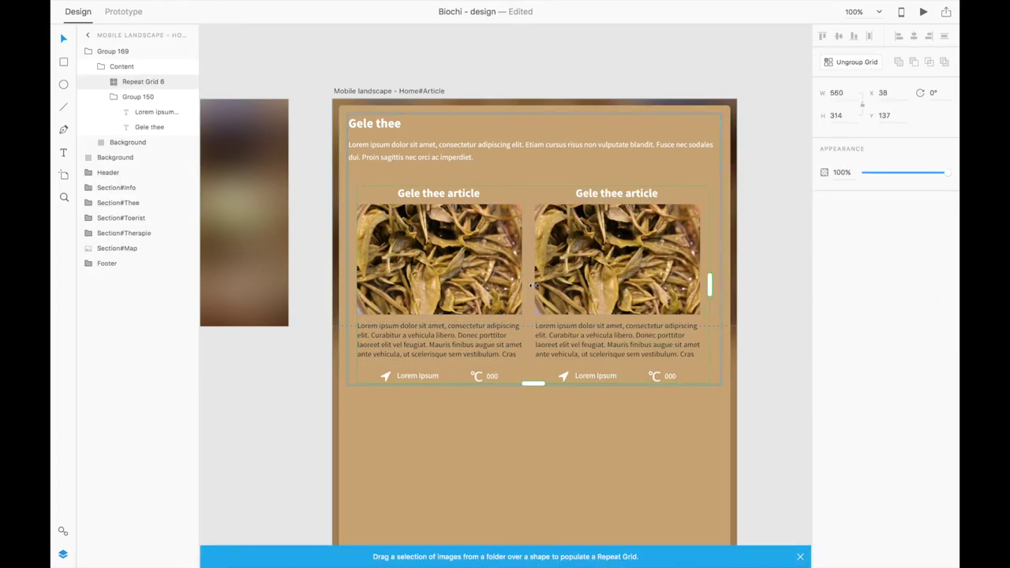
drag(539, 383, 548, 471)
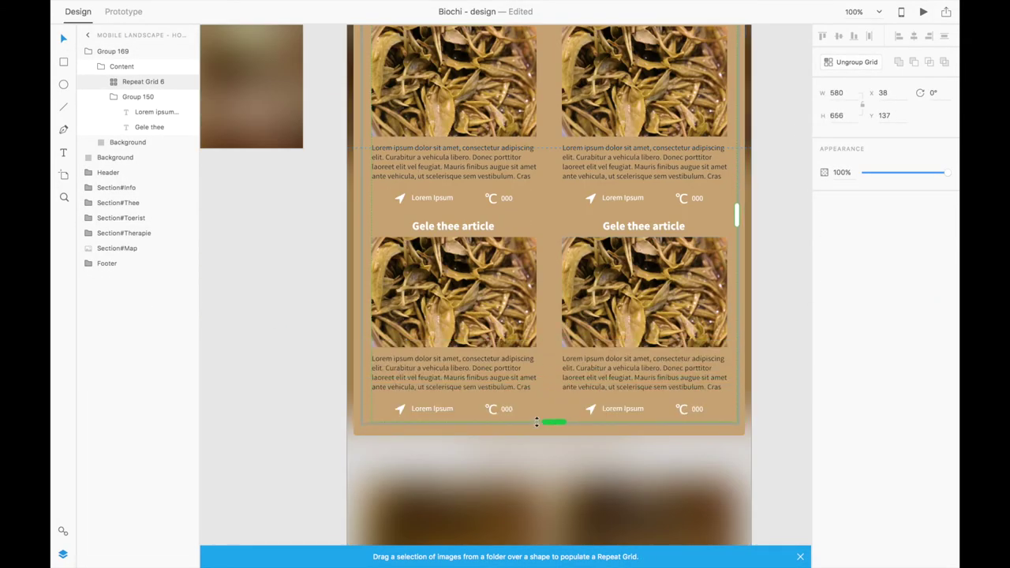
scroll(720, 234, down, 5)
key(ctrl+tab)
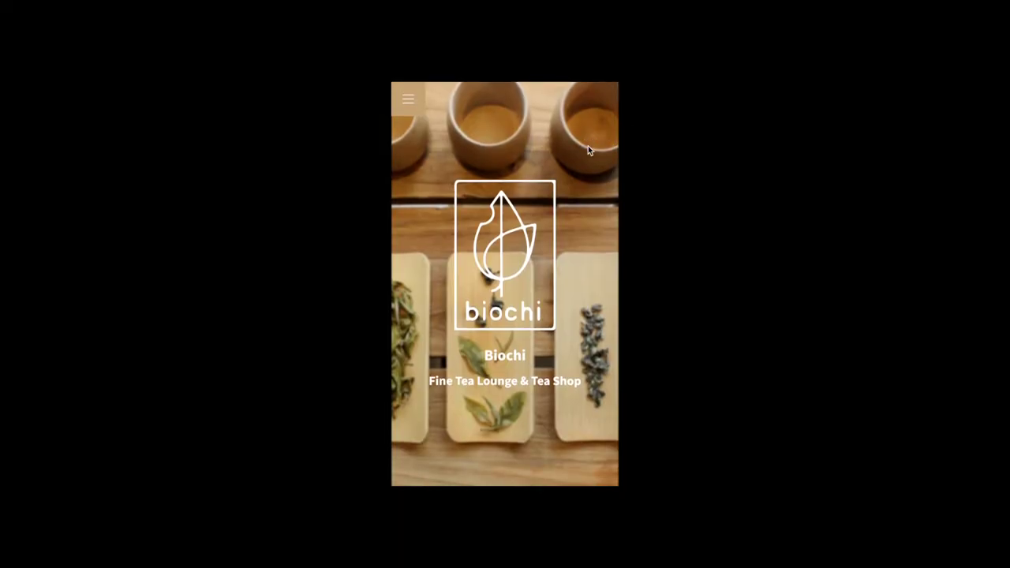
scroll(583, 146, down, 5)
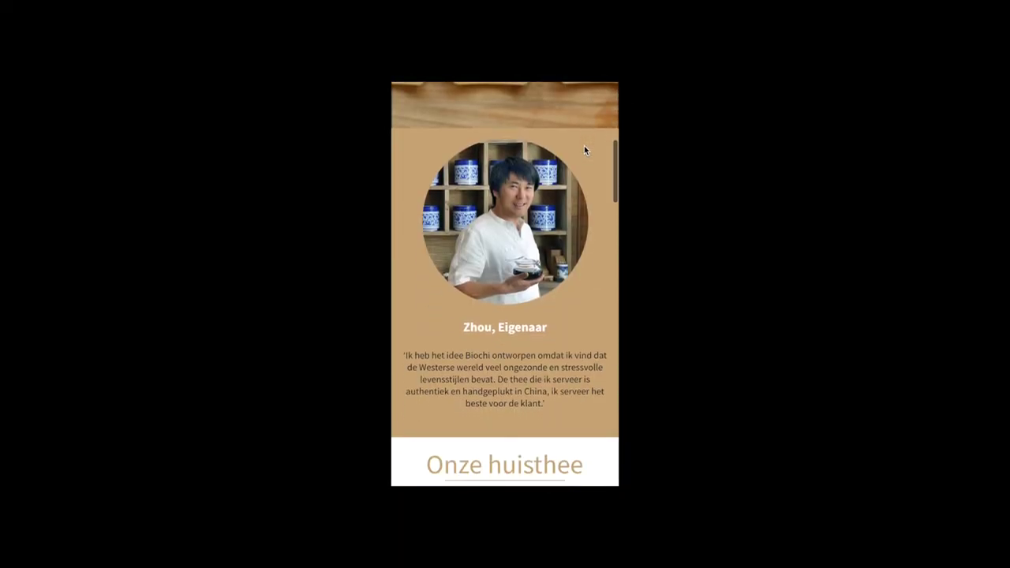
scroll(585, 149, down, 3)
scroll(585, 150, down, 2)
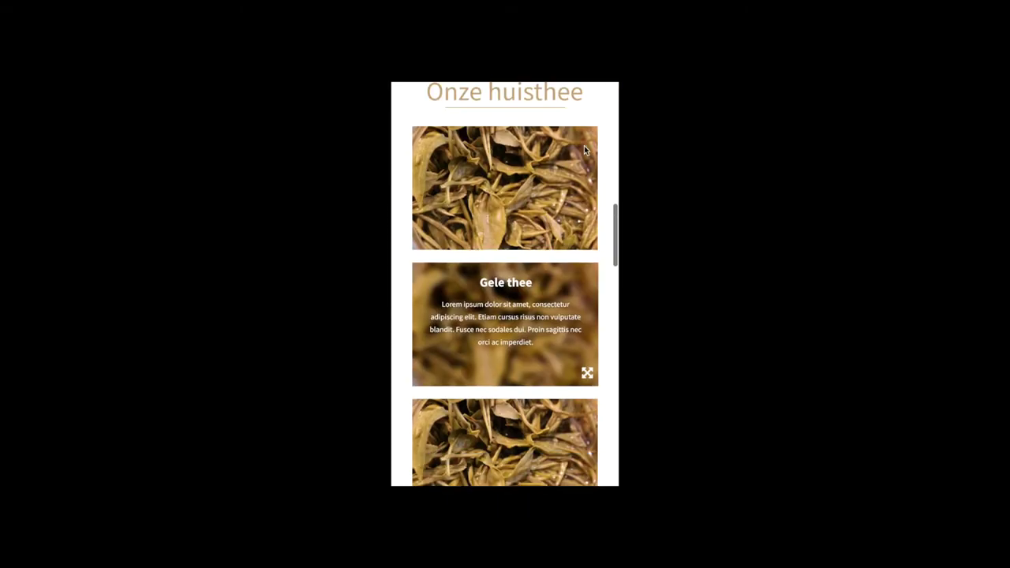
scroll(584, 150, down, 2)
scroll(584, 150, down, 3)
scroll(583, 150, down, 2)
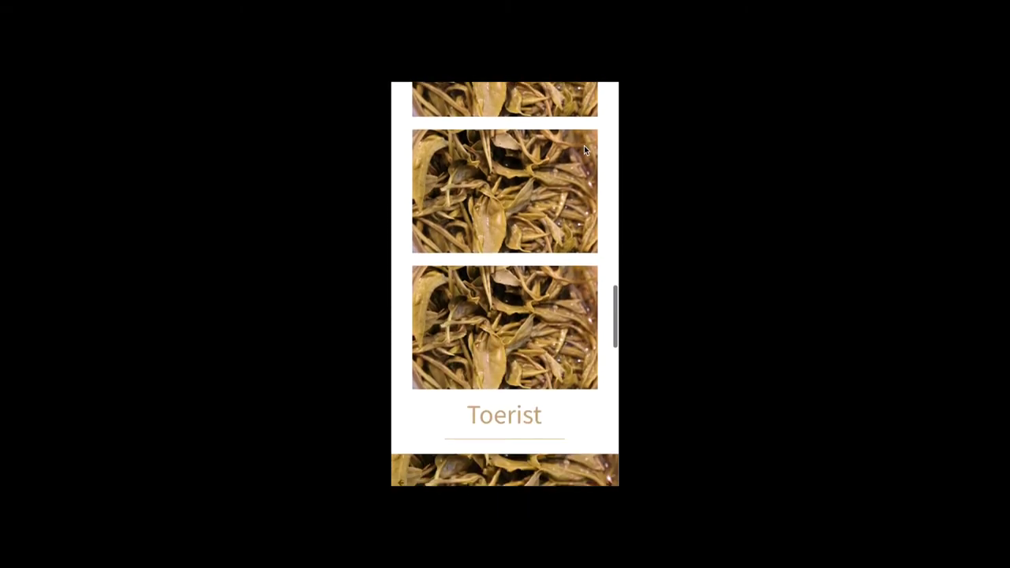
scroll(584, 147, down, 1)
scroll(584, 148, down, 3)
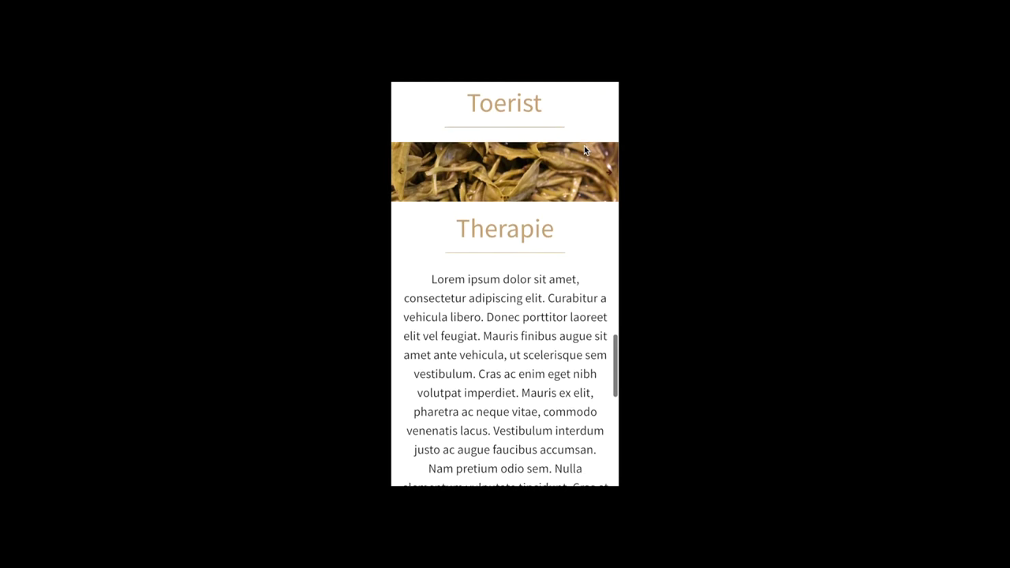
scroll(583, 150, down, 2)
scroll(584, 150, down, 4)
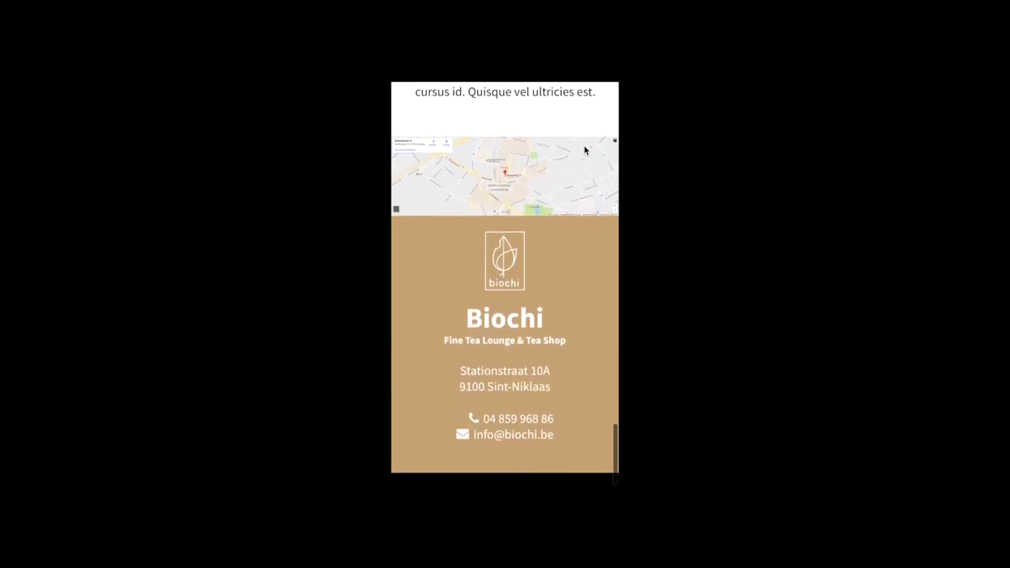
scroll(585, 150, up, 1)
scroll(584, 150, up, 1)
scroll(584, 150, up, 5)
scroll(584, 150, up, 2)
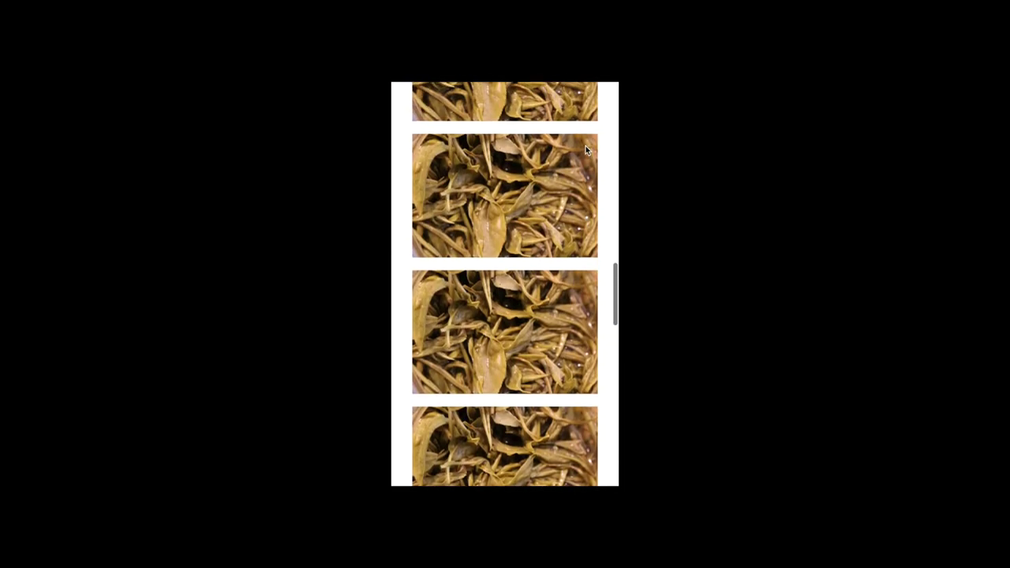
scroll(585, 148, up, 5)
scroll(585, 148, up, 3)
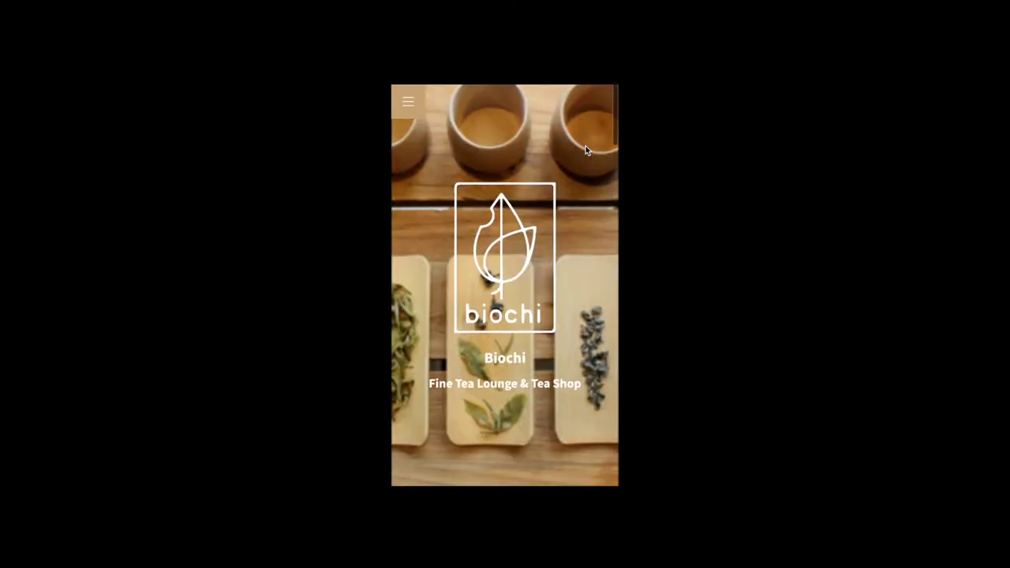
click(416, 107)
click(545, 103)
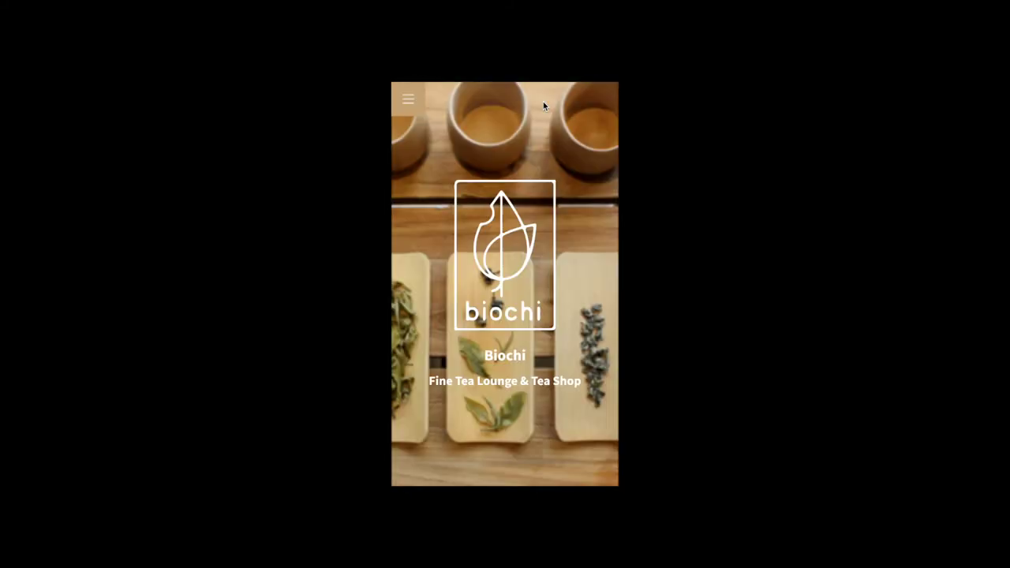
click(407, 102)
click(580, 177)
scroll(574, 170, down, 2)
scroll(572, 170, down, 3)
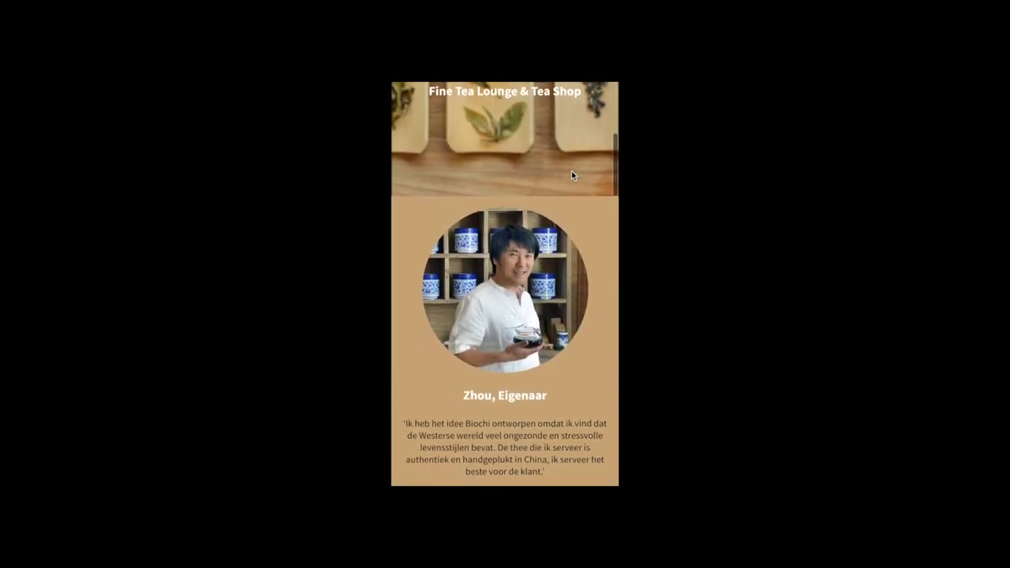
scroll(571, 170, down, 5)
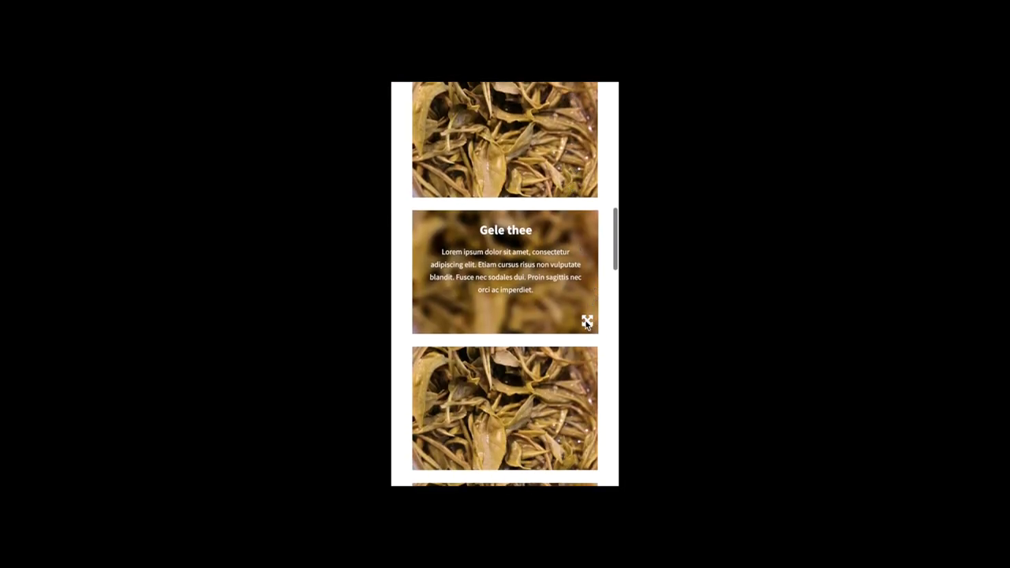
click(587, 322)
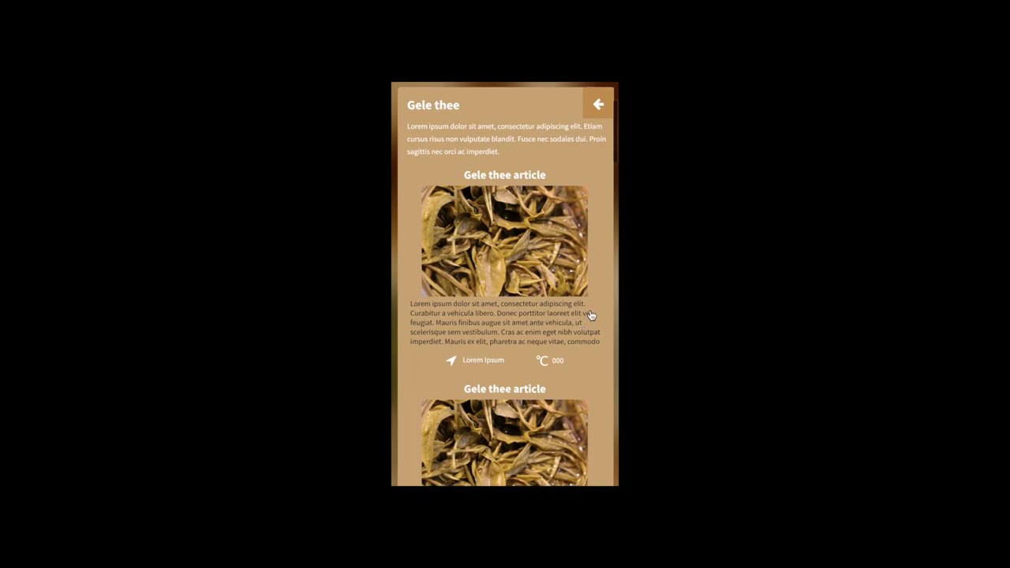
scroll(591, 316, down, 2)
scroll(591, 316, down, 2)
scroll(591, 316, up, 3)
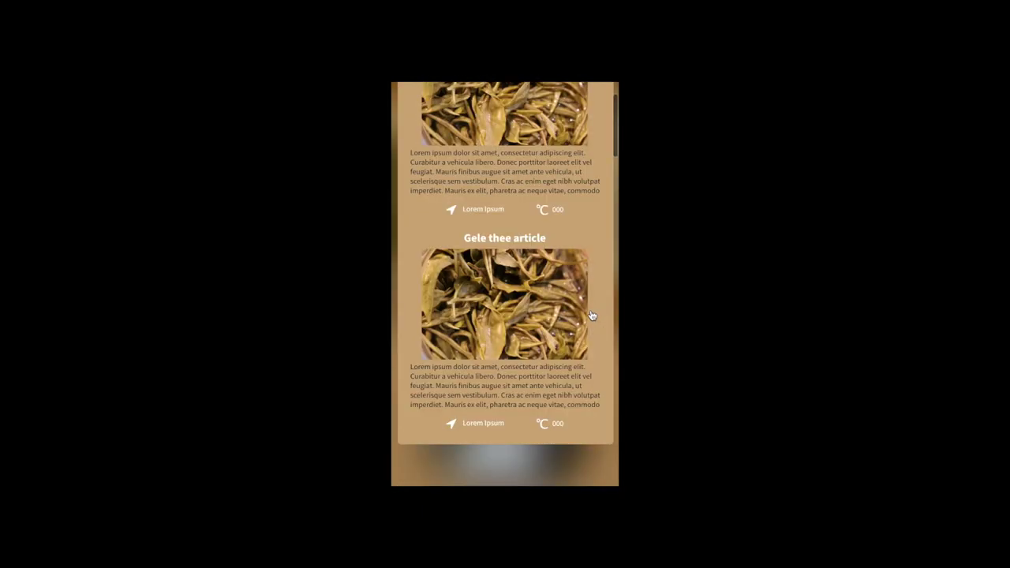
scroll(592, 252, up, 2)
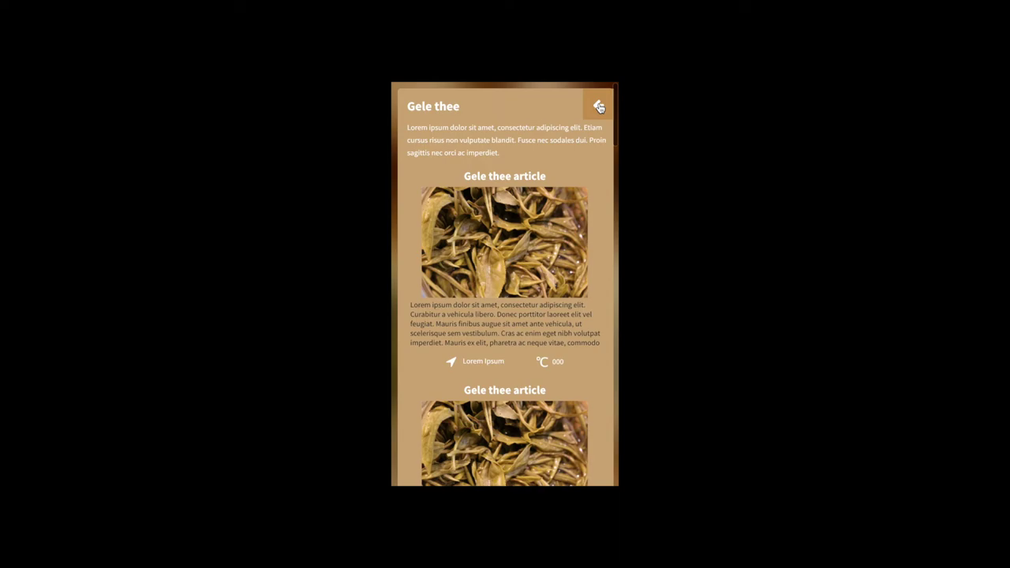
click(598, 108)
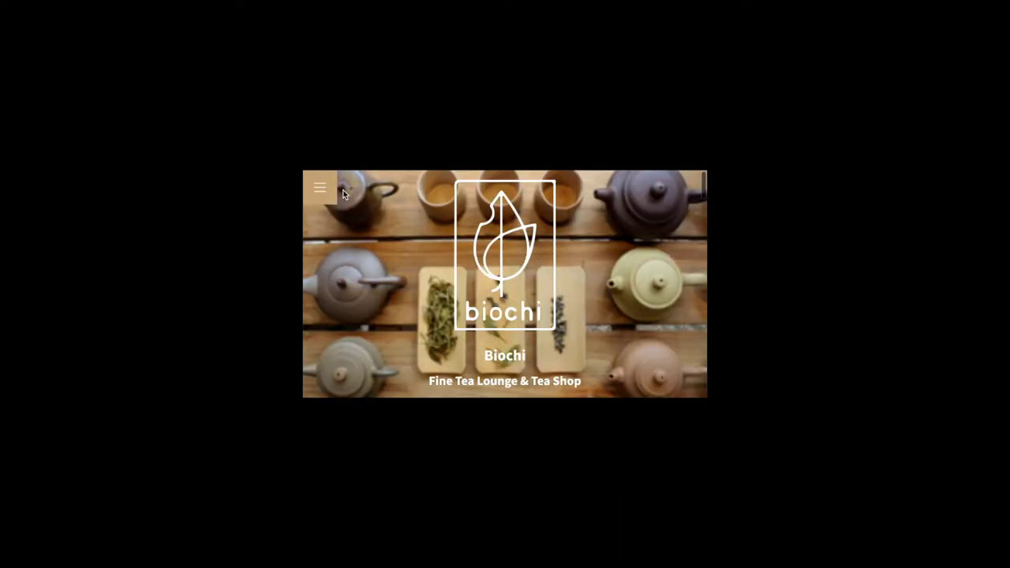
Open and close the hamburger navigation menu in the landscape preview, returning to Home
click(320, 192)
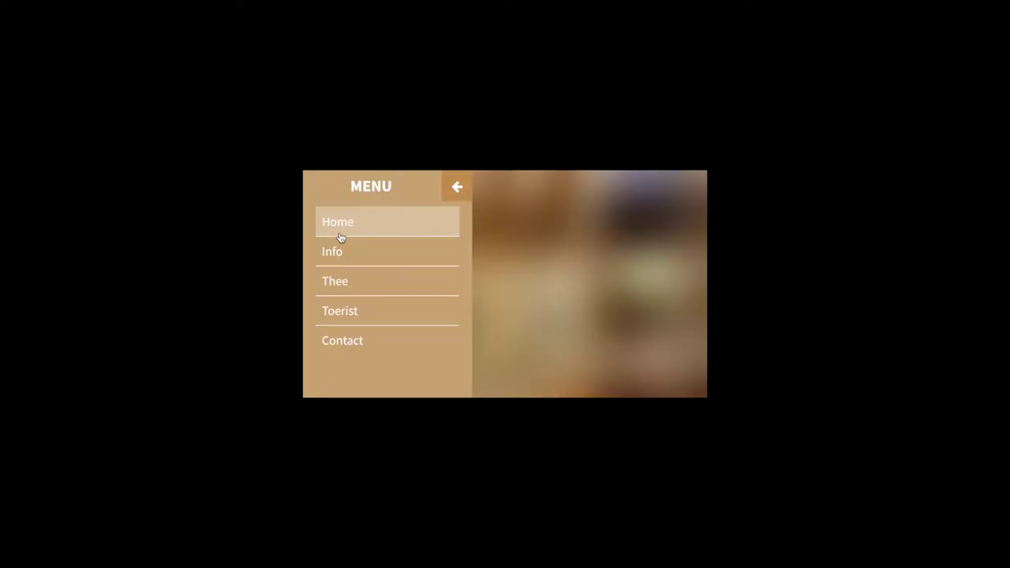
click(339, 225)
click(325, 198)
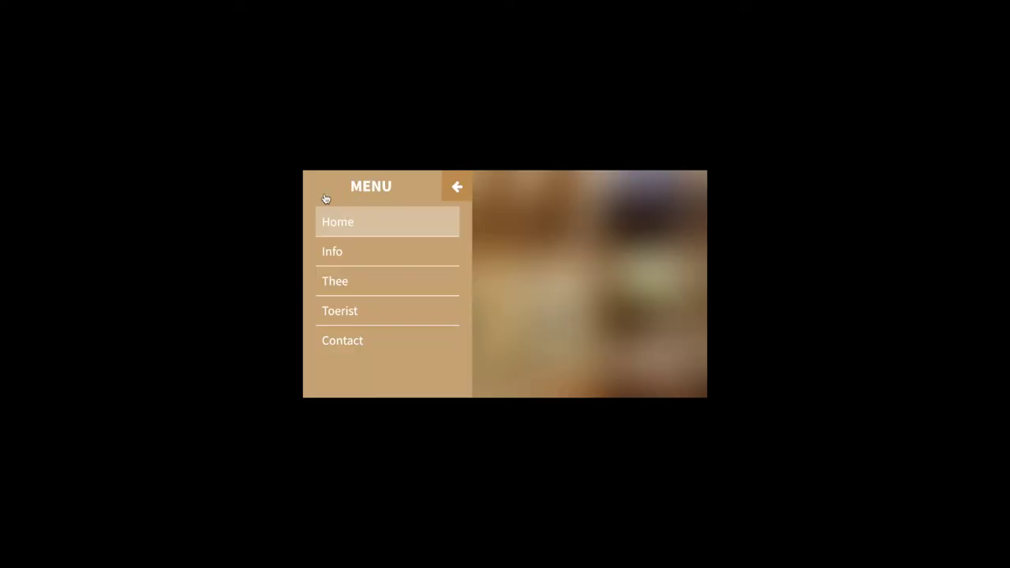
click(457, 188)
click(563, 214)
Scroll through the landscape Home page, jump back to the top, then scroll down to the Gele thee card
scroll(595, 231, down, 3)
scroll(596, 231, down, 3)
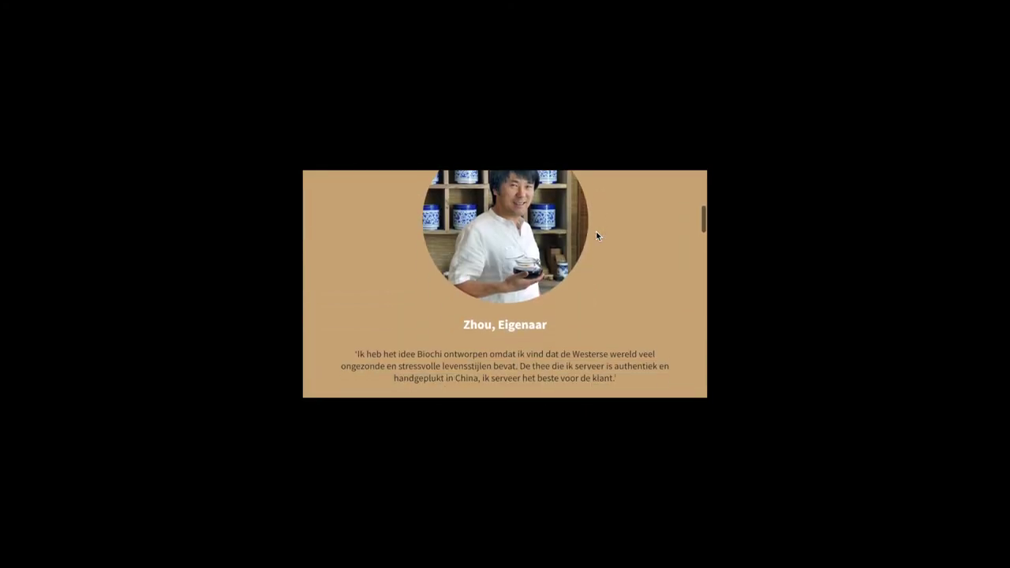
scroll(595, 235, down, 3)
scroll(596, 234, down, 1)
scroll(596, 235, down, 1)
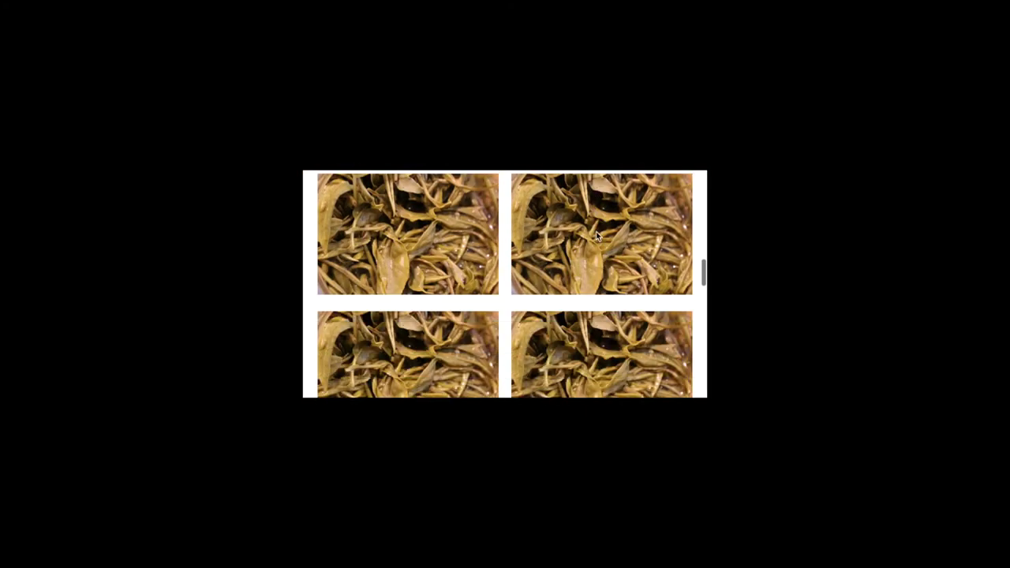
scroll(596, 234, down, 1)
scroll(595, 235, down, 2)
scroll(596, 234, down, 2)
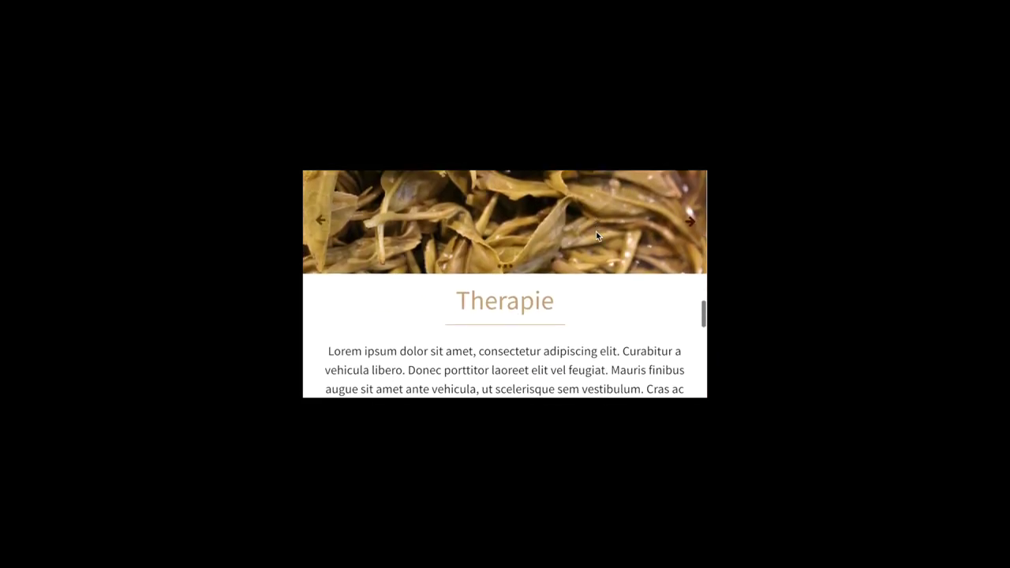
scroll(595, 234, down, 2)
scroll(595, 235, down, 1)
scroll(597, 234, down, 3)
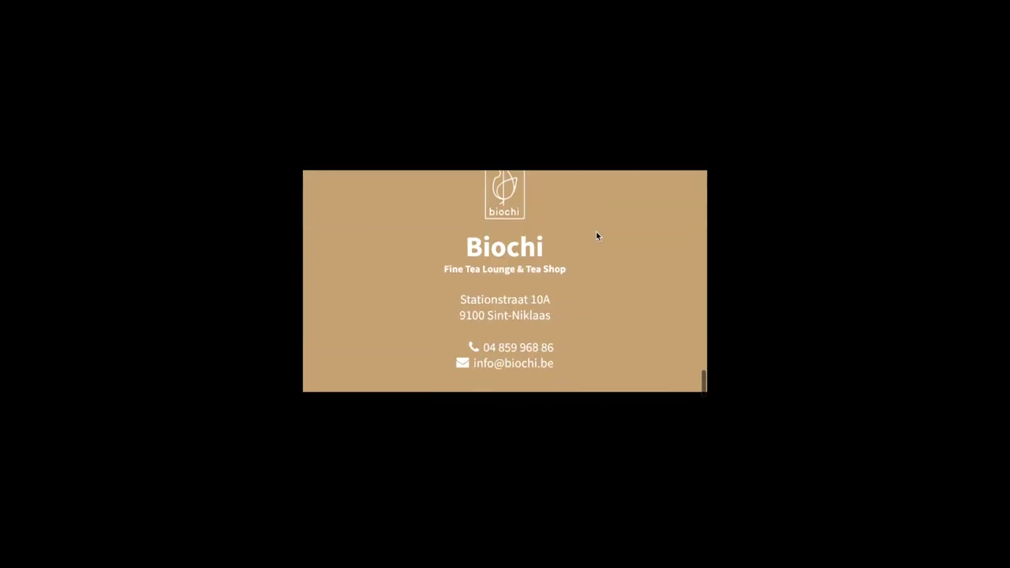
key(Home)
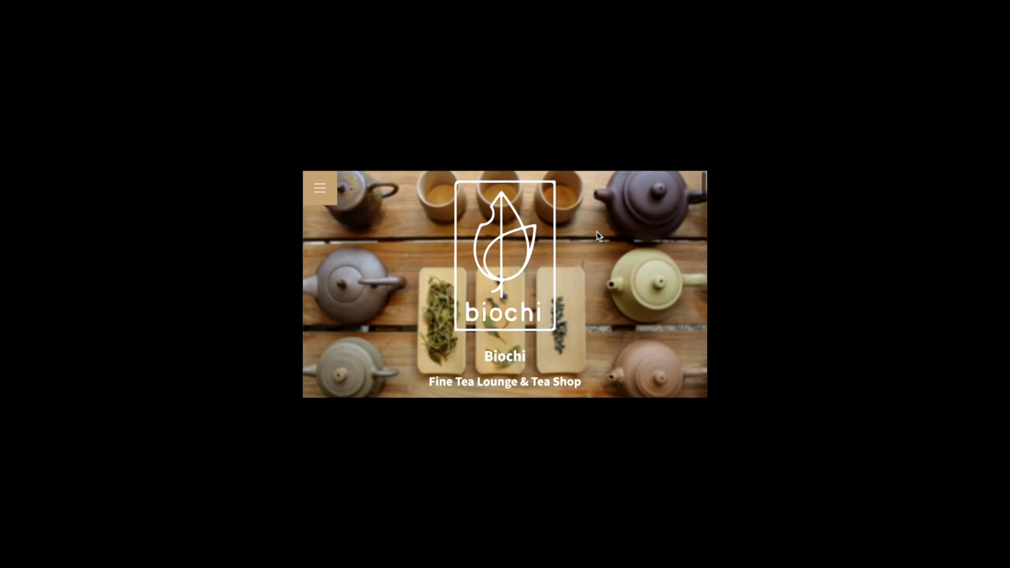
scroll(597, 234, down, 1)
scroll(596, 234, down, 3)
scroll(596, 235, down, 2)
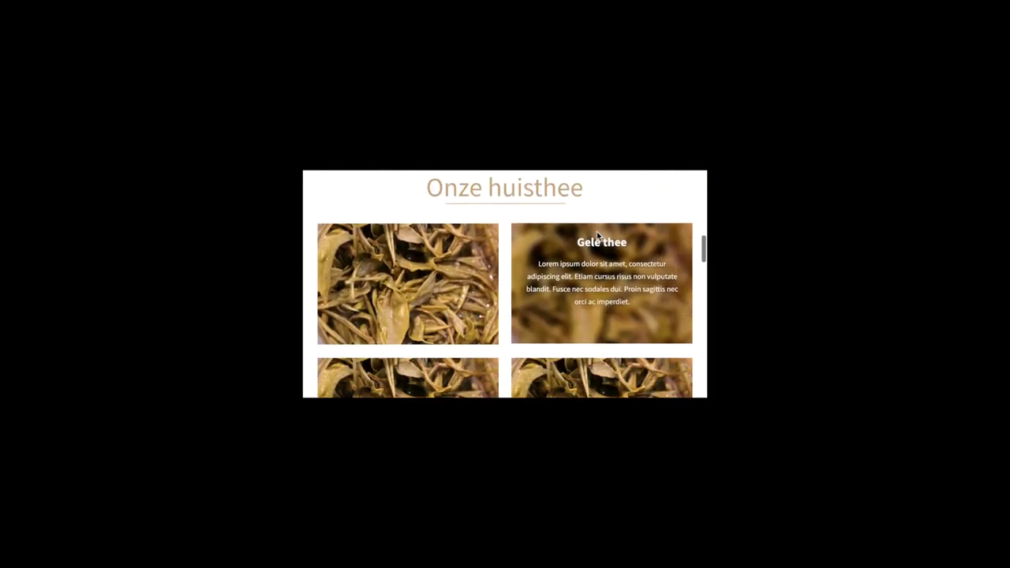
Expand the Gele thee card into its article overlay and scroll through the two-column articles
click(608, 288)
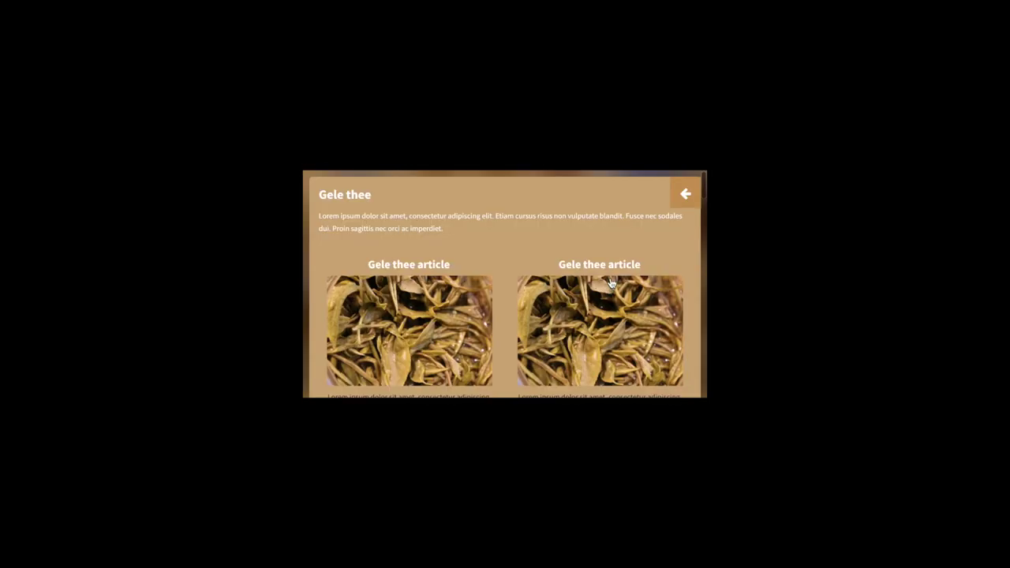
scroll(611, 282, down, 1)
scroll(610, 282, down, 2)
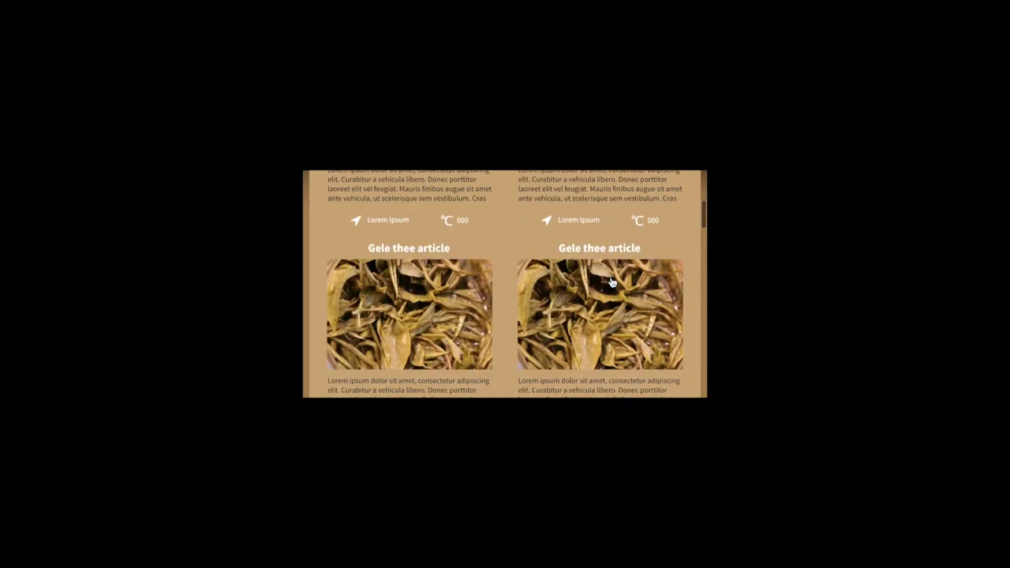
scroll(612, 281, down, 2)
scroll(611, 282, up, 2)
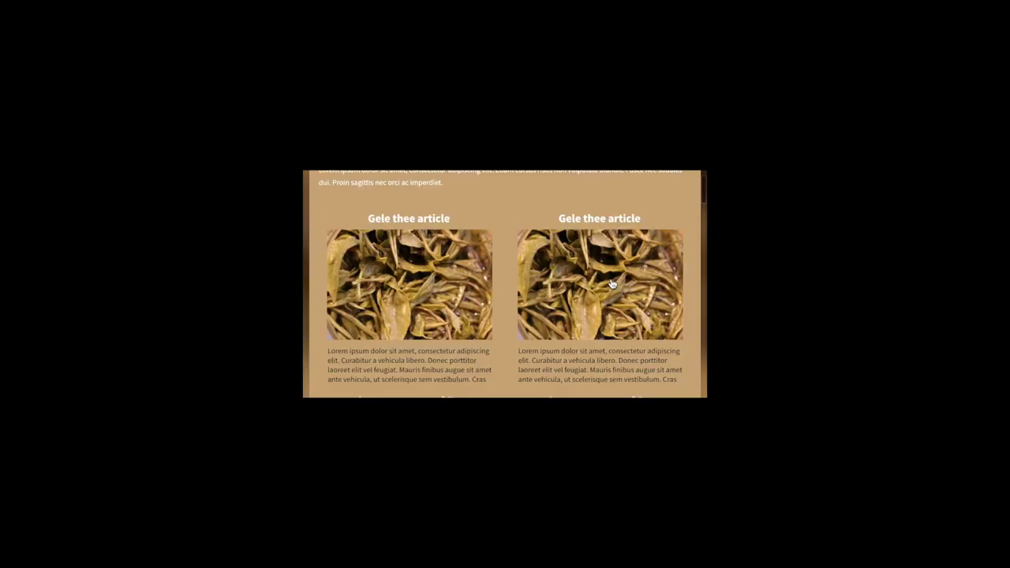